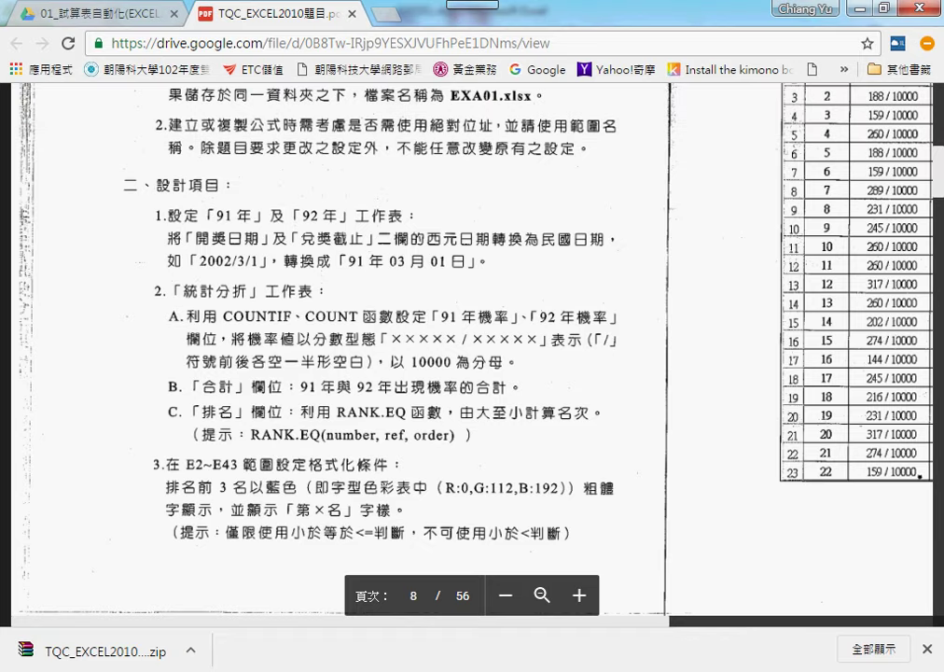
Step: Move the EX01 Explorer window up to TQC_EXCEL2010練習檔, then over to the Desktop folder
{"action": "key", "text": "alt+Tab"}
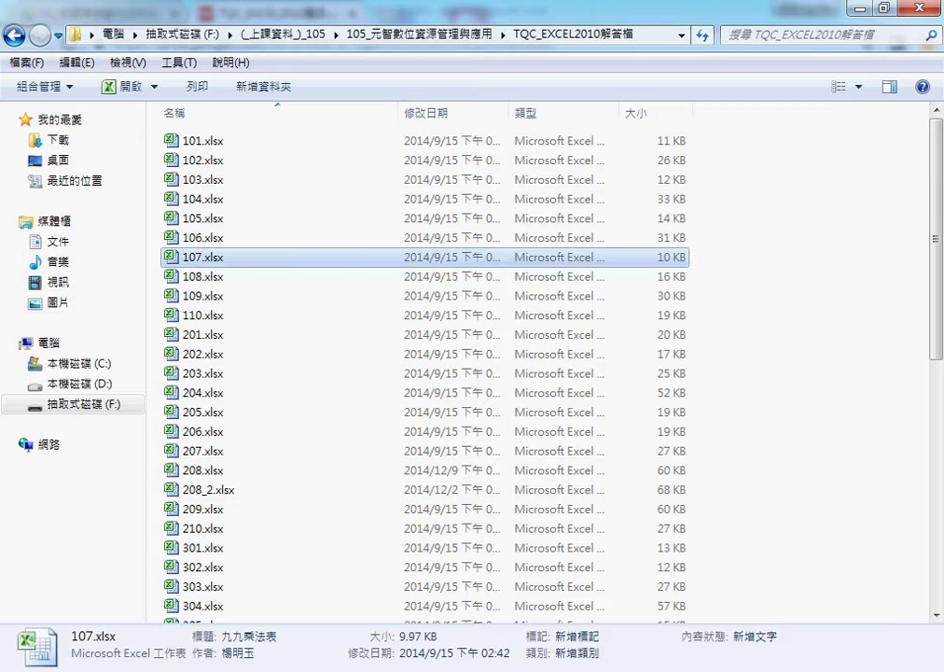
{"action": "key", "text": "alt+Tab"}
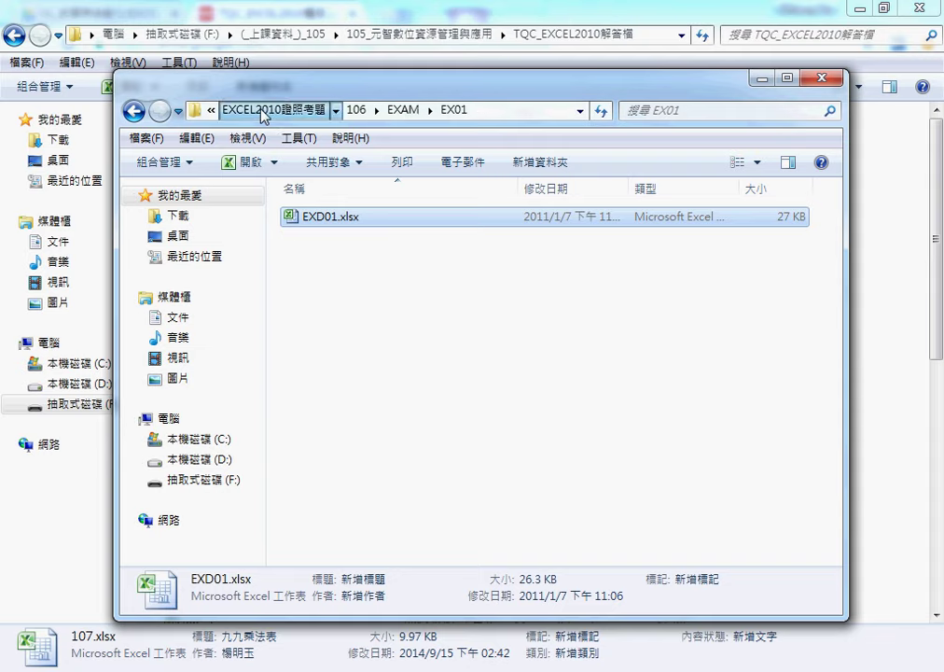
{"action": "left_click", "coordinate": [262, 111]}
{"action": "left_click", "coordinate": [261, 110]}
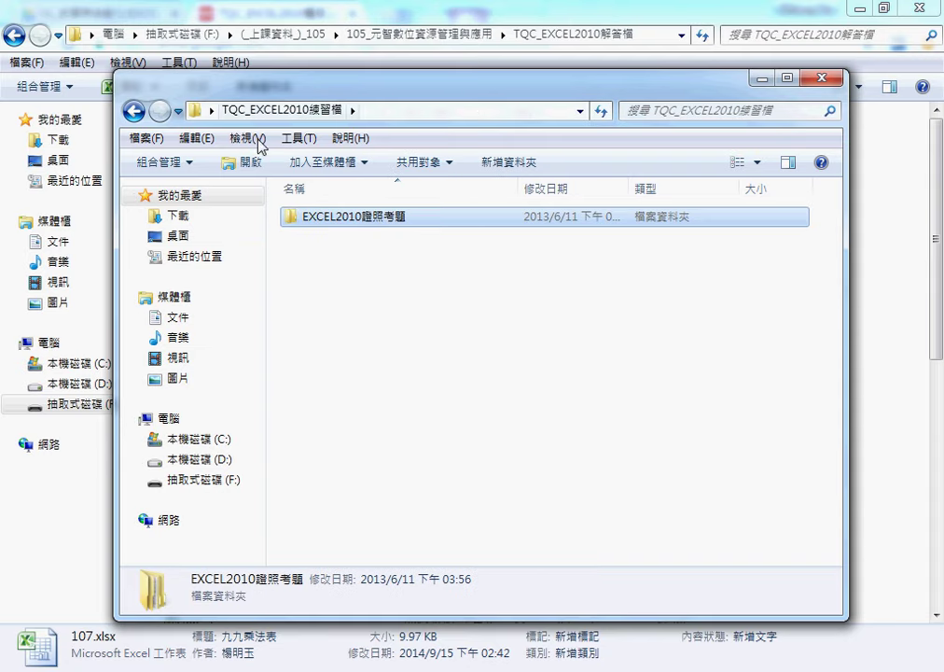
{"action": "left_click", "coordinate": [191, 237]}
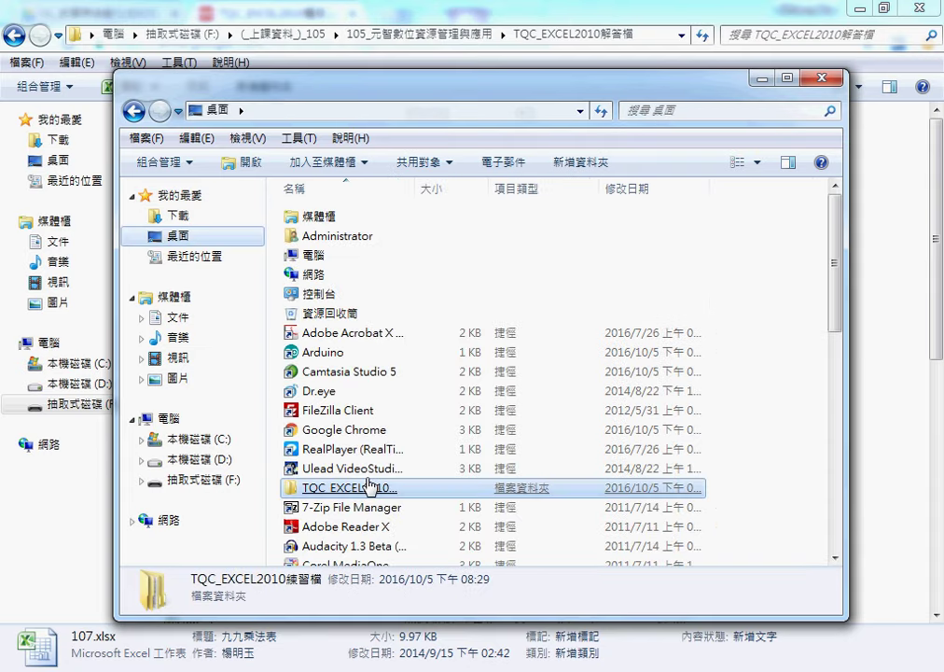
{"action": "left_click_drag", "start_coordinate": [836, 280], "coordinate": [838, 382]}
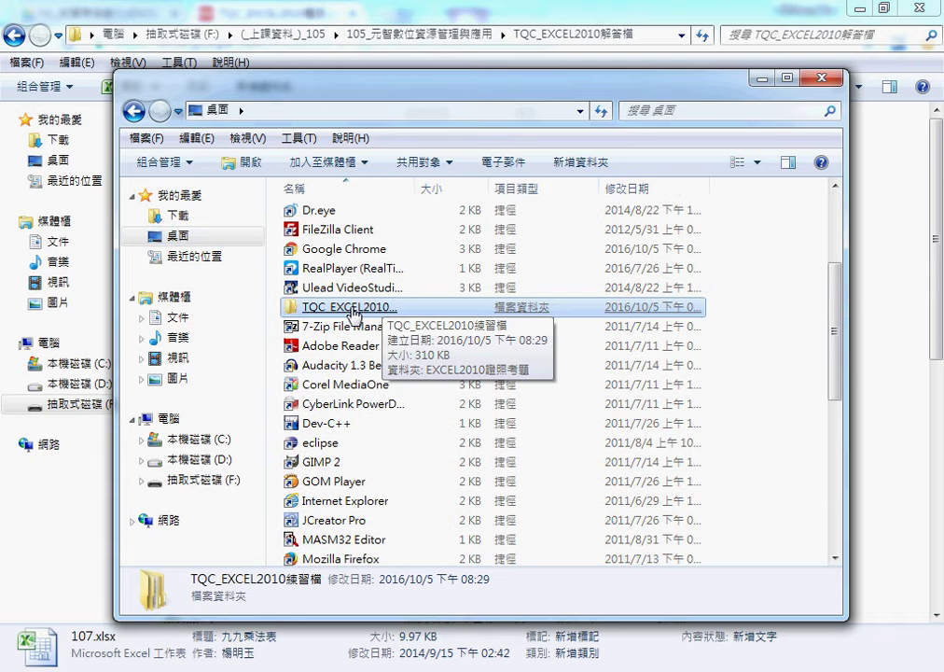
Step: Minimize the Explorer, browser and Excel windows to reveal the desktop
{"action": "left_click", "coordinate": [859, 9]}
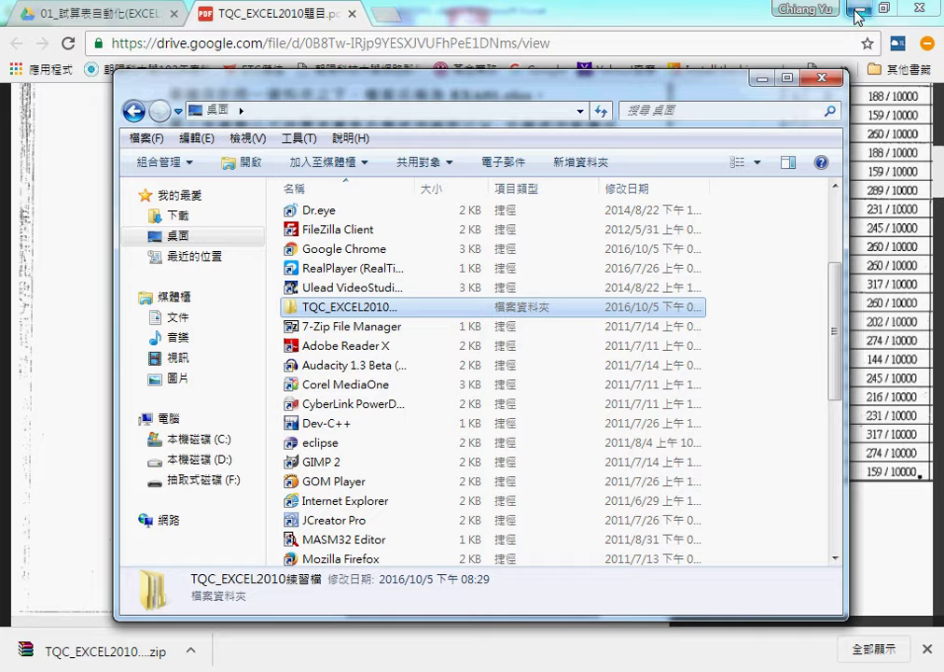
{"action": "left_click", "coordinate": [859, 11]}
{"action": "left_click", "coordinate": [860, 11]}
Step: Extract TQC_EXCEL2010練習檔.zip into its own TQC_EXCEL2010練習檔 folder on the desktop
{"action": "left_click", "coordinate": [762, 77]}
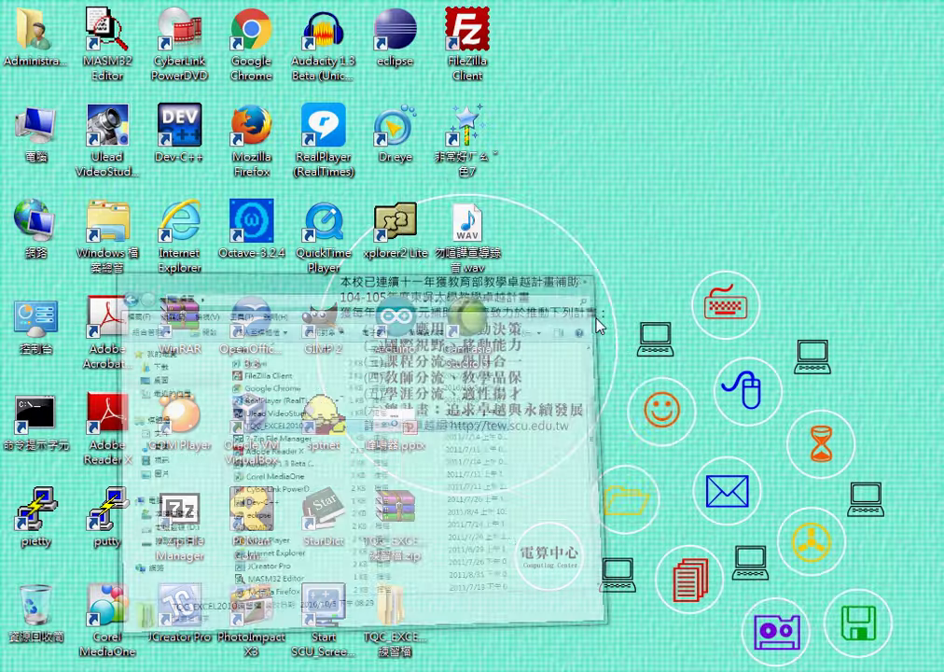
{"action": "right_click", "coordinate": [401, 519]}
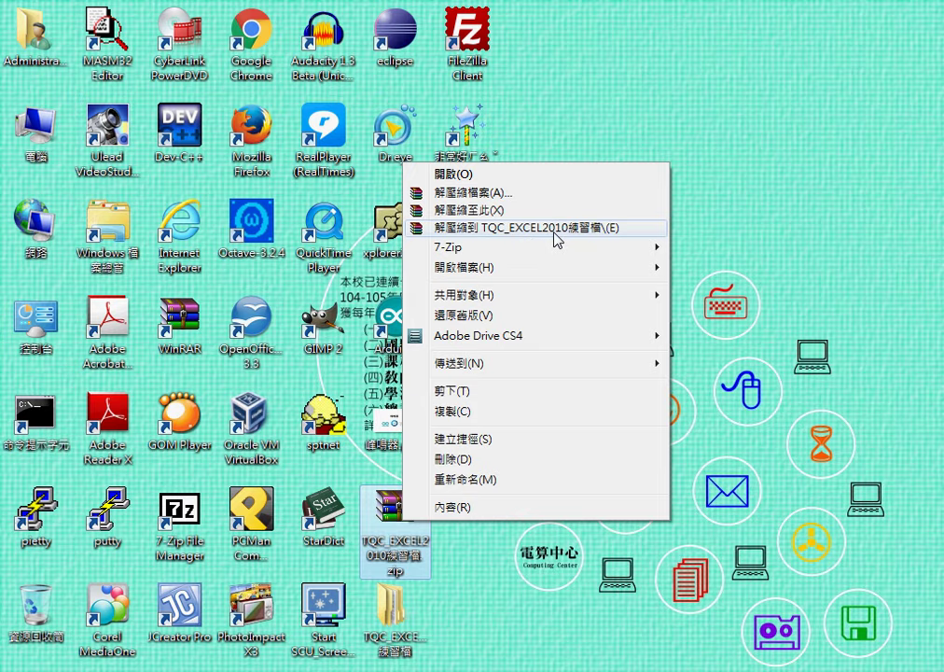
{"action": "left_click", "coordinate": [408, 613]}
Step: Open TQC_EXCEL2010練習檔 and then EXCEL2010證照考題, then return to the exam PDF at page 8
{"action": "left_click", "coordinate": [408, 613]}
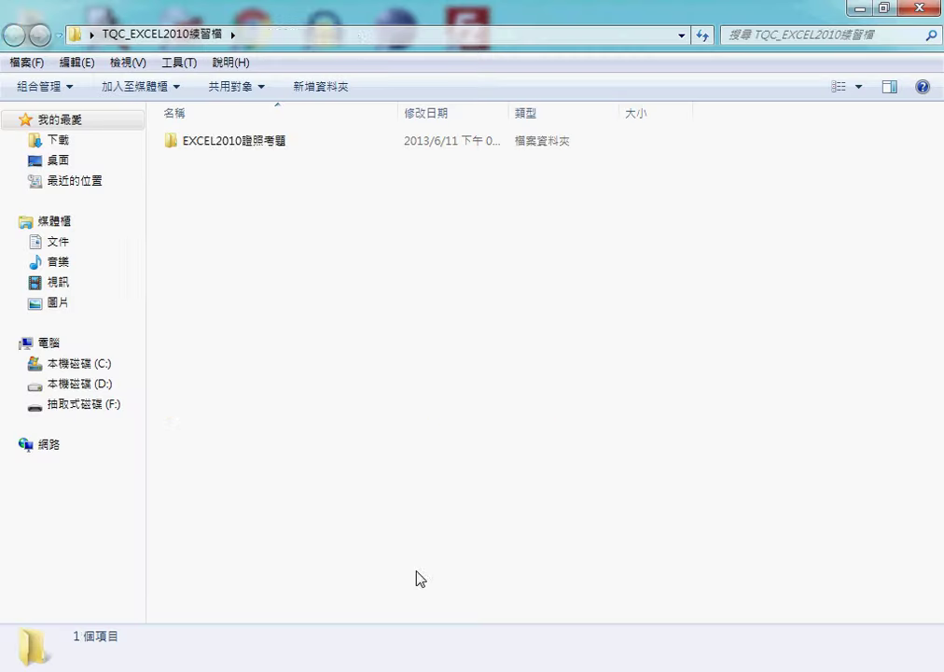
{"action": "double_click", "coordinate": [255, 142]}
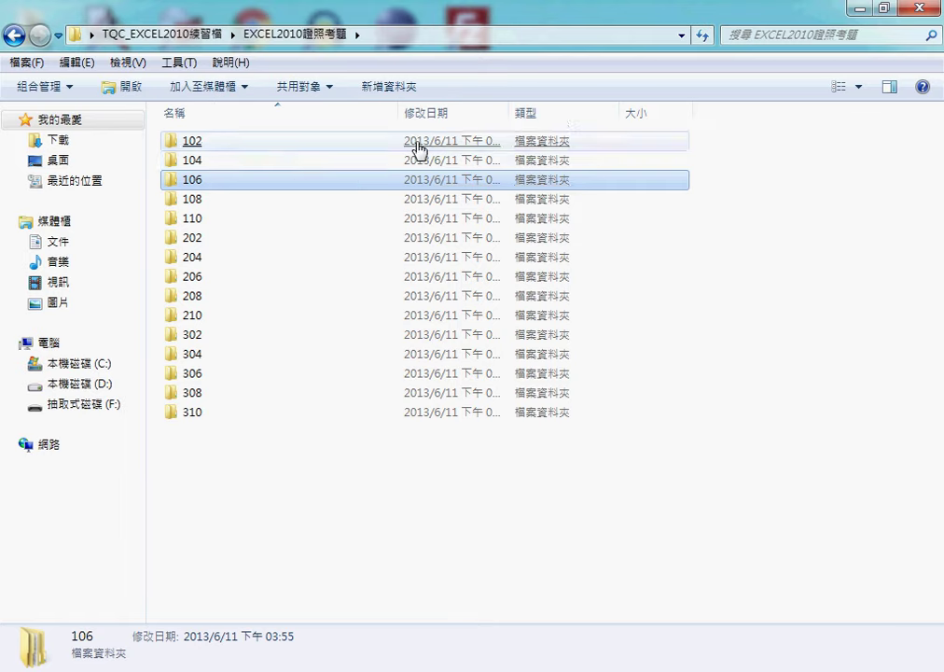
{"action": "mouse_move", "coordinate": [740, 135]}
{"action": "left_mouse_down"}
{"action": "mouse_move", "coordinate": [523, 177]}
{"action": "mouse_move", "coordinate": [424, 221]}
{"action": "left_mouse_up"}
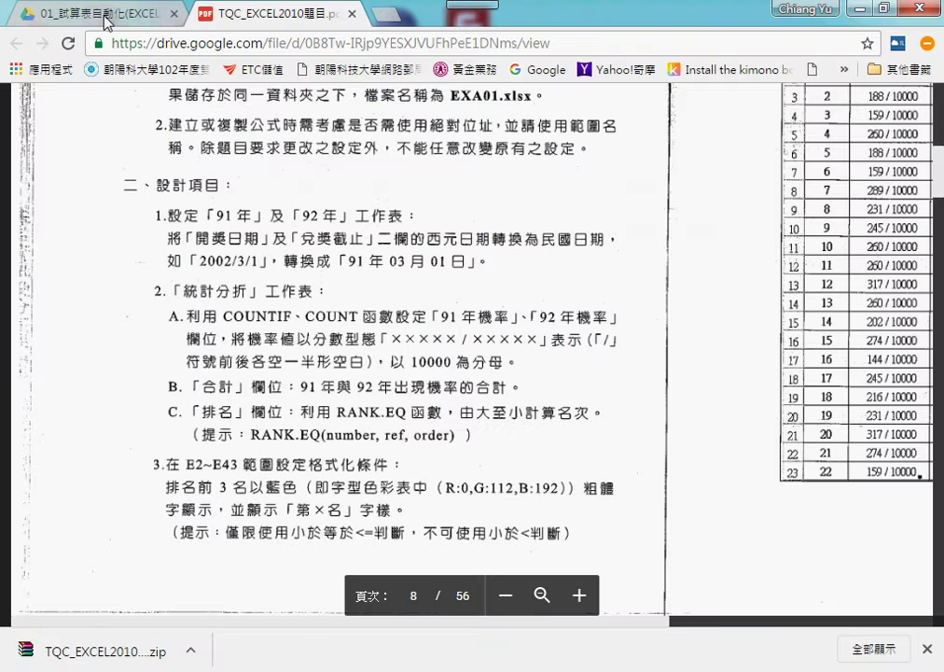
Step: In the Drive tab, go up to 105_文獻數位化與編輯應用(東吳) and open YOUTUBE影音連結
{"action": "left_click", "coordinate": [105, 17]}
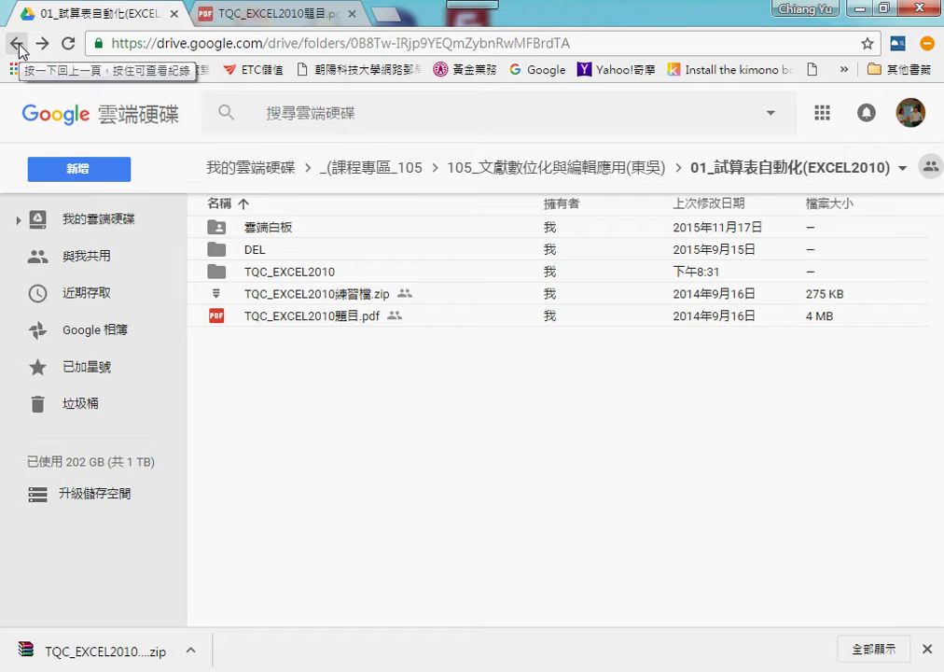
{"action": "left_click", "coordinate": [565, 170]}
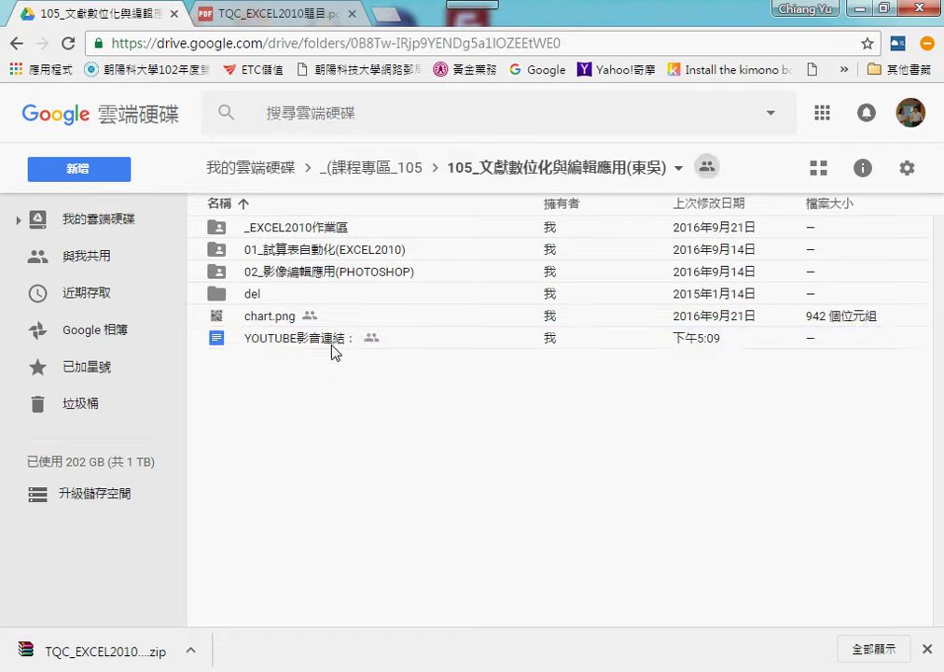
{"action": "left_click", "coordinate": [317, 342]}
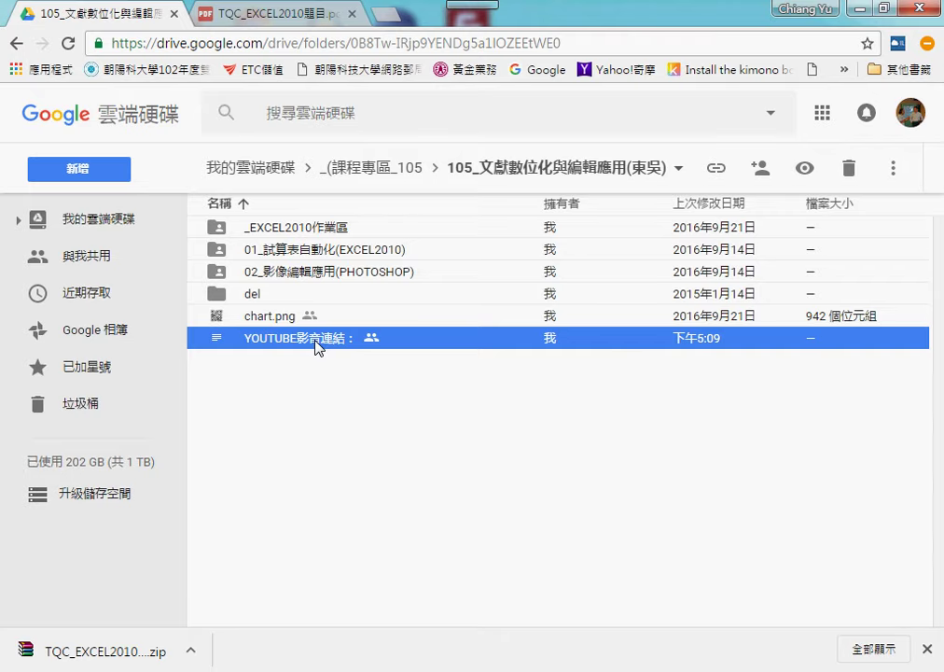
{"action": "double_click", "coordinate": [319, 345]}
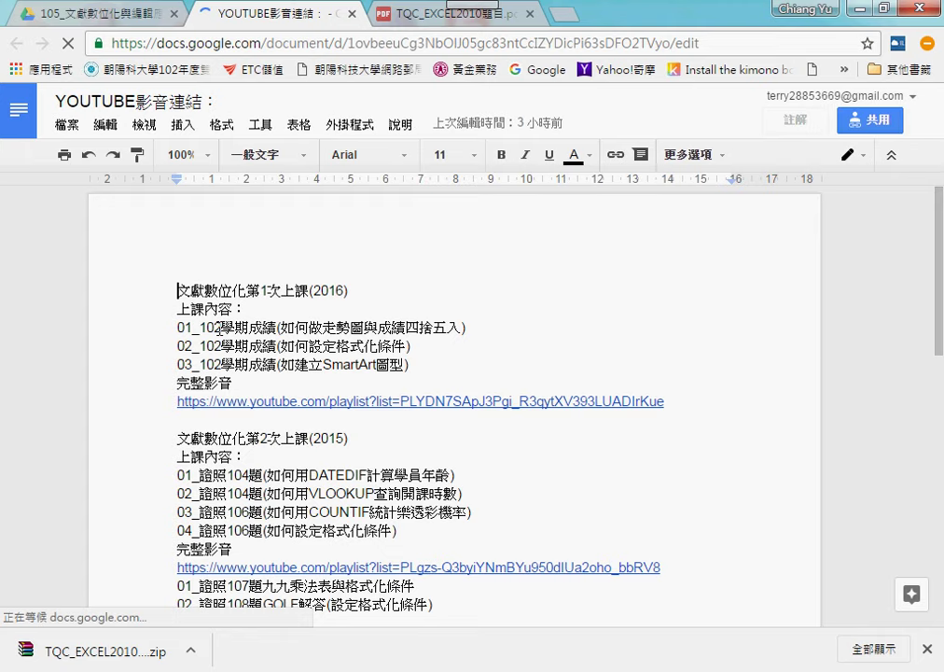
Step: Open the first lesson's YouTube playlist link under 完整影音 in a new tab
{"action": "left_click_drag", "start_coordinate": [221, 328], "coordinate": [207, 328]}
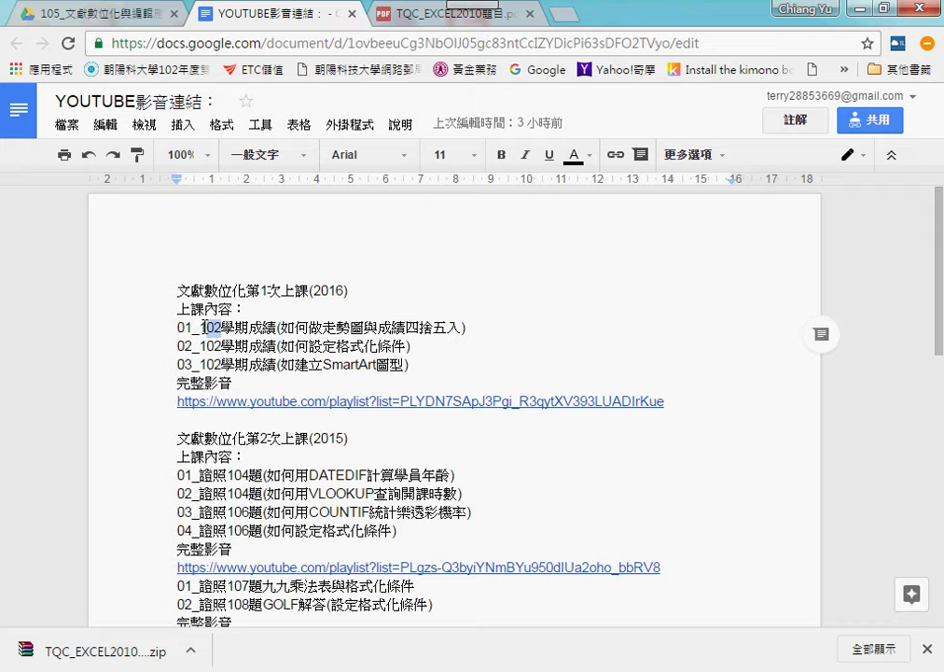
{"action": "scroll", "coordinate": [211, 392], "scroll_direction": "down", "scroll_amount": 2}
{"action": "double_click", "coordinate": [238, 383]}
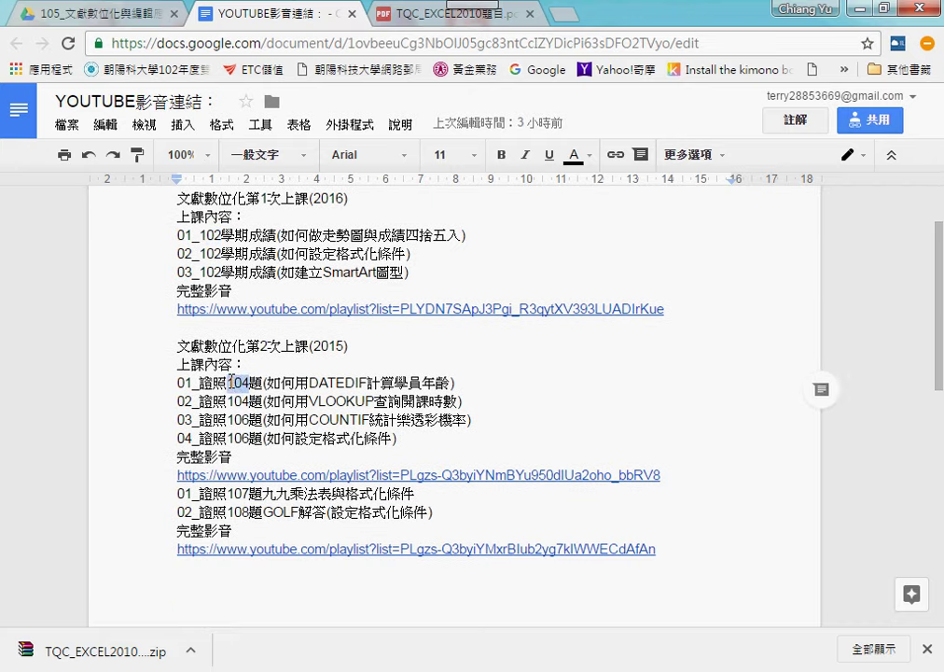
{"action": "left_click", "coordinate": [298, 310]}
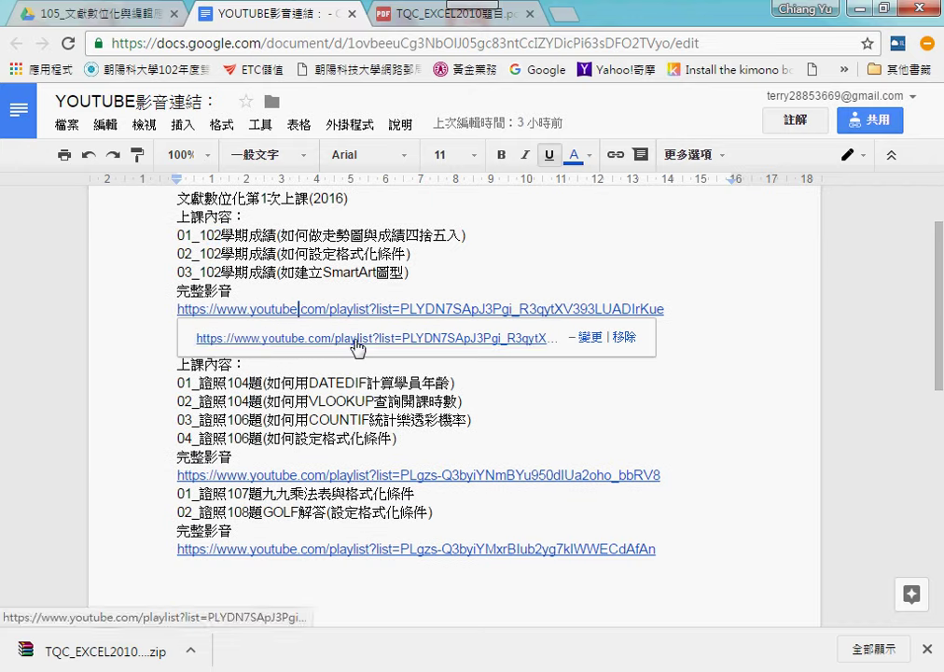
{"action": "left_click", "coordinate": [356, 341]}
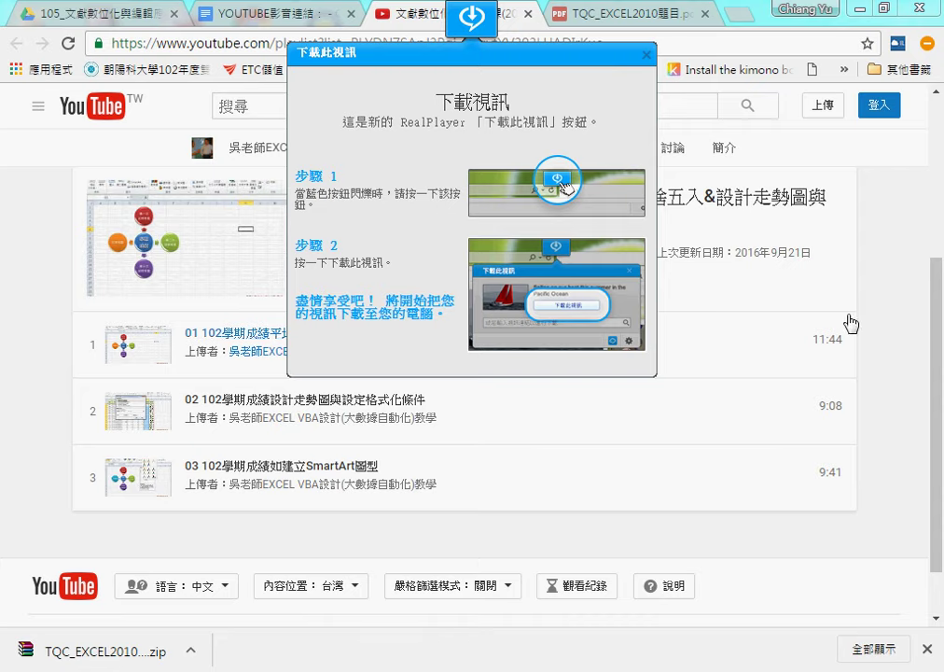
Step: Dismiss RealPlayer's 下載此視訊 popup and close the playlist tab, returning to the PDF
{"action": "left_click", "coordinate": [888, 284]}
{"action": "scroll", "coordinate": [327, 317], "scroll_direction": "down", "scroll_amount": 2}
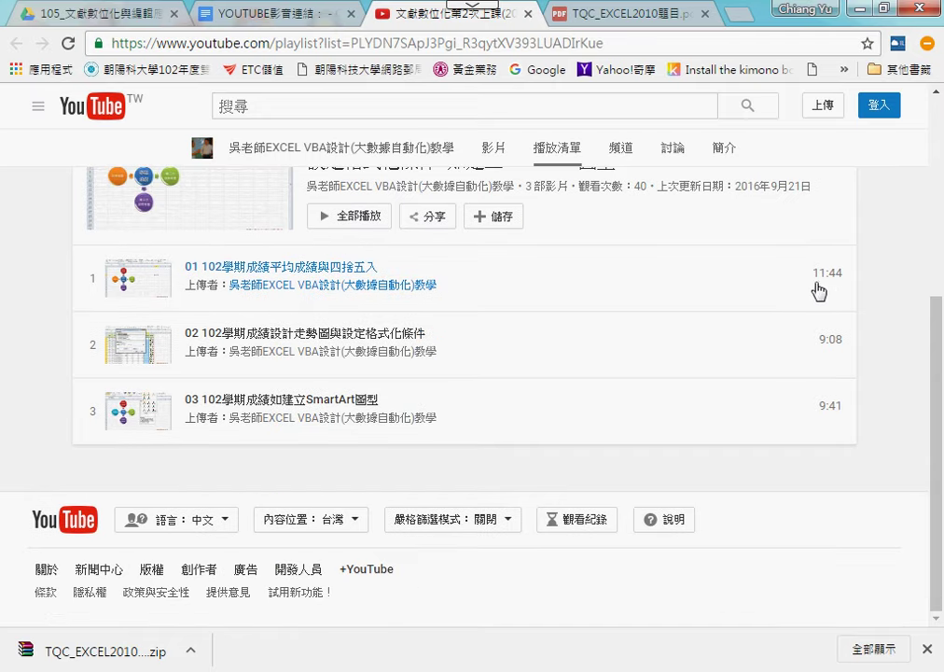
{"action": "left_click", "coordinate": [529, 15]}
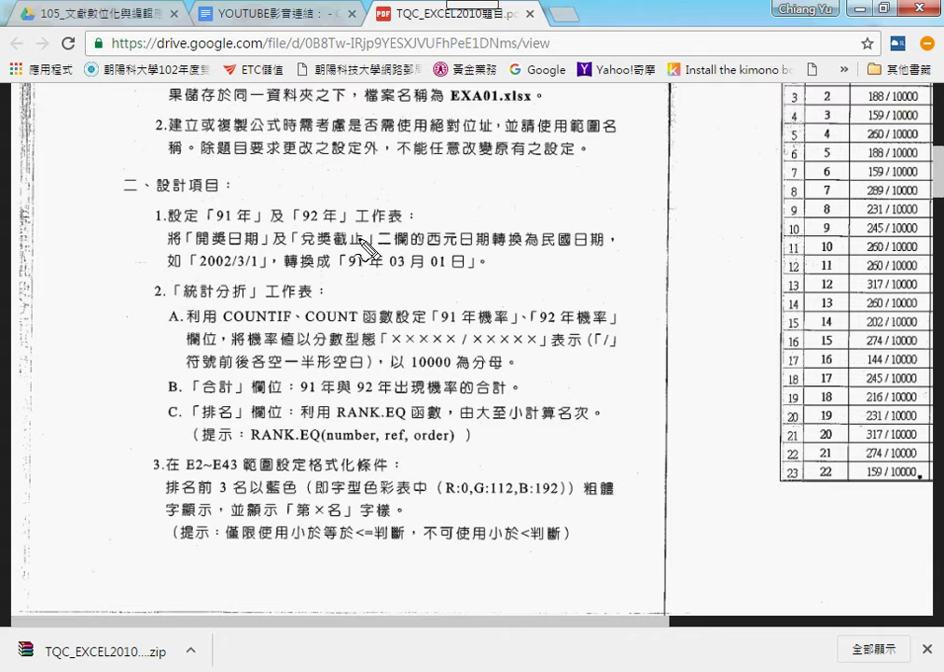
Step: Mark the 開獎日期 and 兌獎截止 requirement in the PDF, then select columns B and C in Excel
{"action": "left_click_drag", "start_coordinate": [196, 246], "coordinate": [370, 252]}
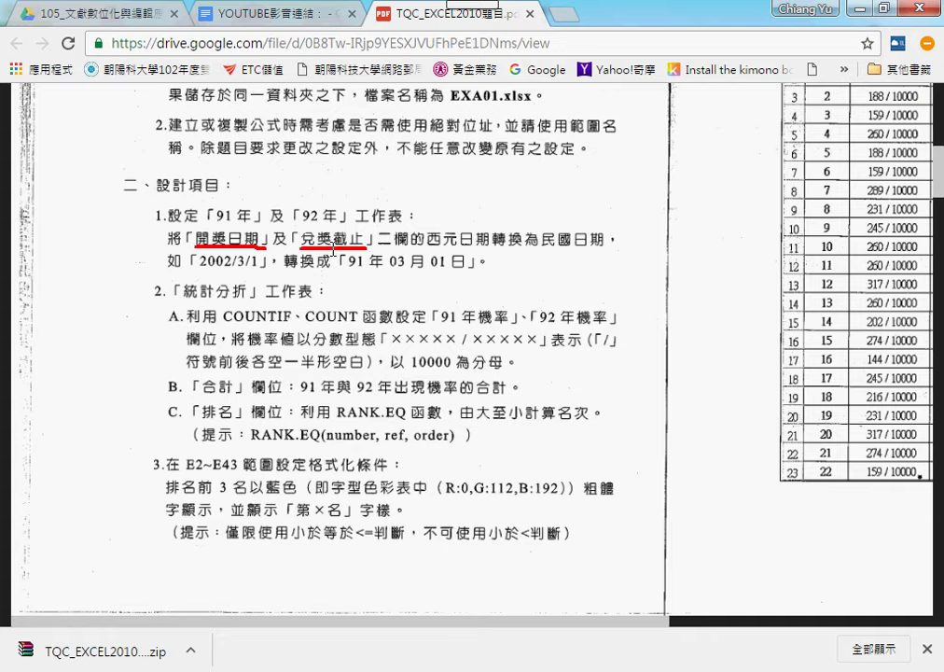
{"action": "key", "text": "Escape"}
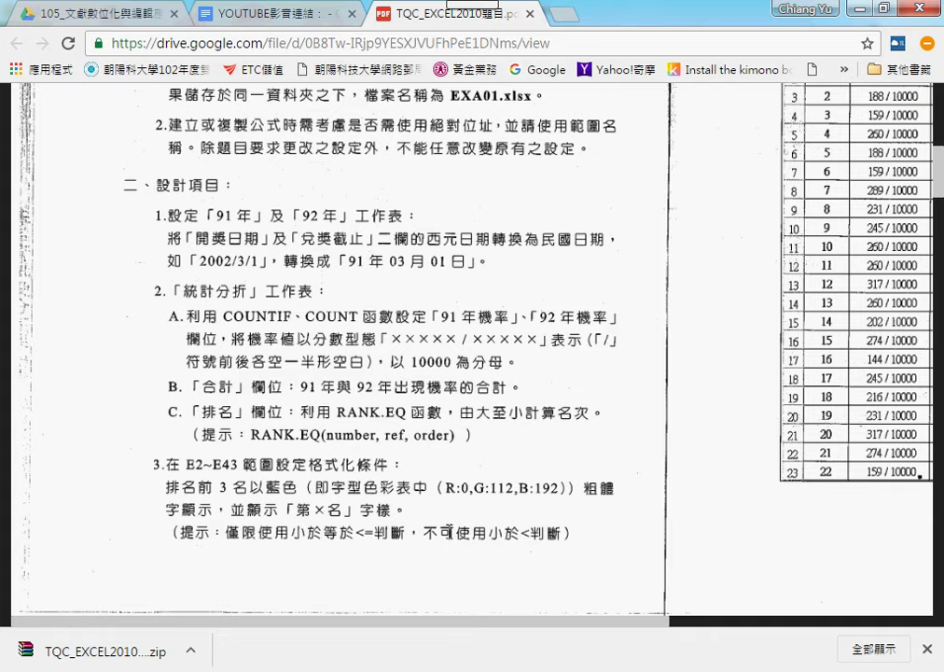
{"action": "key", "text": "alt+Tab"}
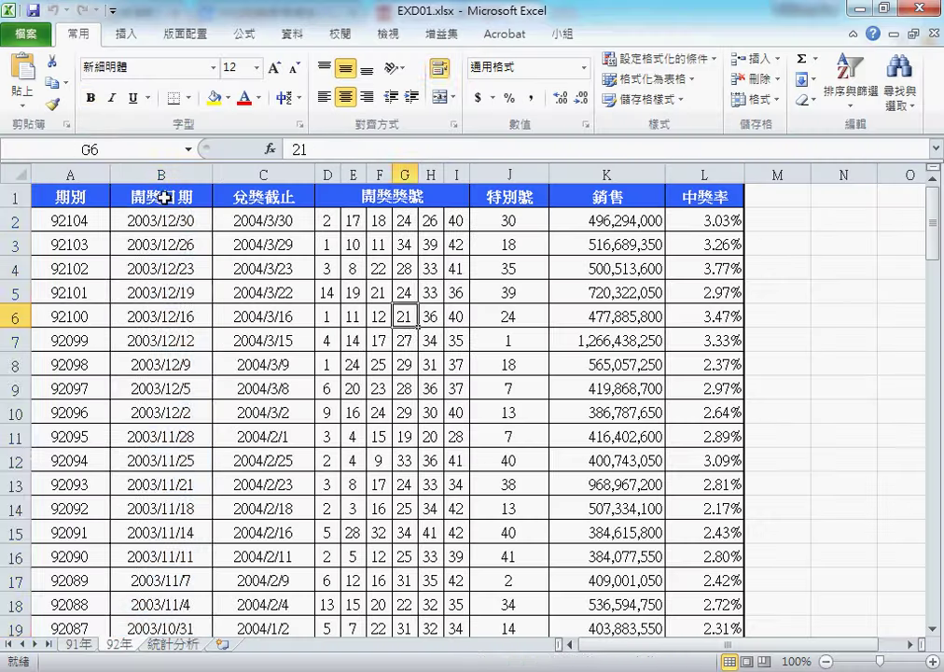
{"action": "left_click", "coordinate": [140, 174]}
{"action": "left_click", "coordinate": [241, 173]}
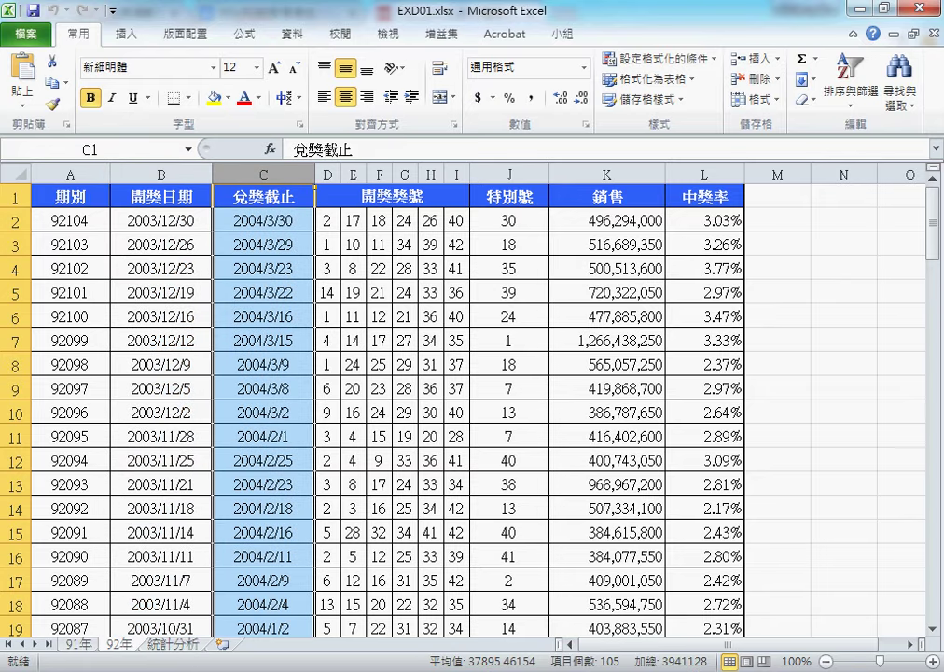
Step: Annotate the 2002/3/1 → 91 年 03 月 01 日 conversion example, then return to EXD01.xlsx
{"action": "key", "text": "alt+Tab"}
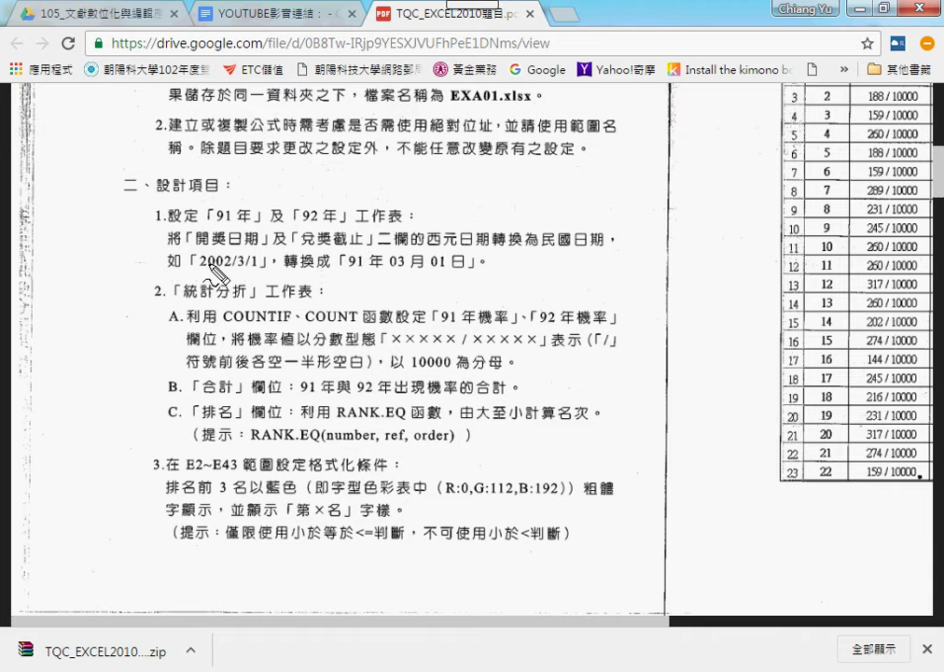
{"action": "left_click_drag", "start_coordinate": [194, 273], "coordinate": [258, 269]}
{"action": "left_click_drag", "start_coordinate": [348, 271], "coordinate": [468, 268]}
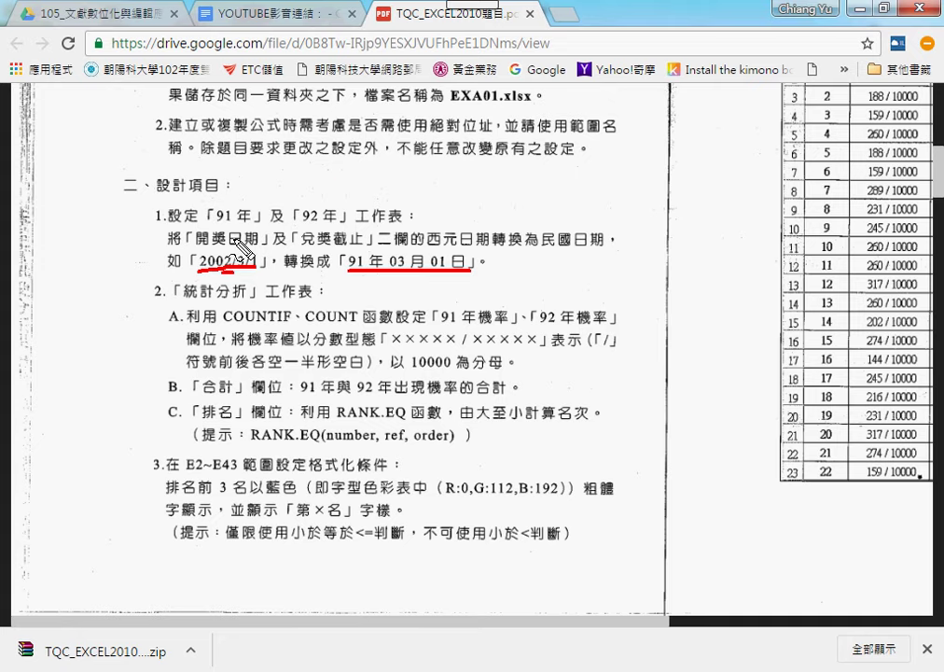
{"action": "left_click_drag", "start_coordinate": [226, 247], "coordinate": [382, 239]}
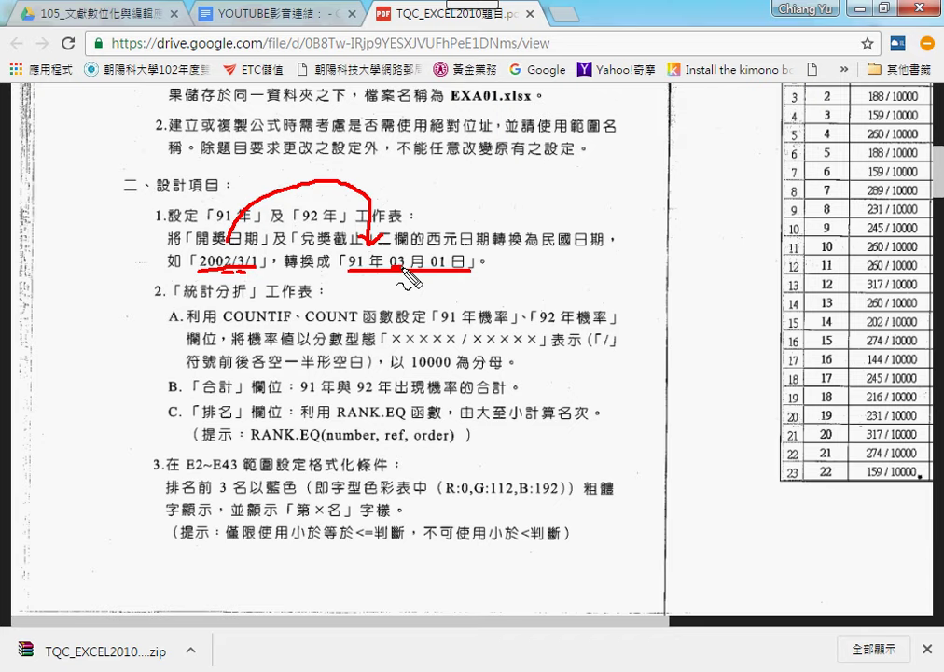
{"action": "left_click_drag", "start_coordinate": [404, 268], "coordinate": [448, 269]}
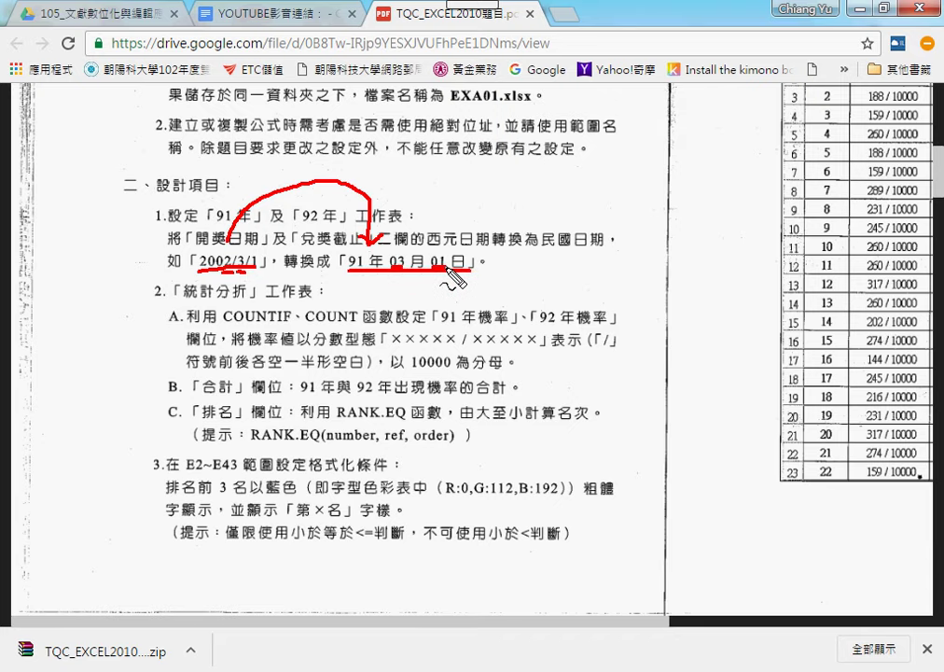
{"action": "key", "text": "Escape"}
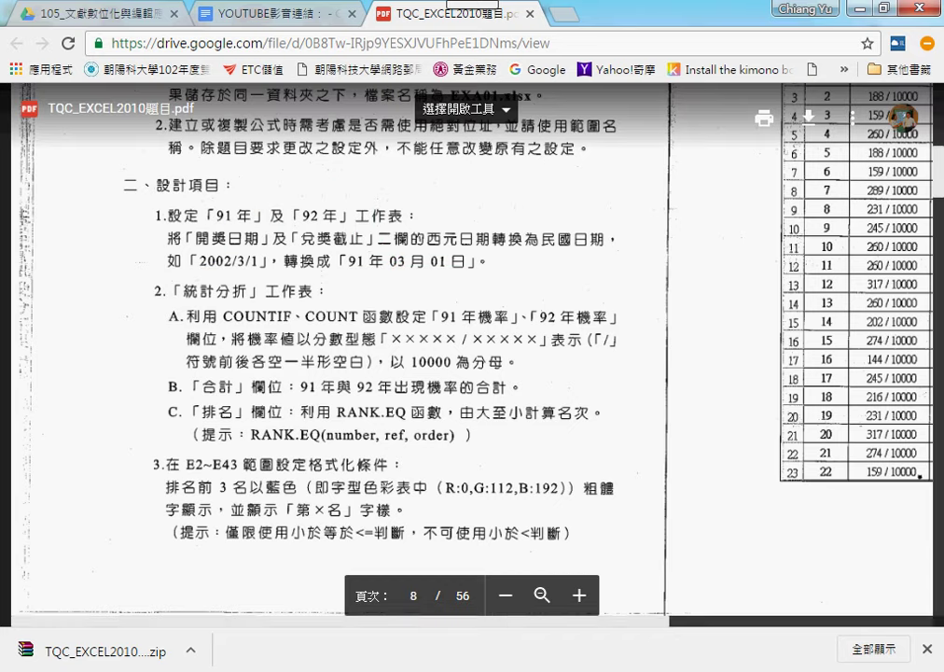
{"action": "key", "text": "alt+Tab"}
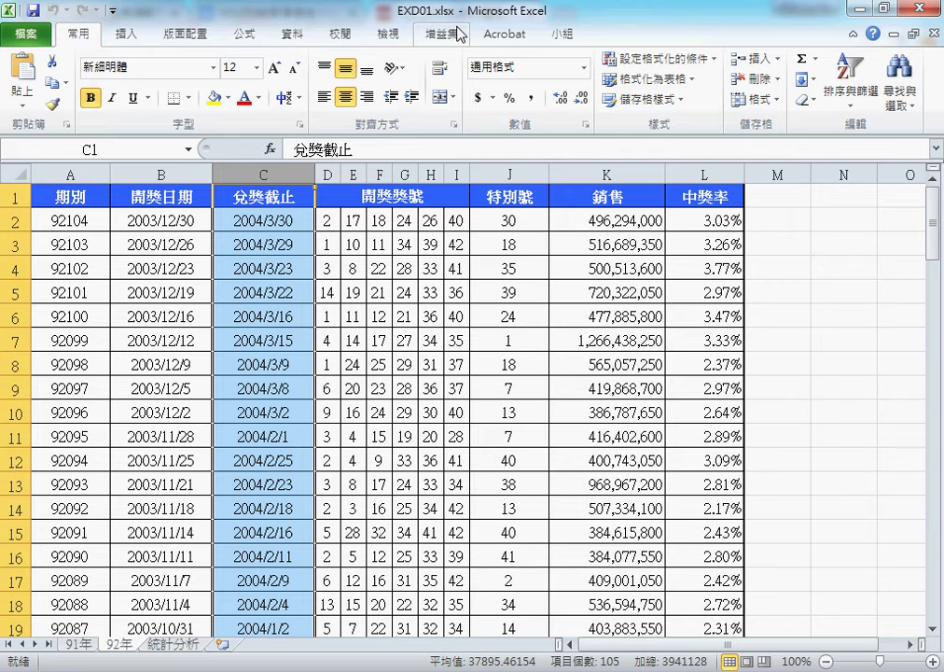
Step: Select the date range B2:C105 on the 92年 sheet
{"action": "left_click", "coordinate": [159, 173]}
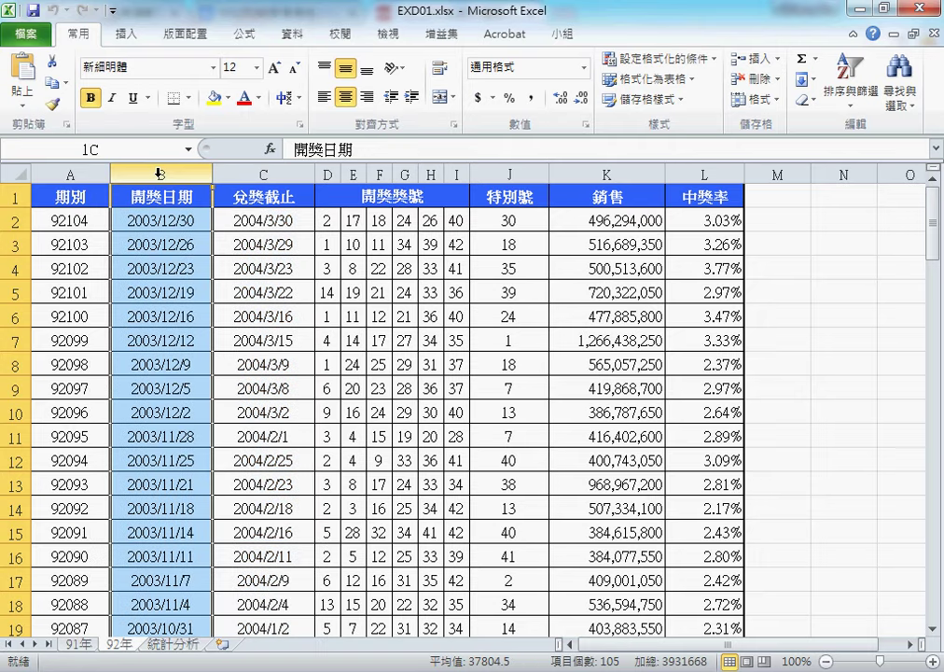
{"action": "left_click", "coordinate": [166, 224]}
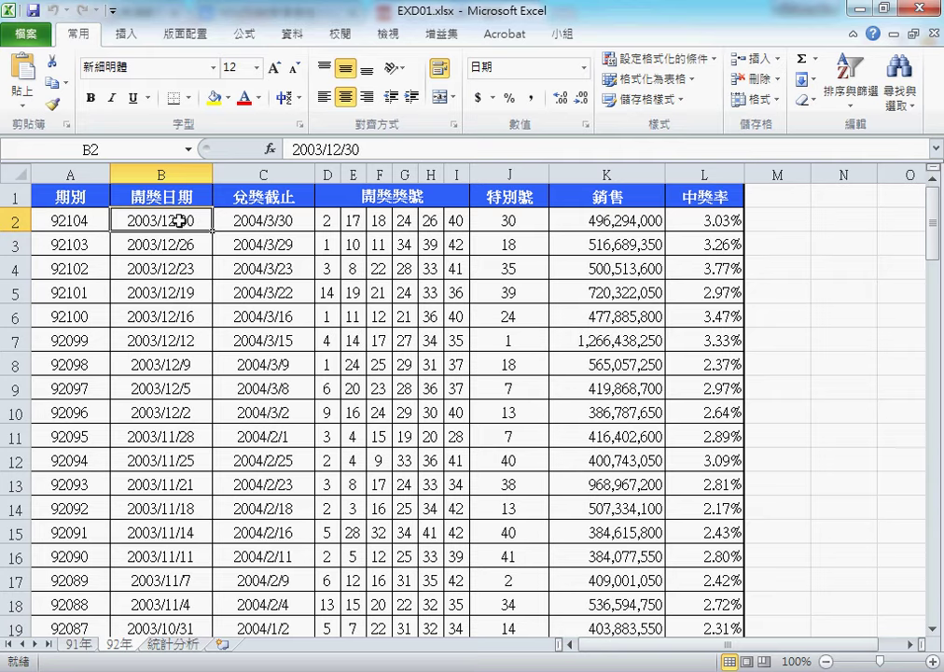
{"action": "left_click", "coordinate": [246, 219], "text": "shift"}
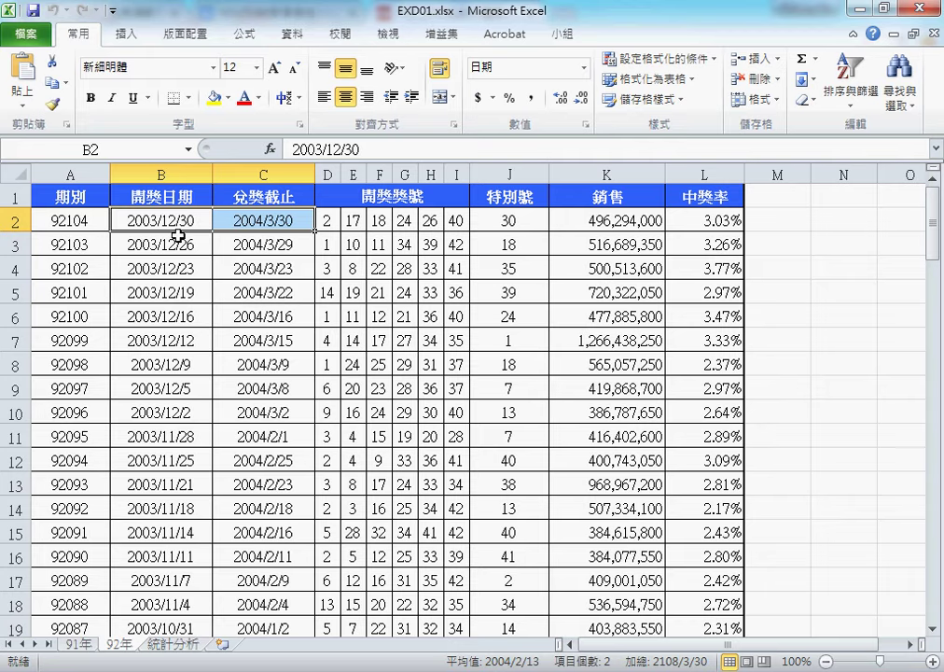
{"action": "key", "text": "ctrl+shift+Down"}
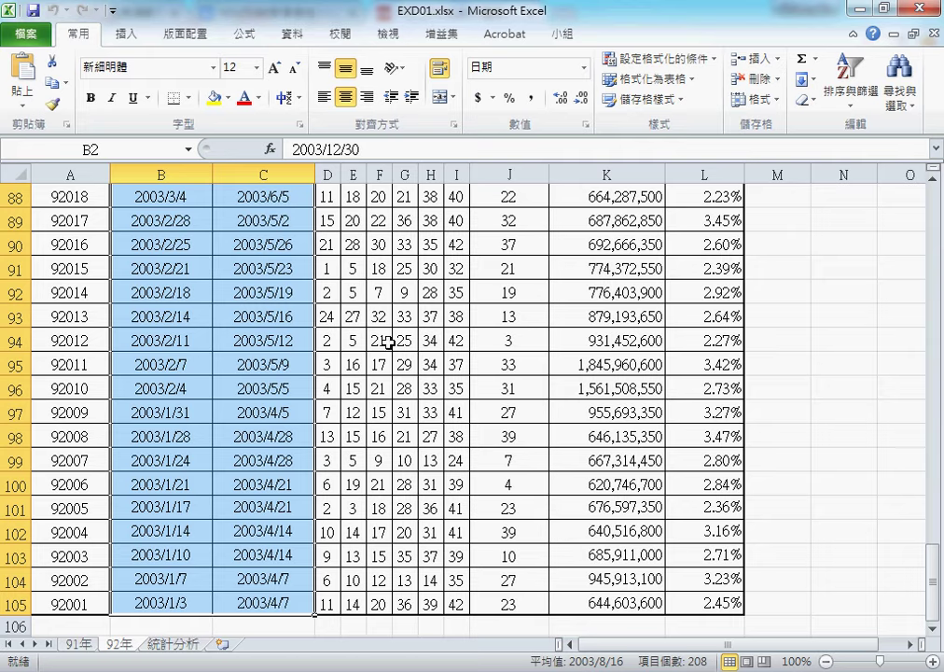
Step: Format the dates with 中華民國曆 style 90年3月14日 and view its custom code [$-404]e"年"m"月"d"日";@
{"action": "right_click", "coordinate": [250, 278]}
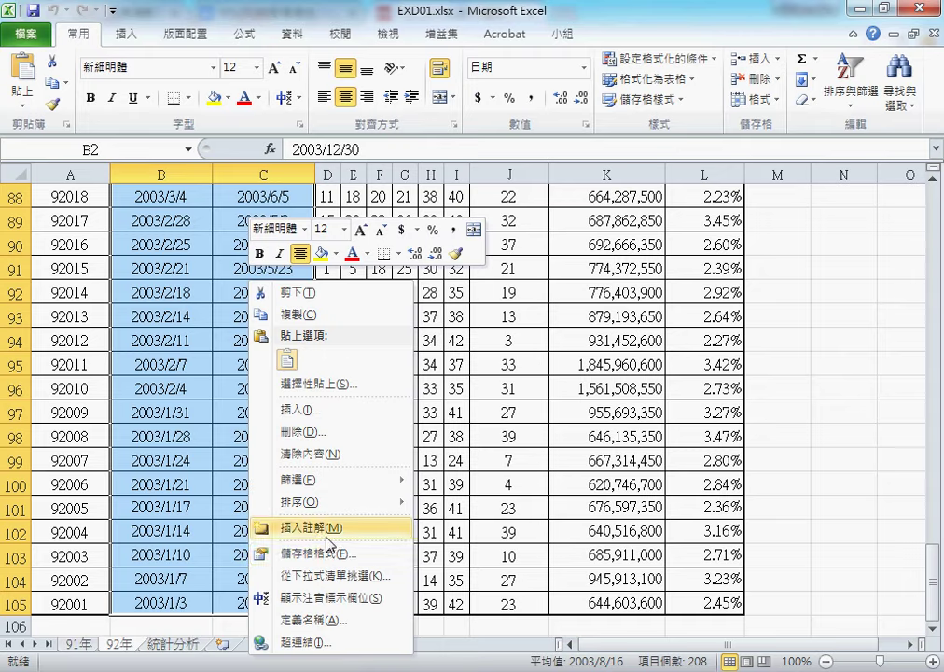
{"action": "key", "text": "Escape"}
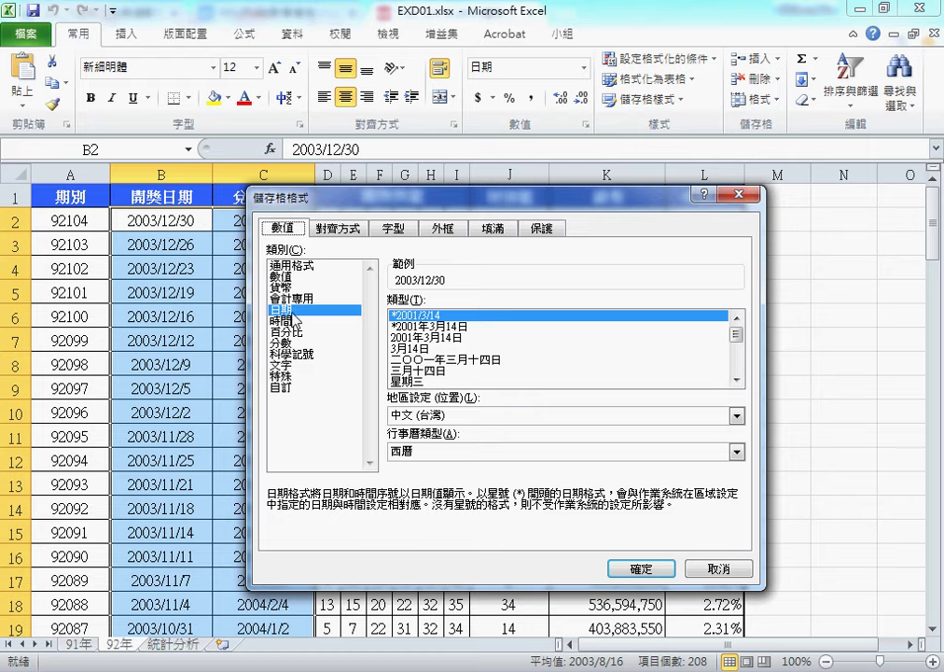
{"action": "left_click", "coordinate": [432, 453]}
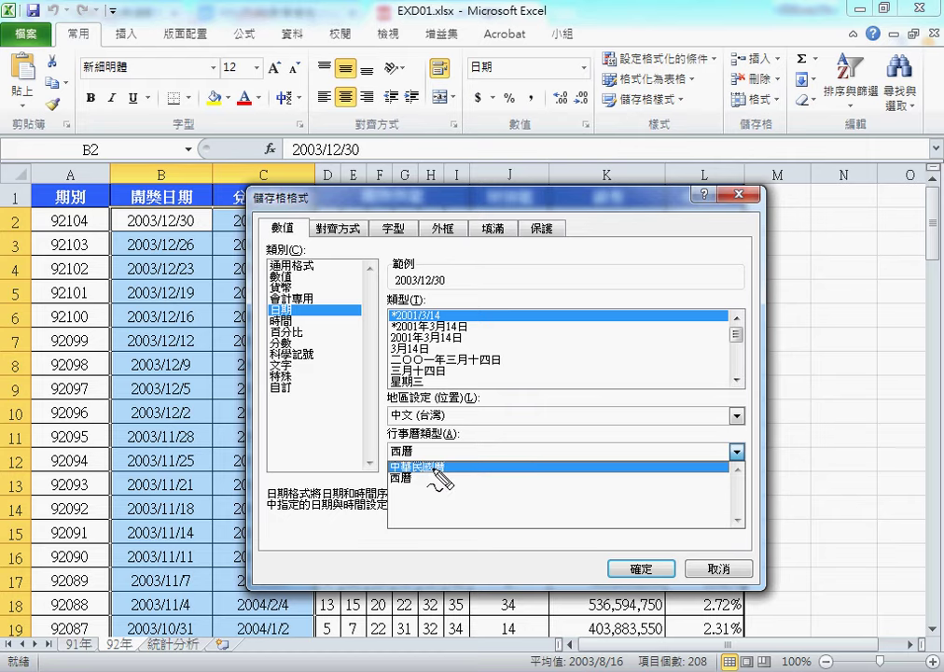
{"action": "mouse_move", "coordinate": [391, 474]}
{"action": "left_mouse_down"}
{"action": "mouse_move", "coordinate": [411, 491]}
{"action": "mouse_move", "coordinate": [431, 482]}
{"action": "left_mouse_up"}
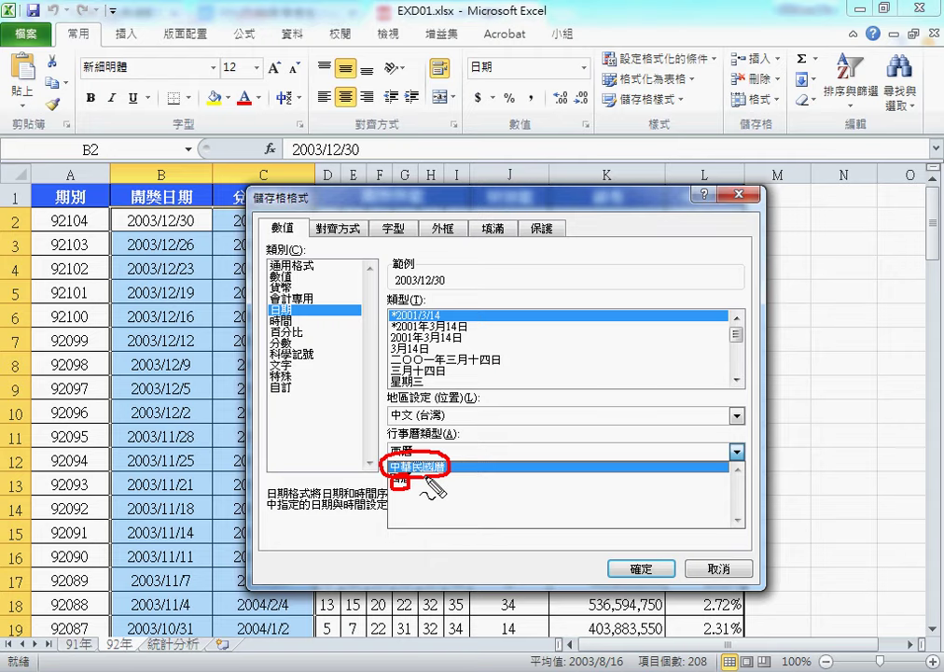
{"action": "left_click", "coordinate": [424, 466]}
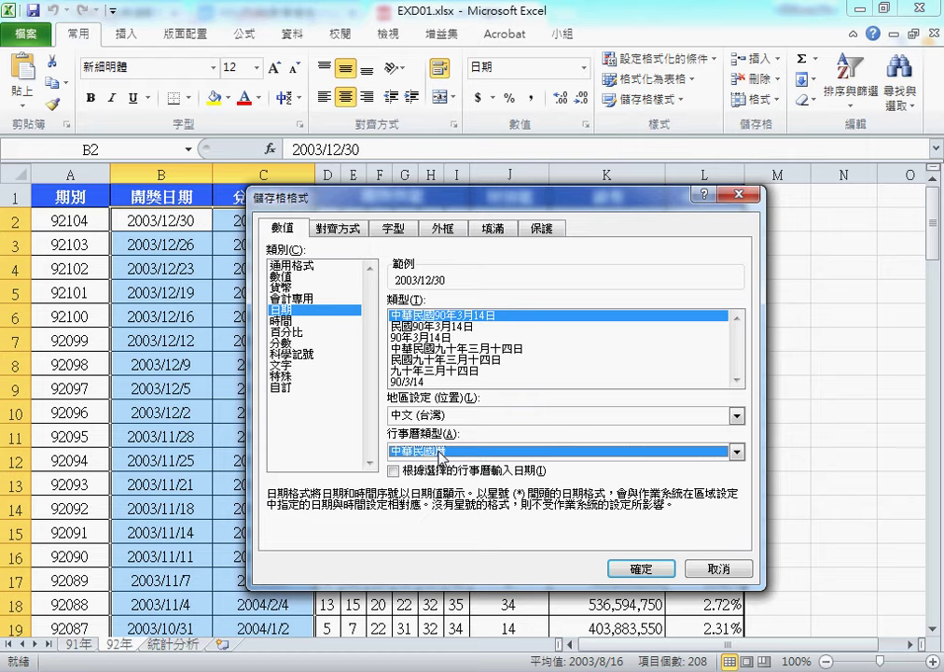
{"action": "left_click", "coordinate": [444, 327]}
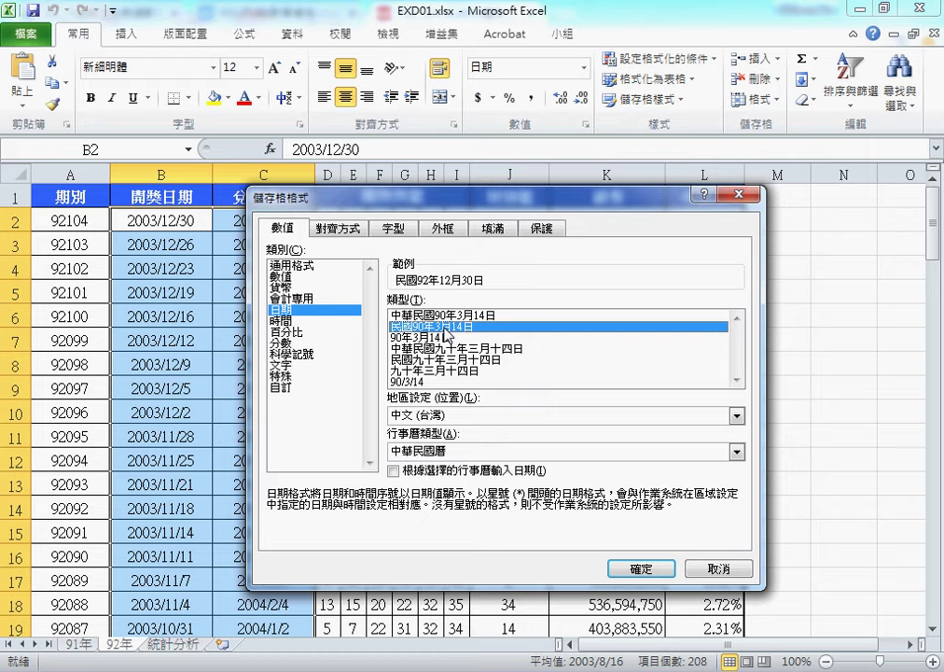
{"action": "left_click", "coordinate": [424, 338]}
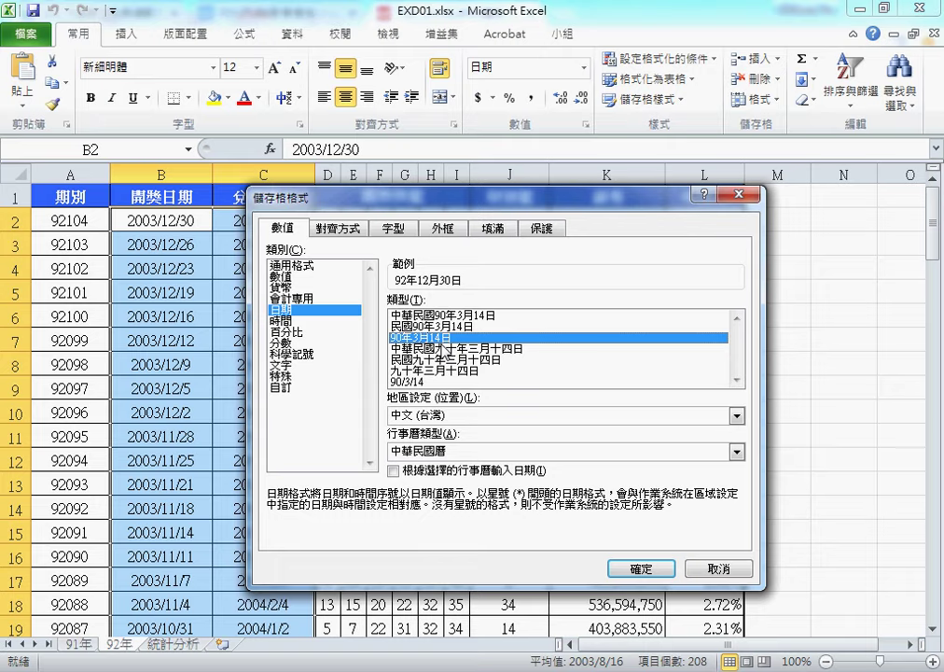
{"action": "left_click", "coordinate": [283, 388]}
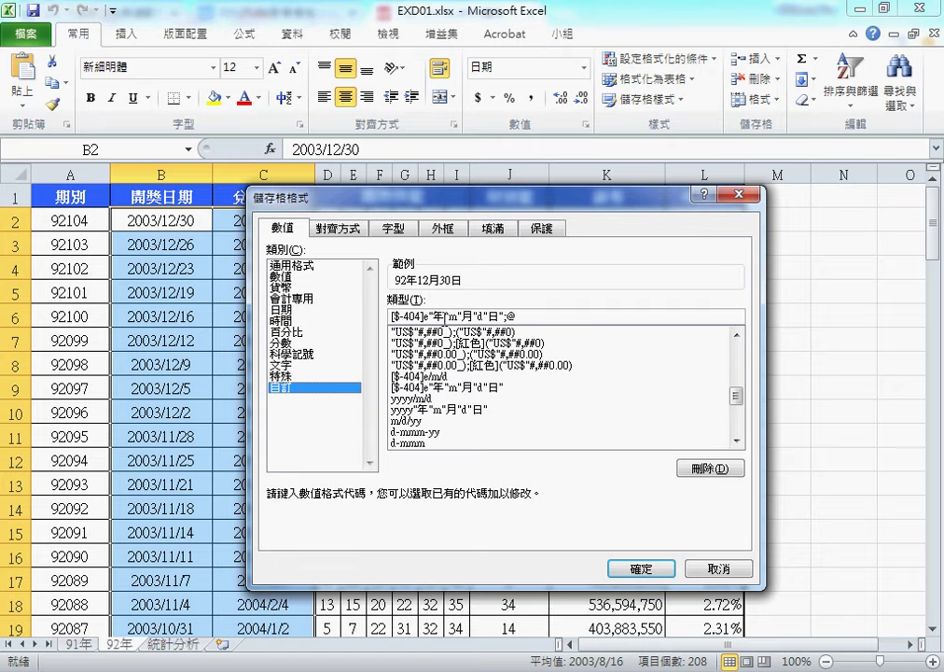
Step: Edit the custom code to use mm and dd, showing dates like 92年12月30日, and apply it
{"action": "left_click", "coordinate": [479, 316]}
{"action": "type", "text": "m"}
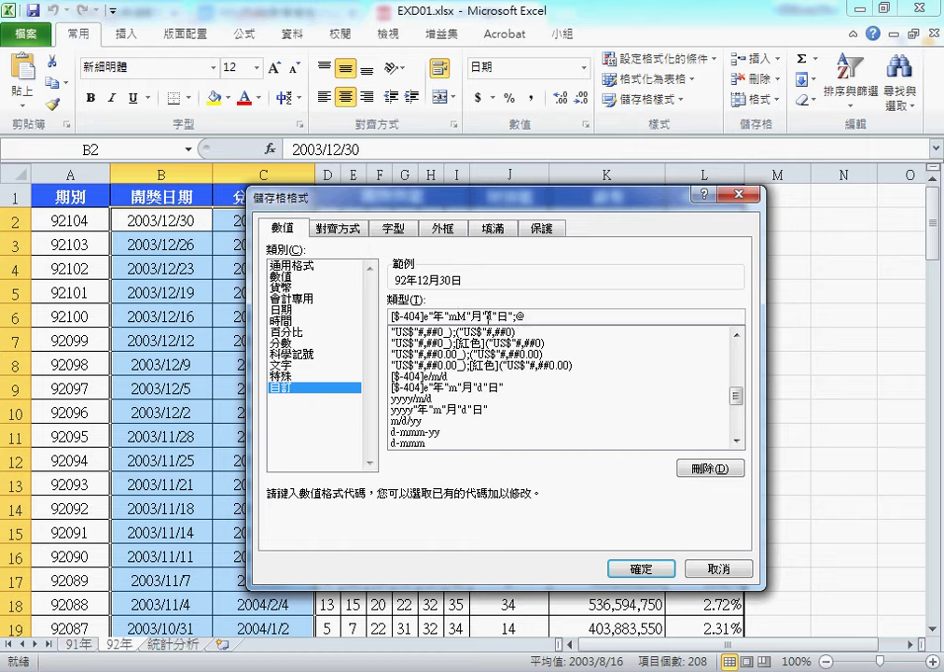
{"action": "key", "text": "BackSpace"}
{"action": "type", "text": "m\"月\""}
{"action": "type", "text": "d"}
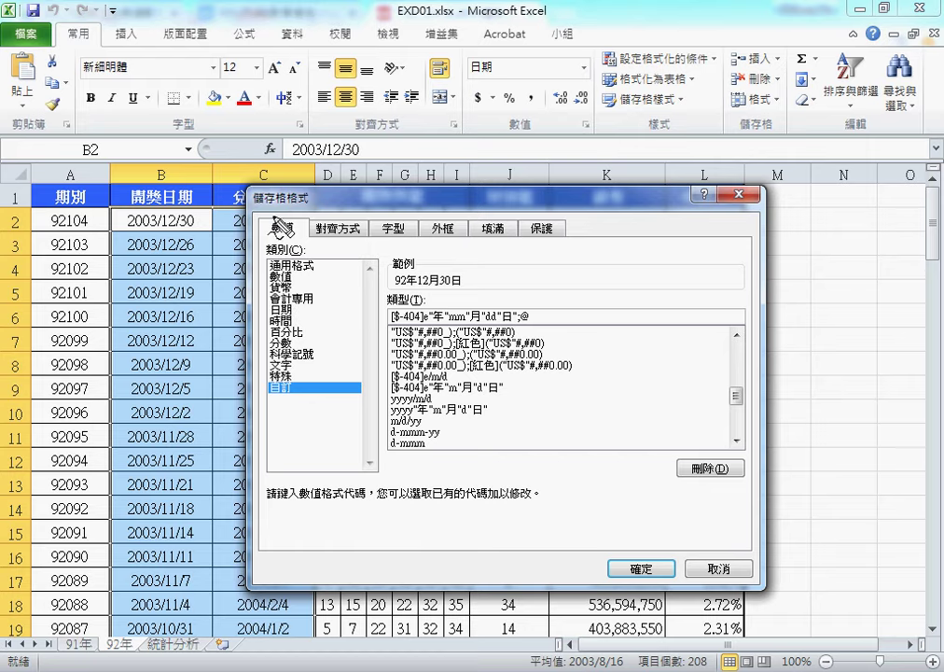
{"action": "mouse_move", "coordinate": [310, 184]}
{"action": "left_mouse_down"}
{"action": "mouse_move", "coordinate": [250, 200]}
{"action": "mouse_move", "coordinate": [322, 204]}
{"action": "mouse_move", "coordinate": [247, 187]}
{"action": "left_mouse_up"}
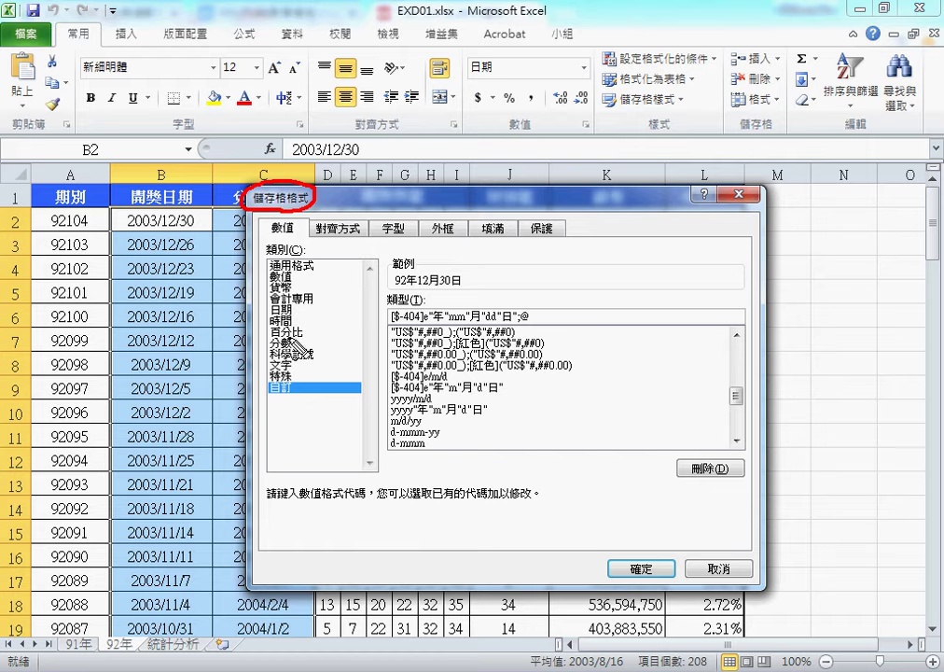
{"action": "left_click_drag", "start_coordinate": [296, 305], "coordinate": [298, 312]}
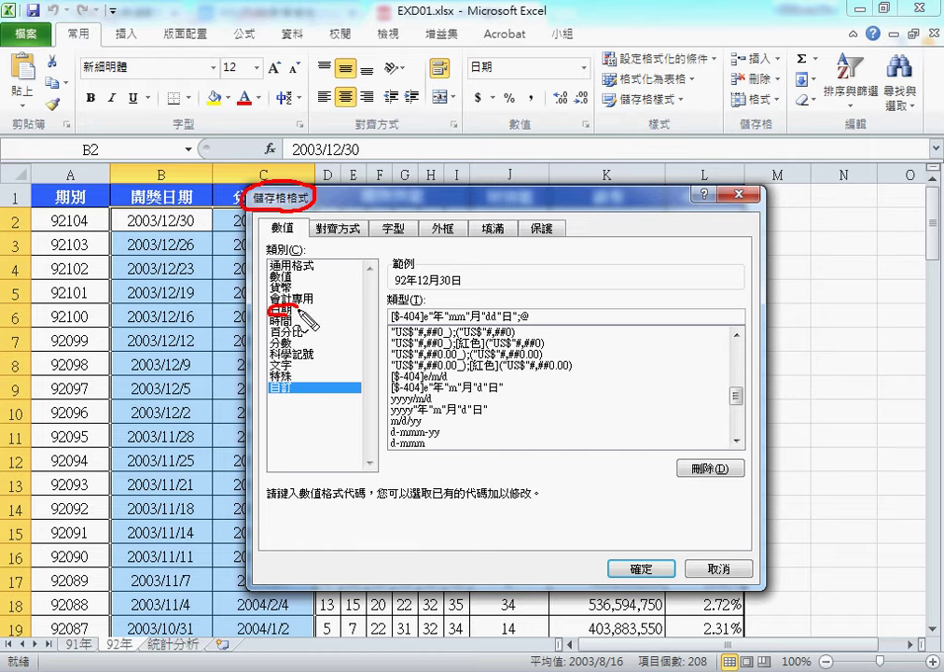
{"action": "mouse_move", "coordinate": [284, 381]}
{"action": "left_mouse_down"}
{"action": "mouse_move", "coordinate": [270, 382]}
{"action": "mouse_move", "coordinate": [264, 320]}
{"action": "left_mouse_up"}
{"action": "left_click_drag", "start_coordinate": [233, 362], "coordinate": [259, 382]}
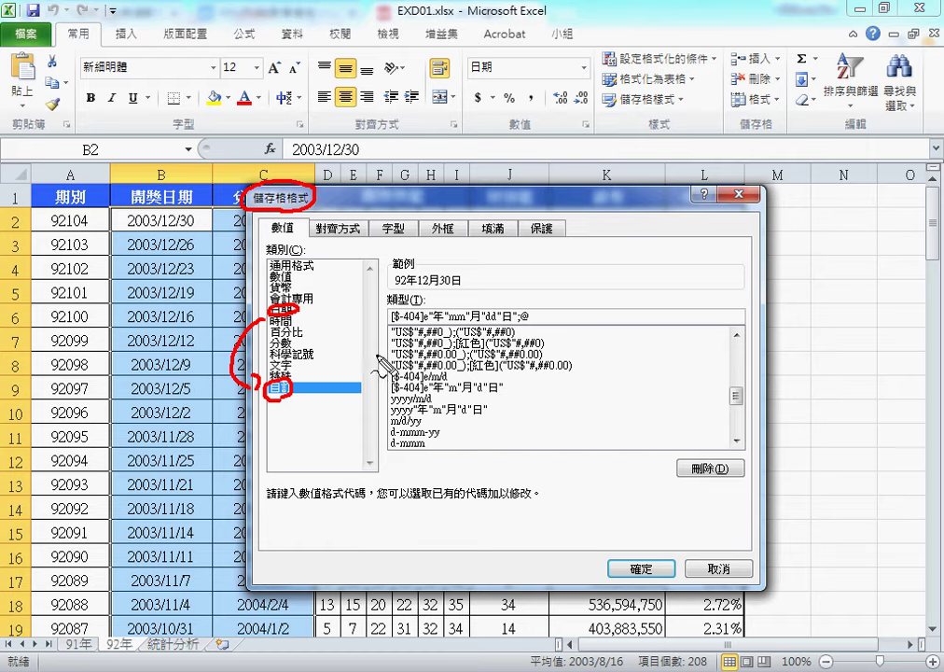
{"action": "left_click_drag", "start_coordinate": [450, 324], "coordinate": [495, 322]}
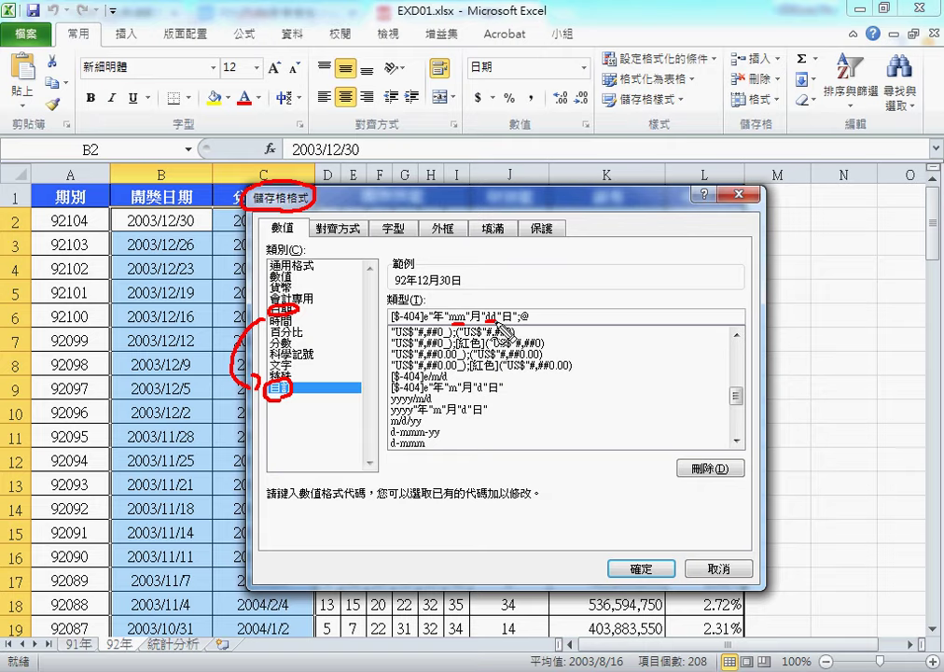
{"action": "key", "text": "Escape"}
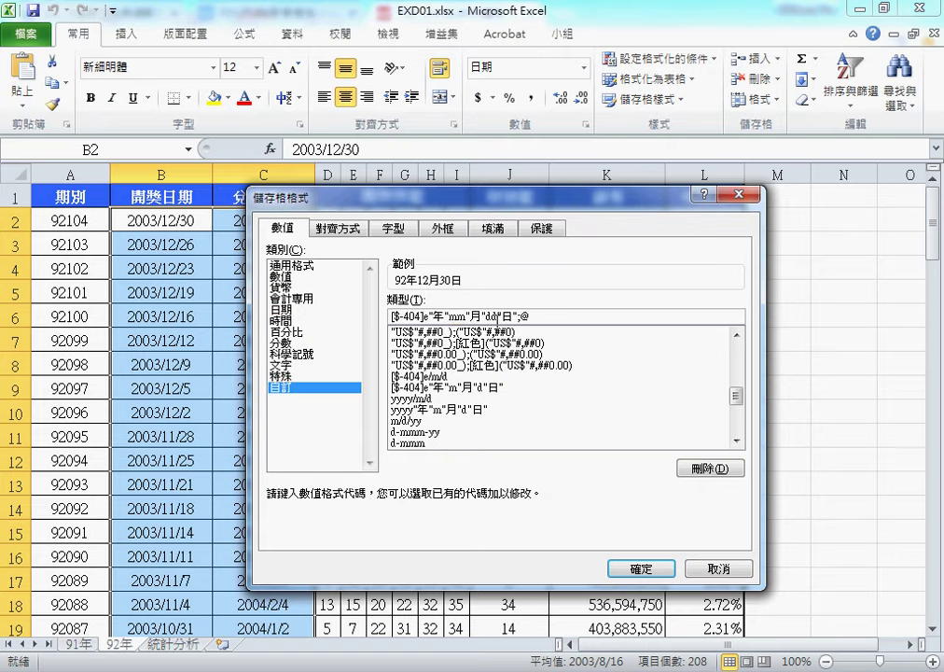
{"action": "left_click", "coordinate": [644, 569]}
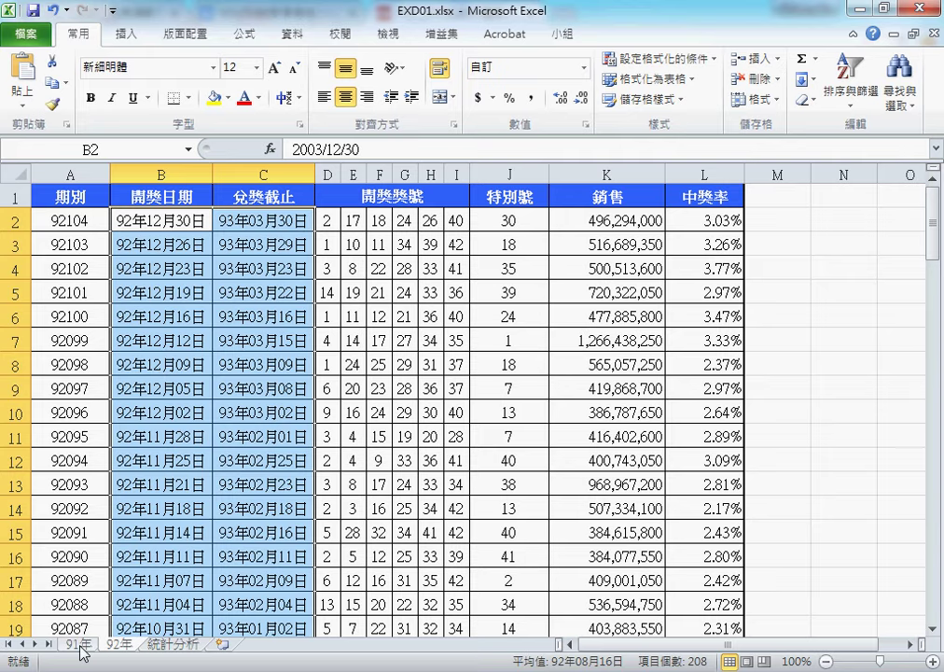
{"action": "left_click", "coordinate": [53, 106]}
{"action": "left_click", "coordinate": [80, 644]}
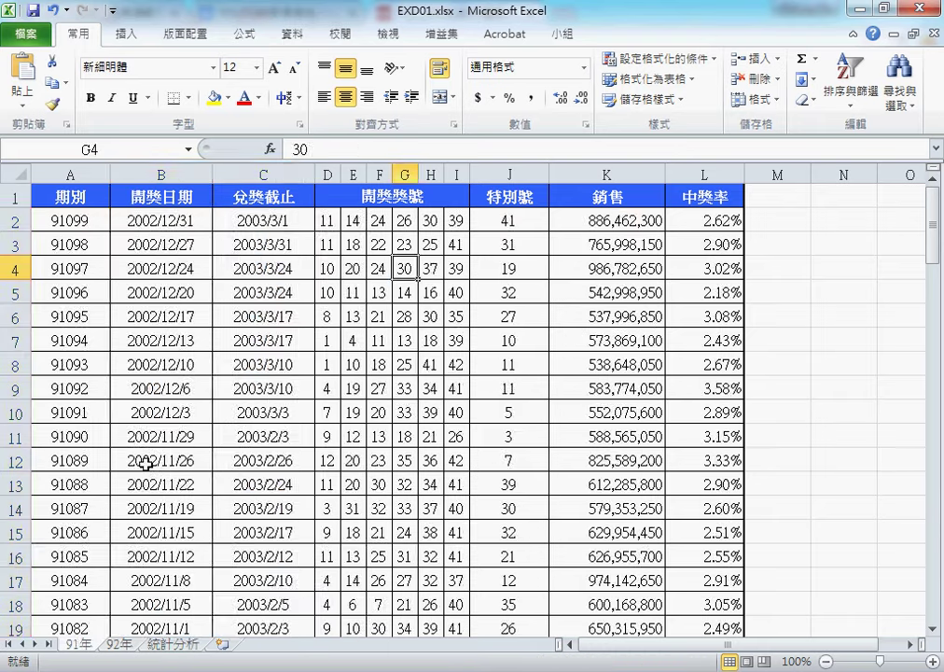
{"action": "left_click", "coordinate": [120, 644]}
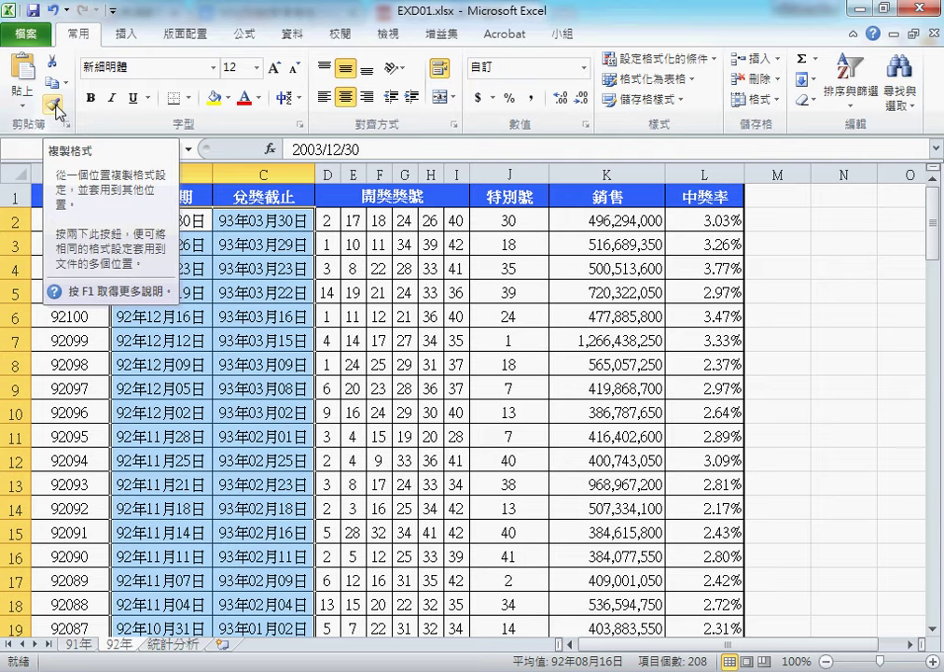
{"action": "left_click", "coordinate": [58, 112]}
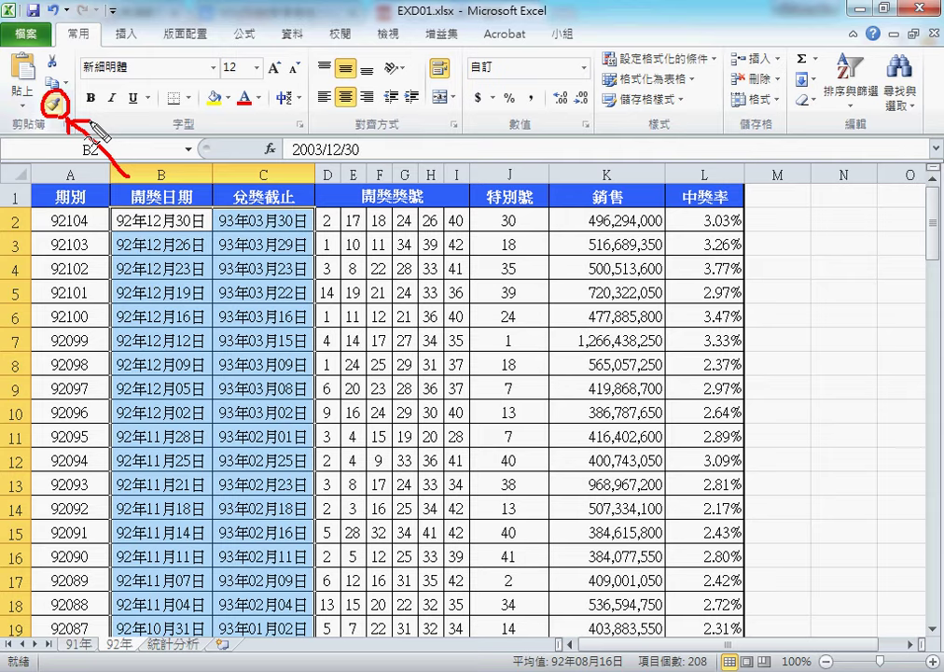
{"action": "key", "text": "Escape"}
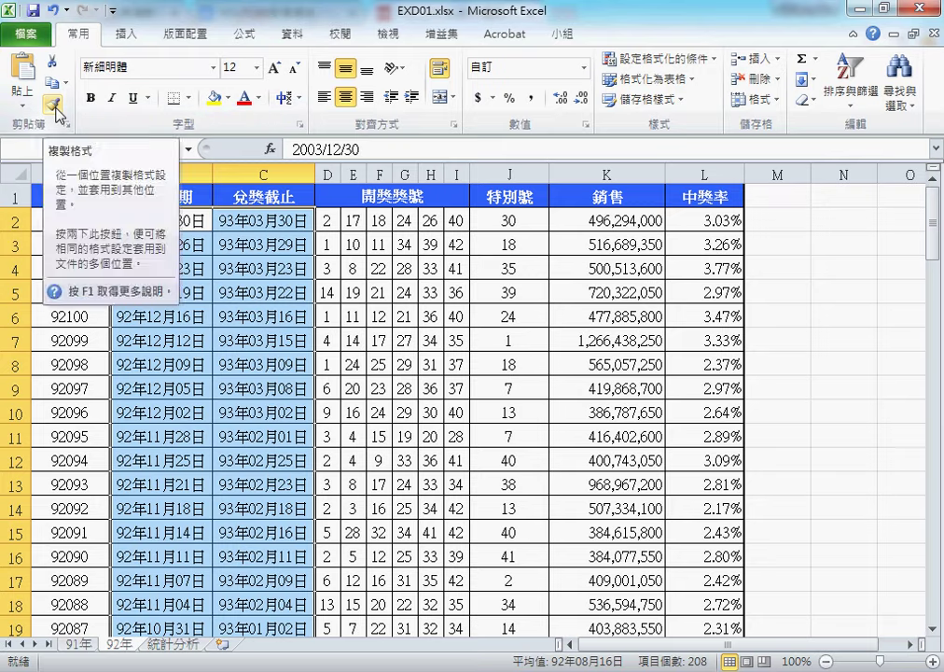
Step: Paint the ROC date format from 92年 columns B:C onto 91年 B2:C100, then return to the PDF
{"action": "left_click", "coordinate": [53, 105]}
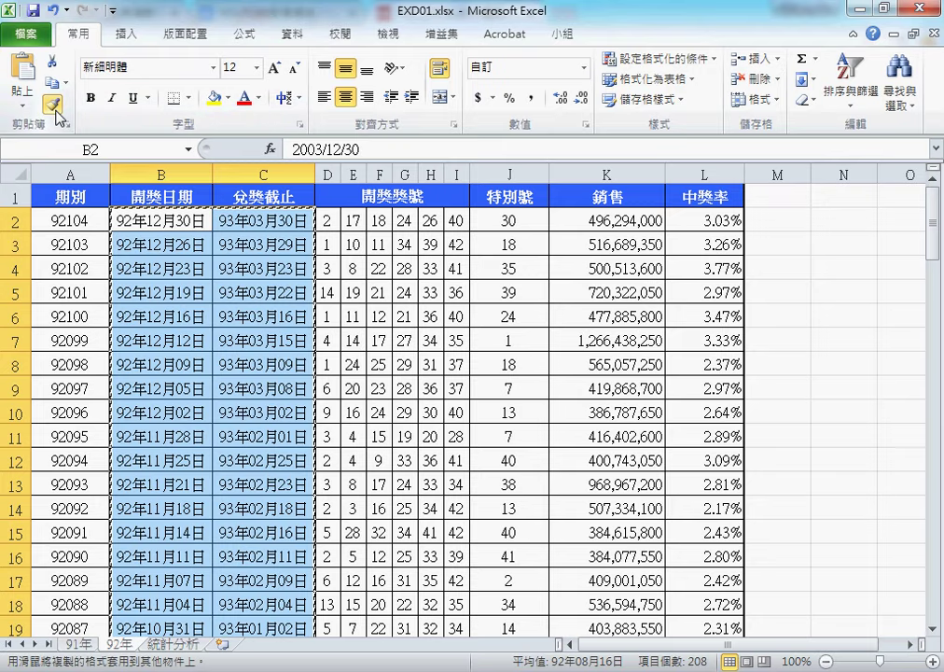
{"action": "left_click", "coordinate": [76, 644]}
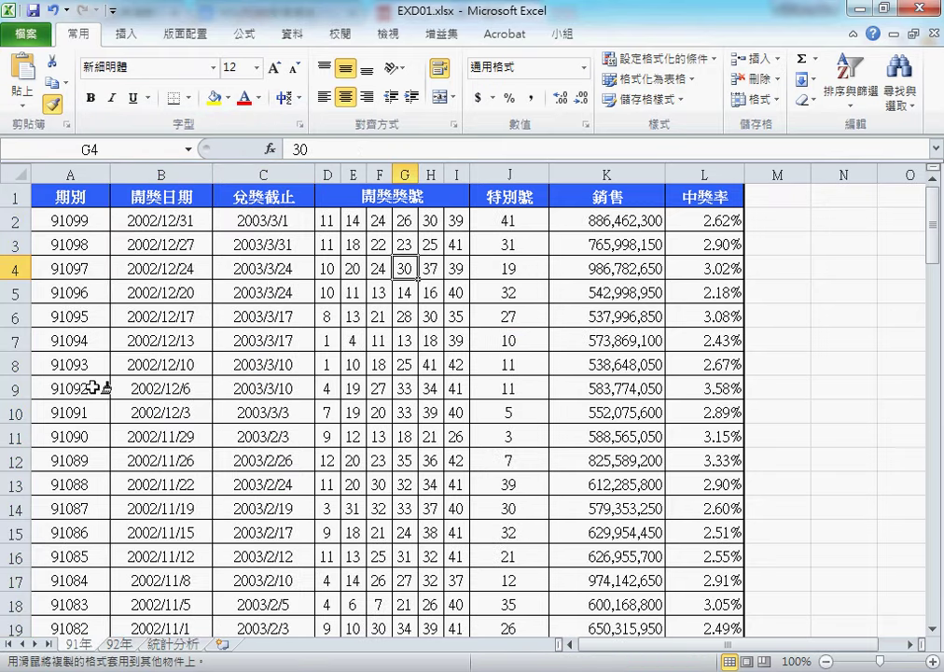
{"action": "mouse_move", "coordinate": [168, 220]}
{"action": "left_mouse_down"}
{"action": "mouse_move", "coordinate": [266, 313]}
{"action": "mouse_move", "coordinate": [255, 611]}
{"action": "left_mouse_up"}
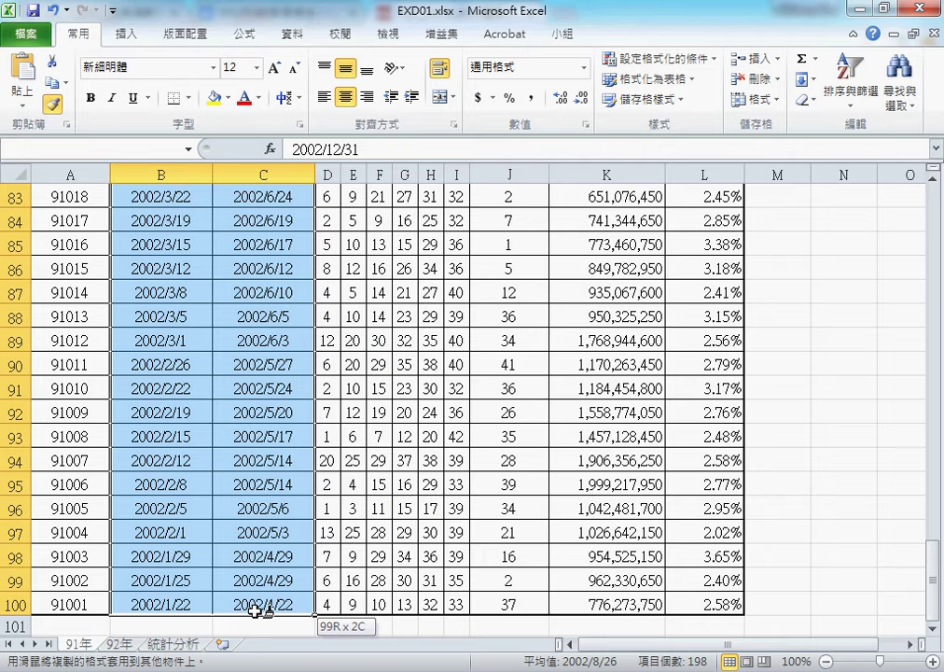
{"action": "left_click_drag", "start_coordinate": [255, 611], "coordinate": [255, 611]}
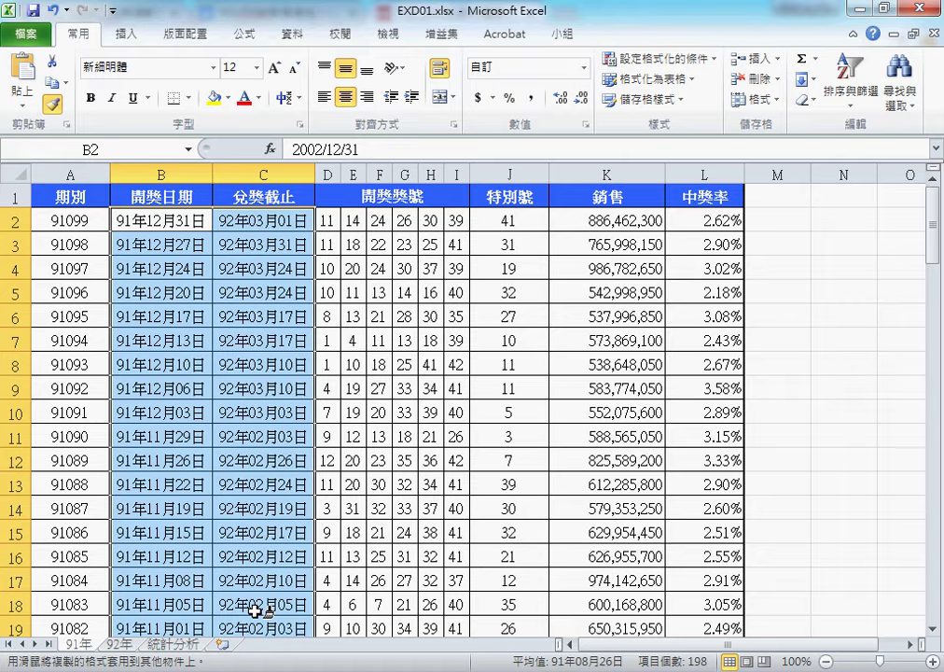
{"action": "key", "text": "alt+Tab"}
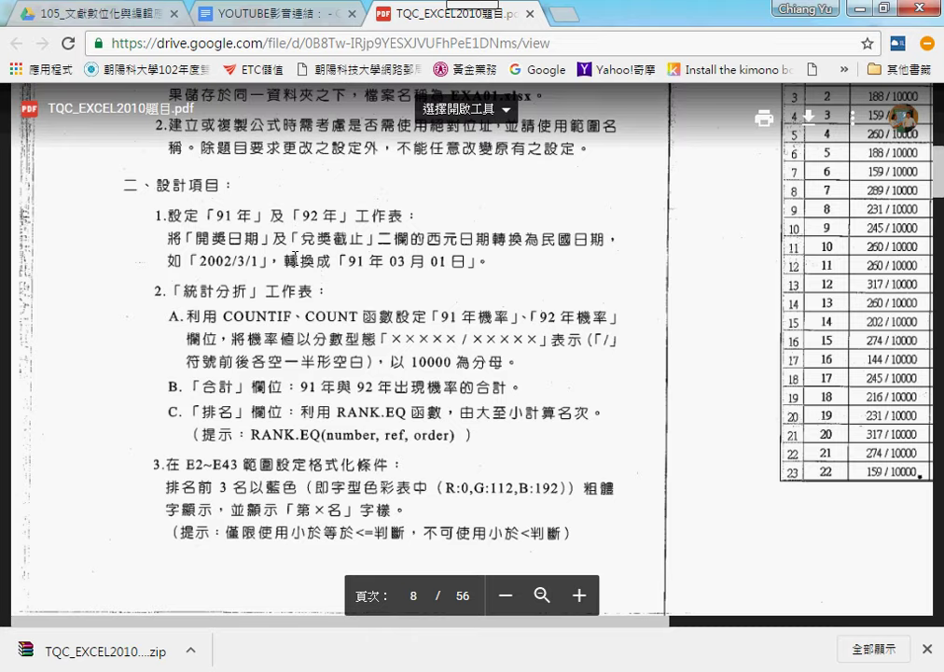
Step: Underline COUNTIF, 91年機率 and the 10000 denominator in the task PDF, then clear the marks
{"action": "mouse_move", "coordinate": [373, 274]}
{"action": "left_mouse_down"}
{"action": "mouse_move", "coordinate": [583, 198]}
{"action": "mouse_move", "coordinate": [378, 278]}
{"action": "left_mouse_up"}
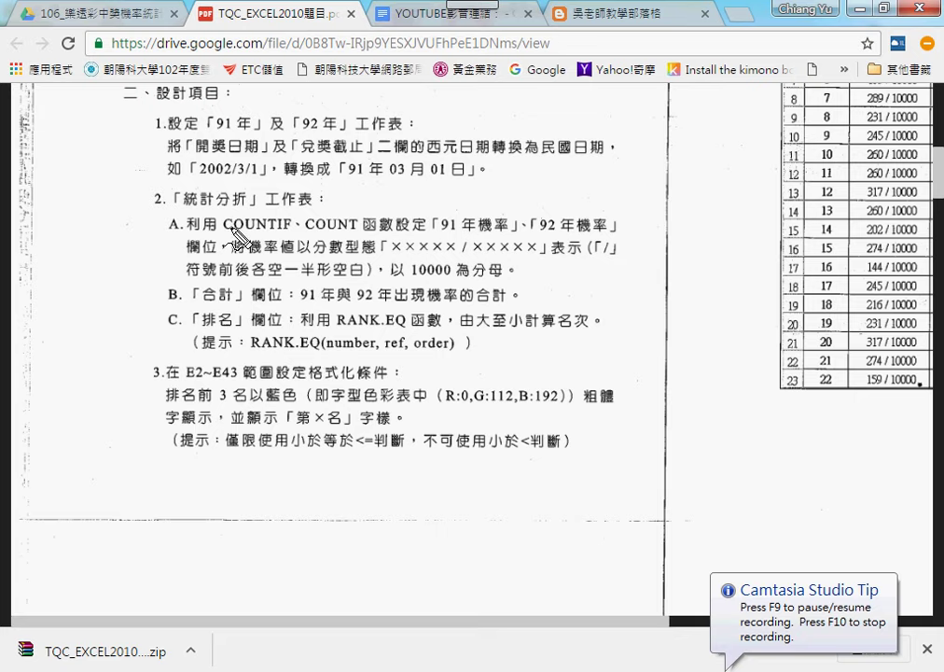
{"action": "left_click_drag", "start_coordinate": [224, 232], "coordinate": [353, 235]}
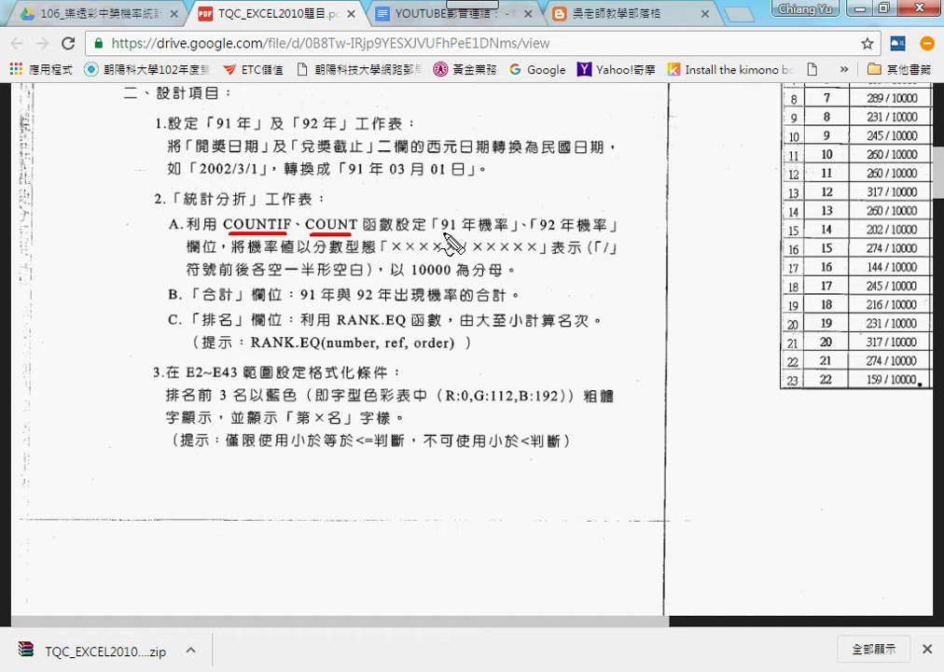
{"action": "left_click_drag", "start_coordinate": [445, 233], "coordinate": [600, 235]}
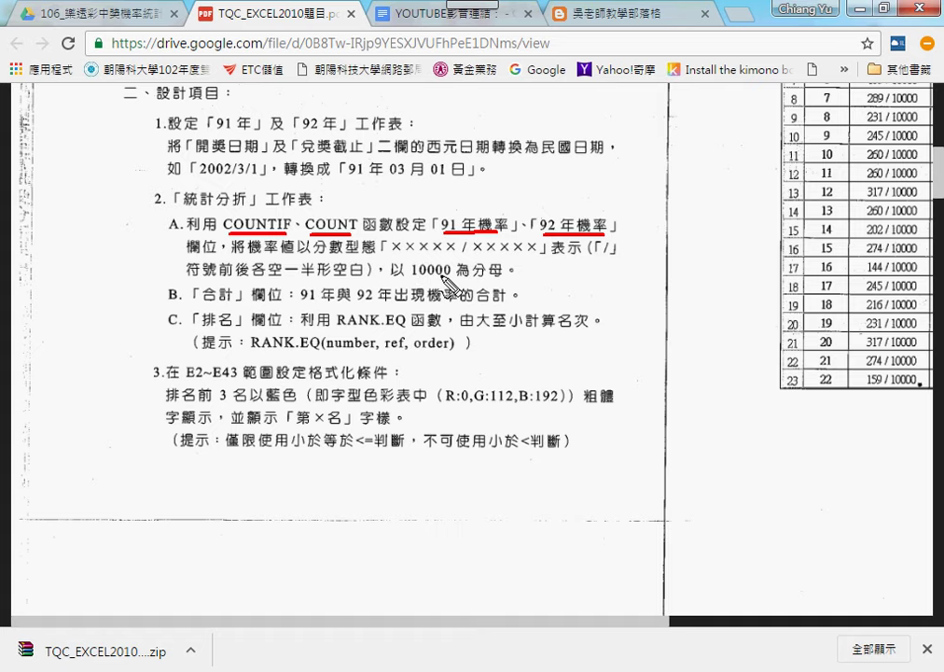
{"action": "left_click_drag", "start_coordinate": [408, 277], "coordinate": [451, 276]}
{"action": "key", "text": "Escape"}
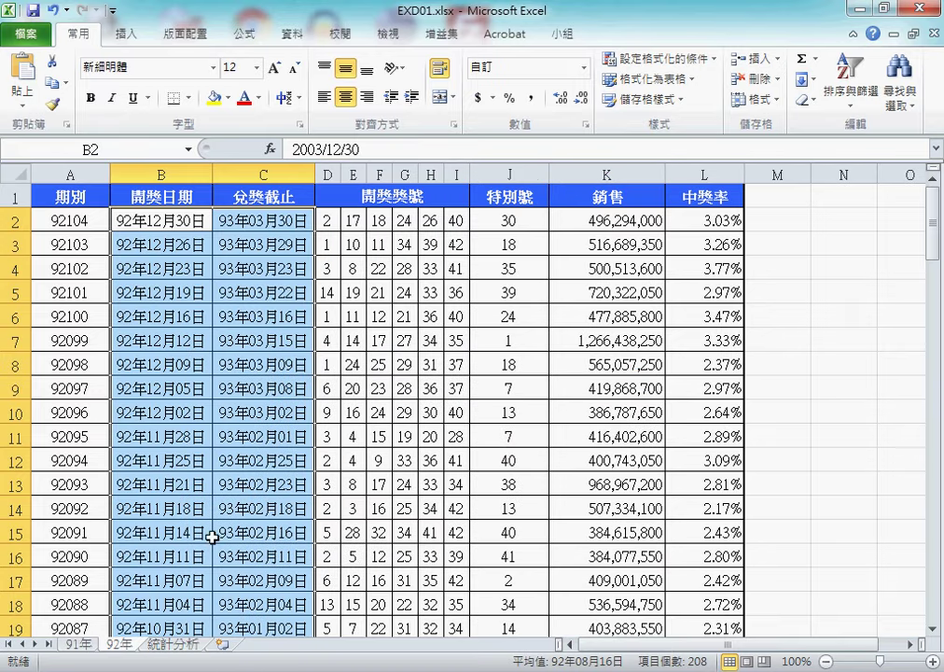
Step: On the 91年 sheet, select D2:J2 and then D100:J100 to confirm the numbers' extent
{"action": "left_click", "coordinate": [78, 644]}
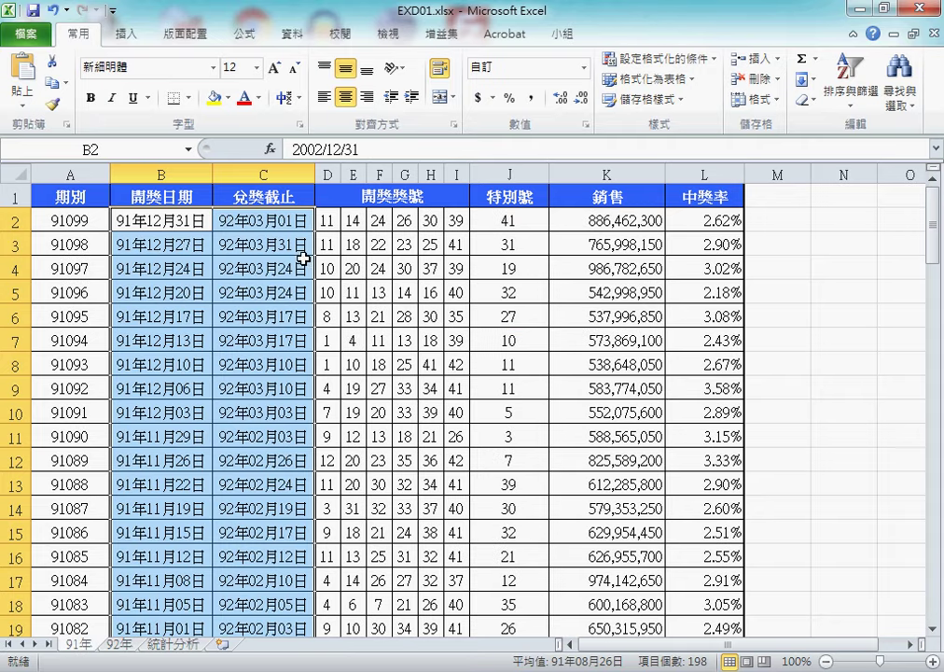
{"action": "left_click", "coordinate": [328, 219]}
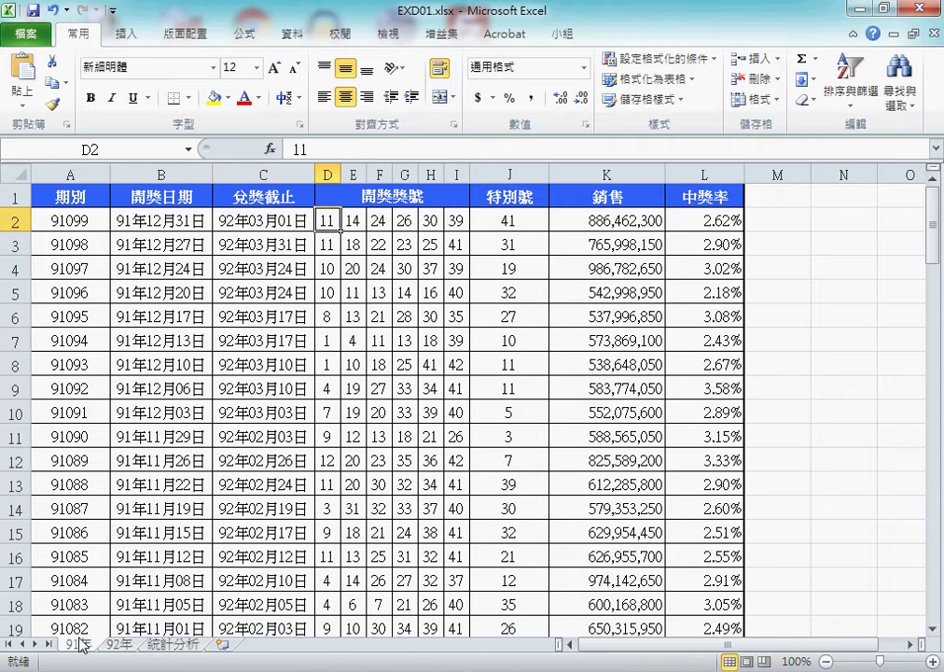
{"action": "left_click_drag", "start_coordinate": [332, 220], "coordinate": [509, 222]}
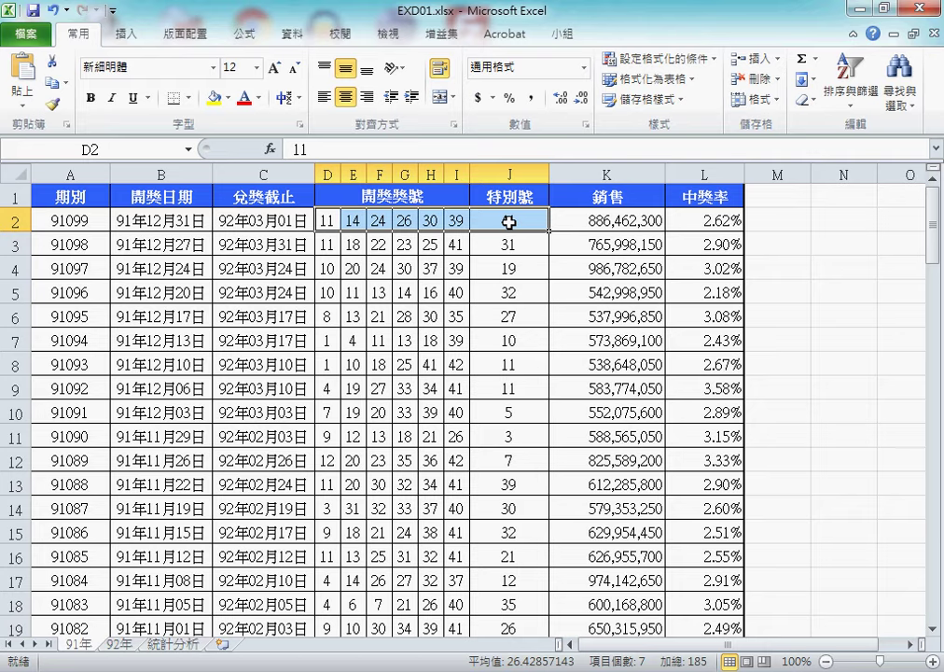
{"action": "scroll", "coordinate": [331, 331], "scroll_direction": "down", "scroll_amount": 5}
{"action": "scroll", "coordinate": [333, 333], "scroll_direction": "down", "scroll_amount": 4}
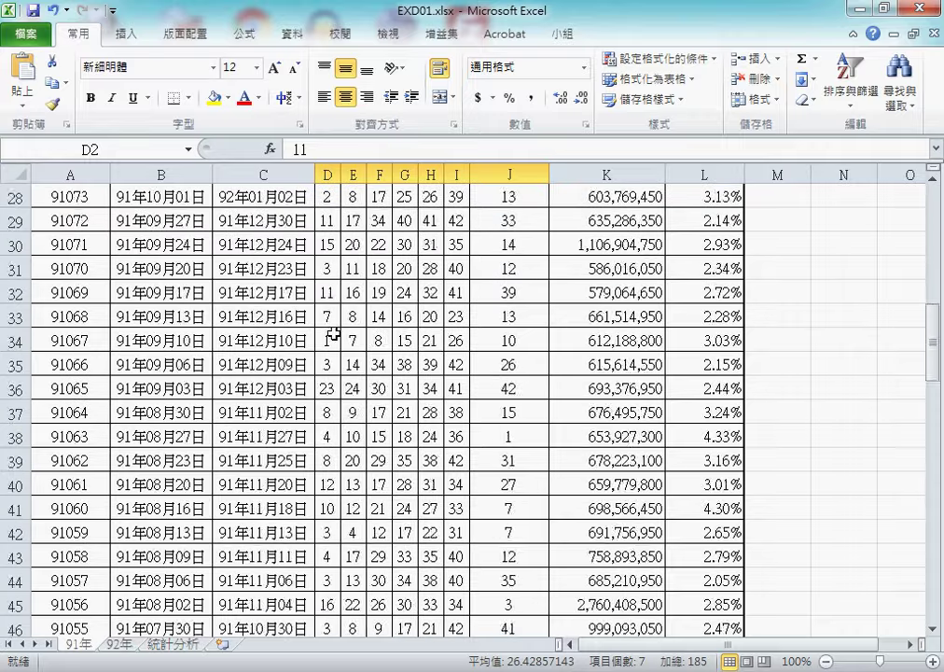
{"action": "scroll", "coordinate": [350, 364], "scroll_direction": "down", "scroll_amount": 9}
{"action": "scroll", "coordinate": [365, 396], "scroll_direction": "down", "scroll_amount": 5}
{"action": "scroll", "coordinate": [363, 411], "scroll_direction": "down", "scroll_amount": 7}
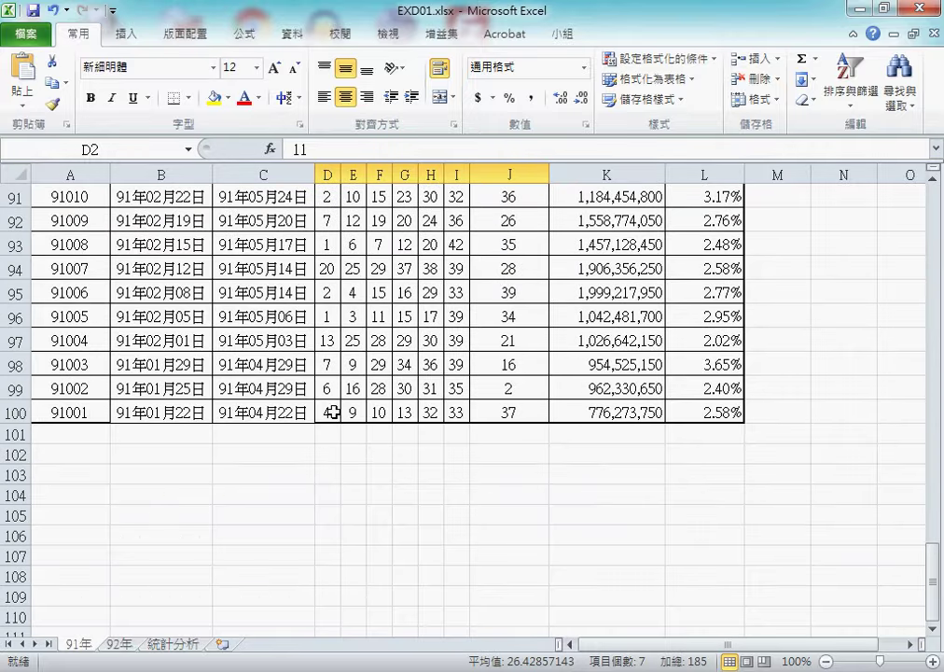
{"action": "left_click", "coordinate": [15, 411]}
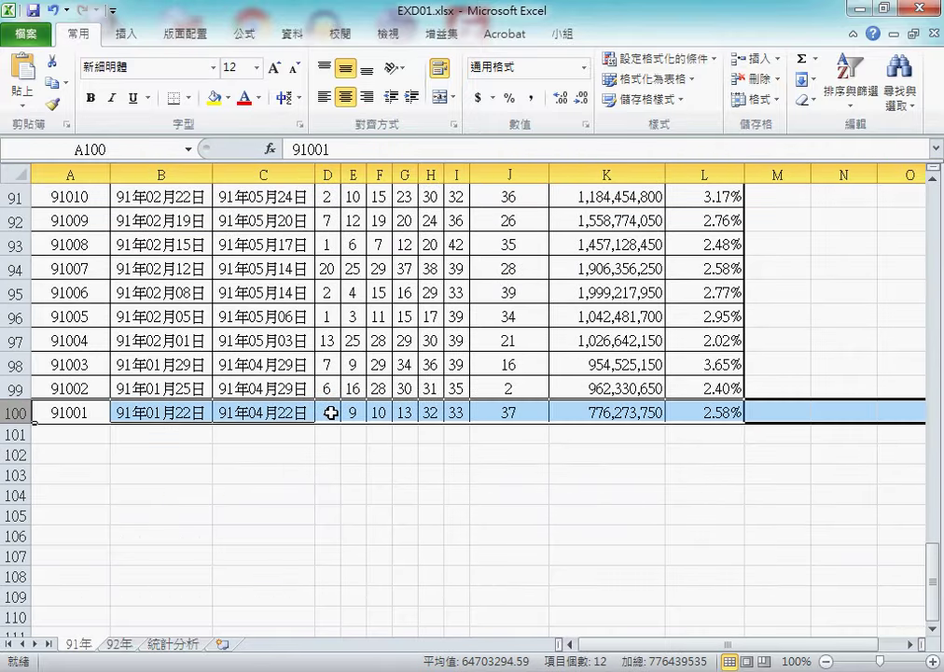
{"action": "left_click_drag", "start_coordinate": [332, 411], "coordinate": [525, 411]}
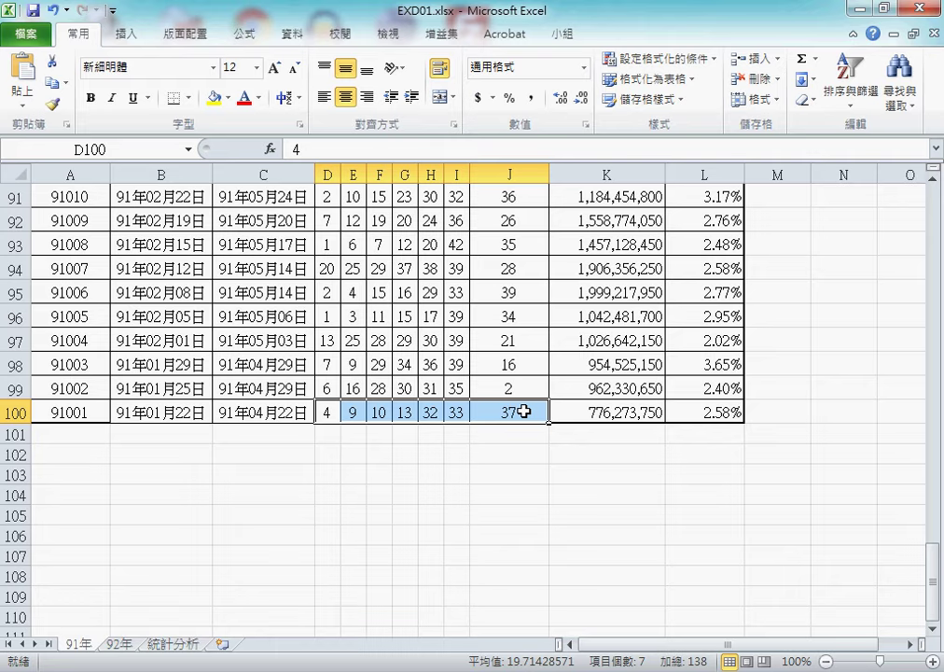
Step: Select B2 under 91年機率 on 統計分析 and launch Insert Function, dismissing the colour-scheme warning
{"action": "left_click", "coordinate": [174, 646]}
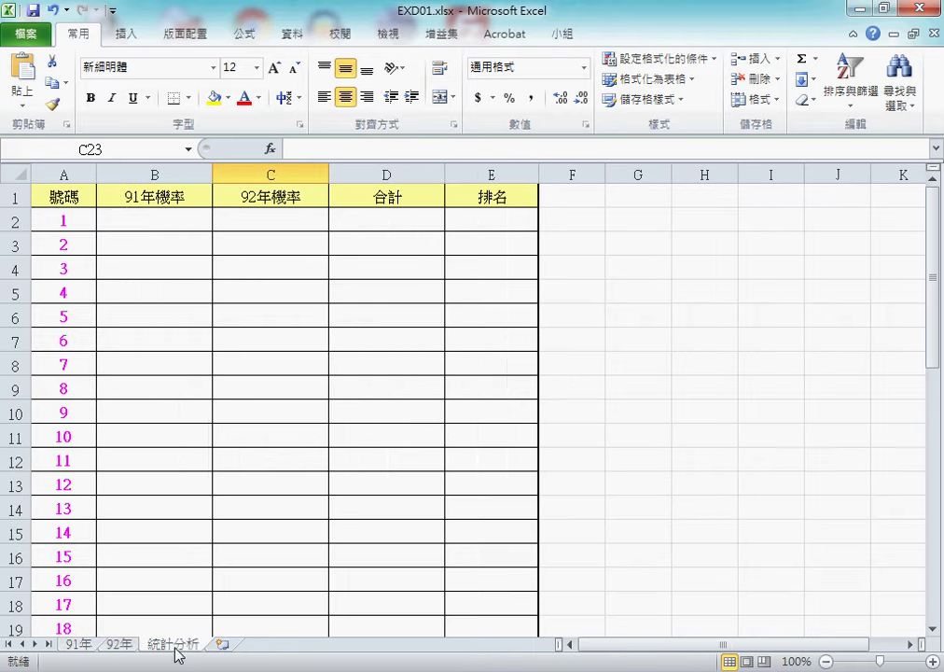
{"action": "left_click", "coordinate": [156, 220]}
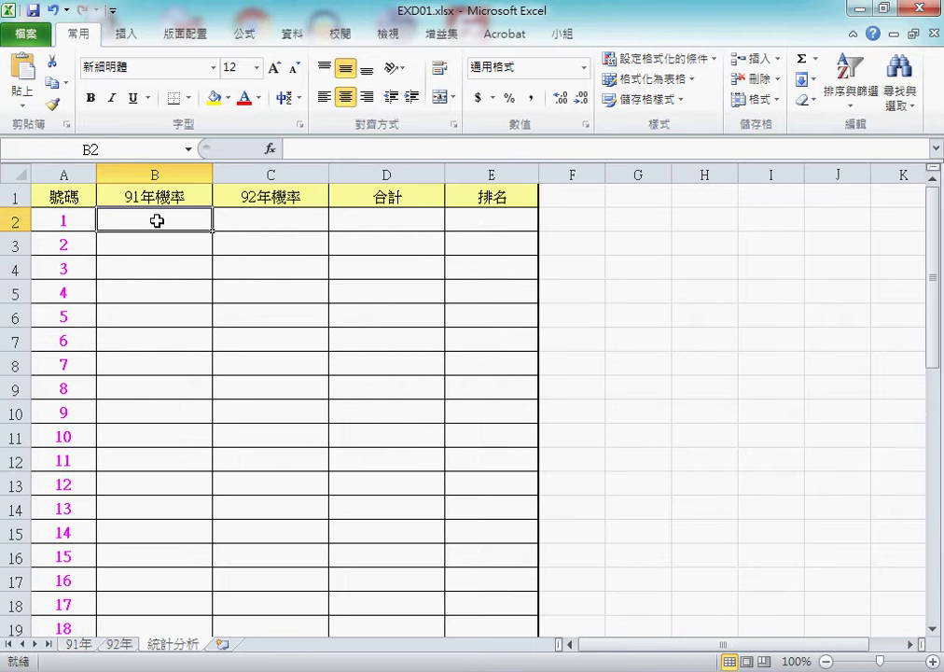
{"action": "left_click", "coordinate": [271, 149]}
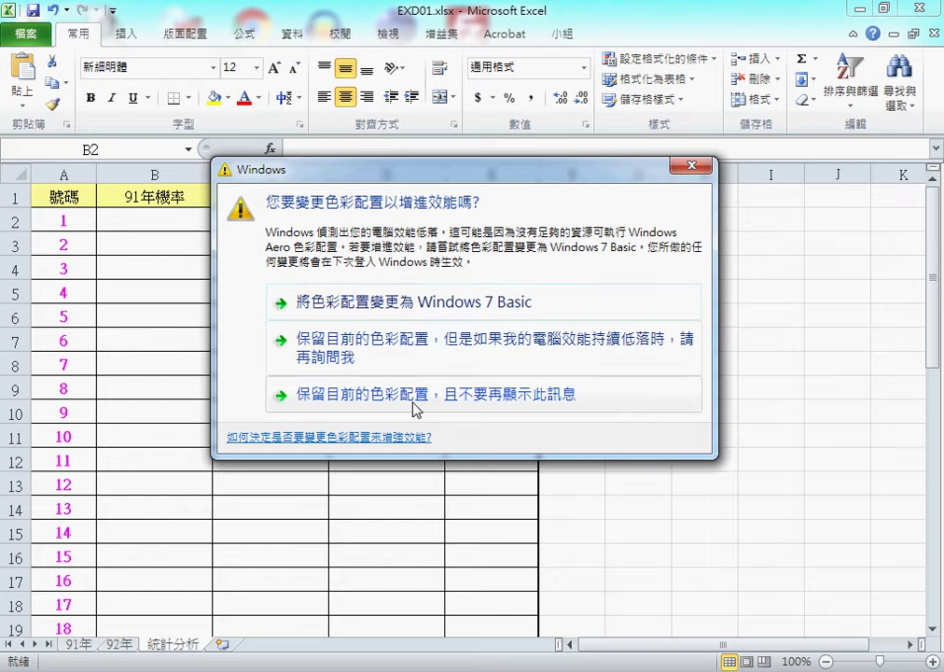
{"action": "left_click", "coordinate": [461, 353]}
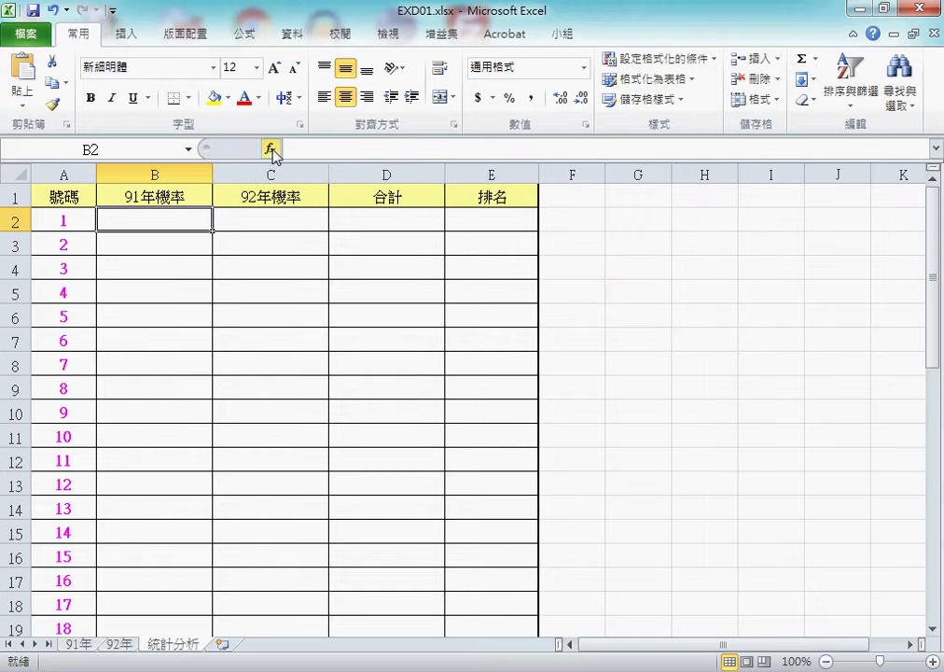
{"action": "left_click", "coordinate": [269, 148]}
{"action": "left_click", "coordinate": [403, 254]}
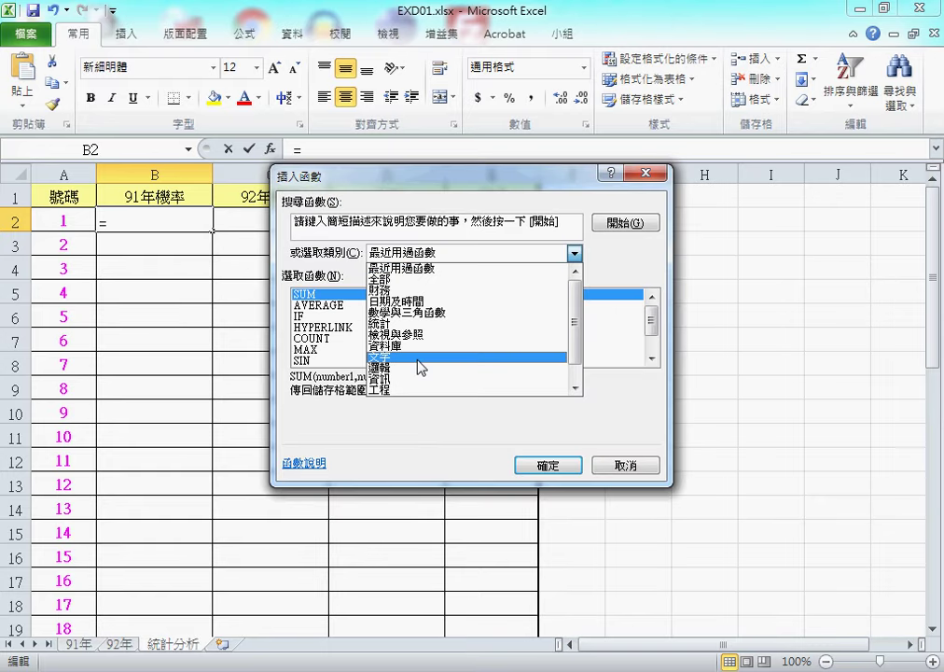
Step: Mark the 類別 dropdown and the 統計 category with red annotations, then clear them
{"action": "left_click_drag", "start_coordinate": [321, 262], "coordinate": [362, 261]}
{"action": "left_click_drag", "start_coordinate": [399, 316], "coordinate": [396, 314]}
{"action": "left_click_drag", "start_coordinate": [300, 248], "coordinate": [326, 334]}
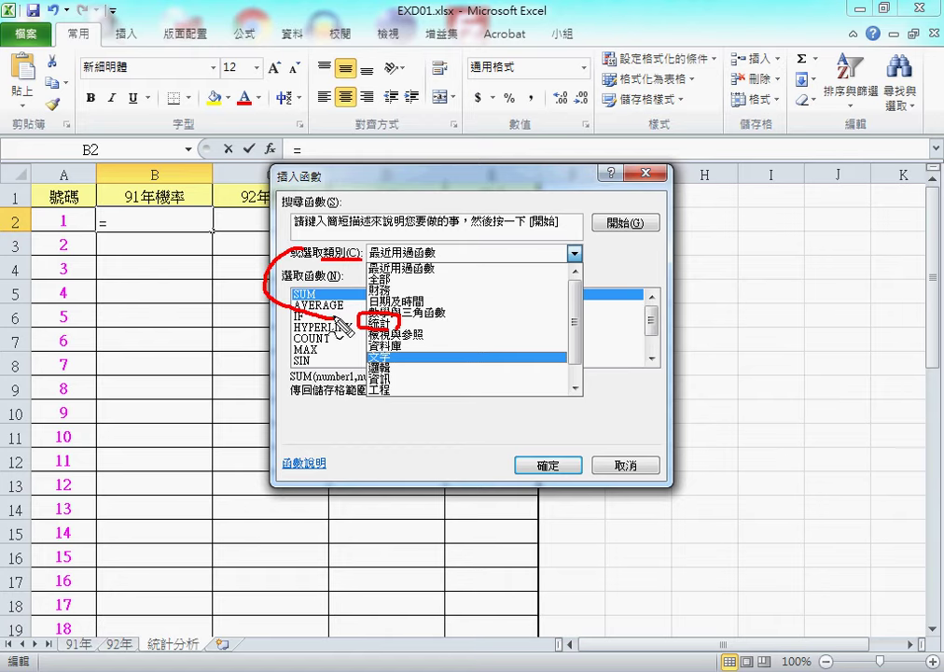
{"action": "key", "text": "Escape"}
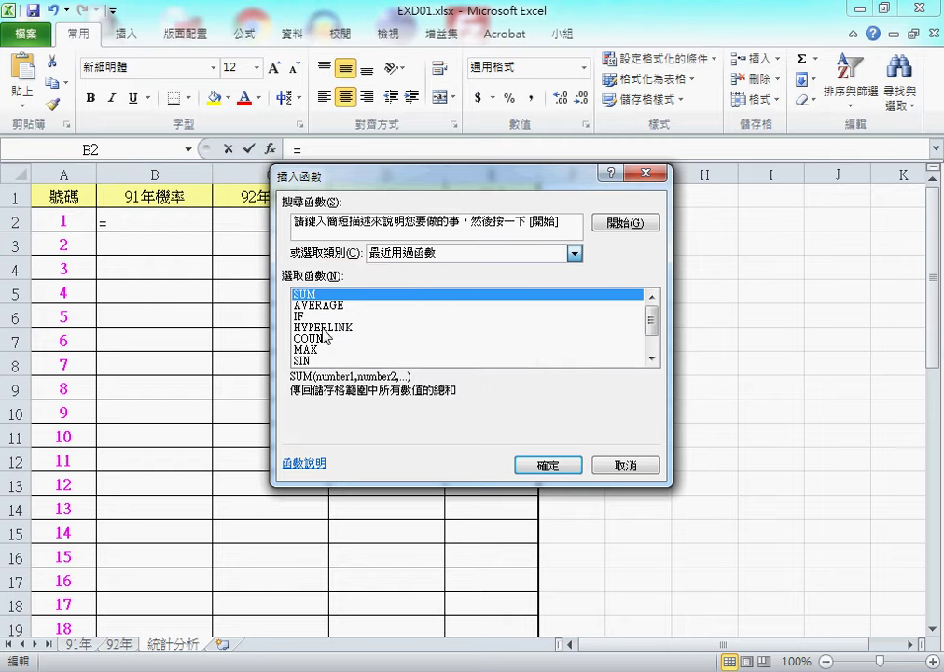
Step: Filter Insert Function to the 統計 category, select COUNTIF and confirm it
{"action": "left_click", "coordinate": [574, 253]}
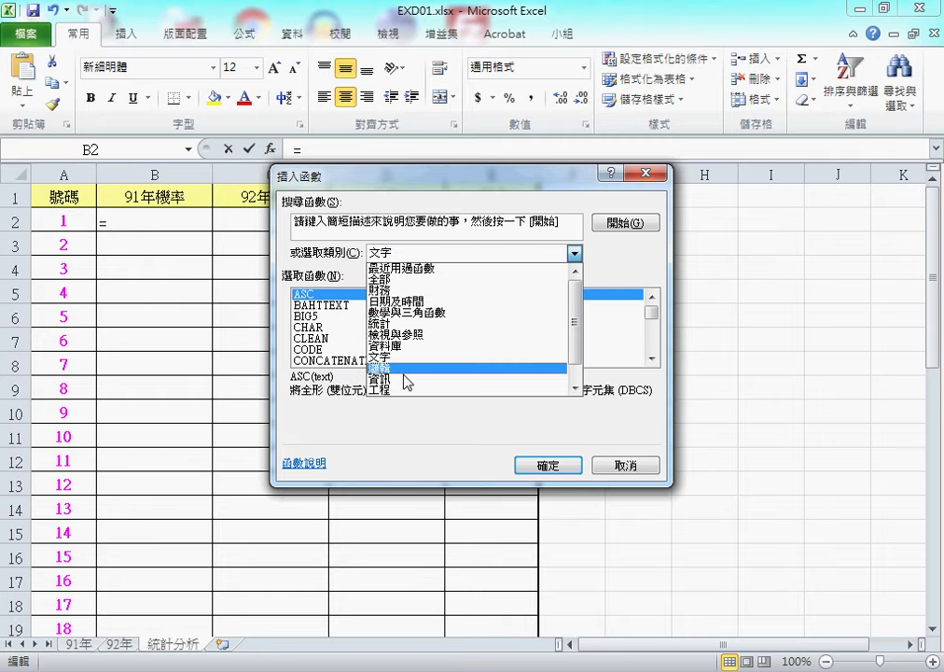
{"action": "left_click", "coordinate": [402, 323]}
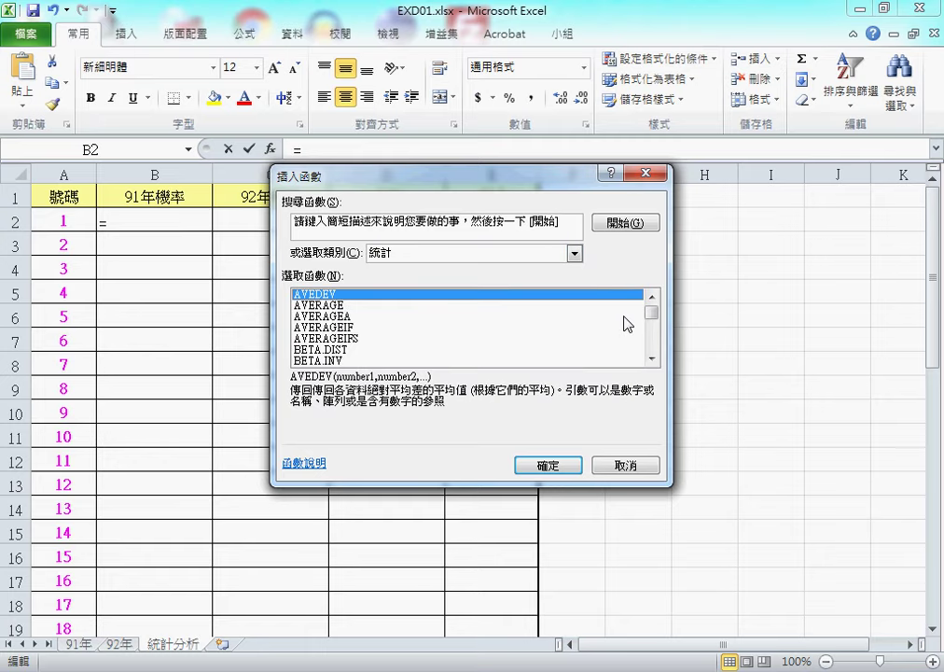
{"action": "mouse_move", "coordinate": [651, 314]}
{"action": "left_mouse_down"}
{"action": "mouse_move", "coordinate": [655, 327]}
{"action": "mouse_move", "coordinate": [653, 317]}
{"action": "left_mouse_up"}
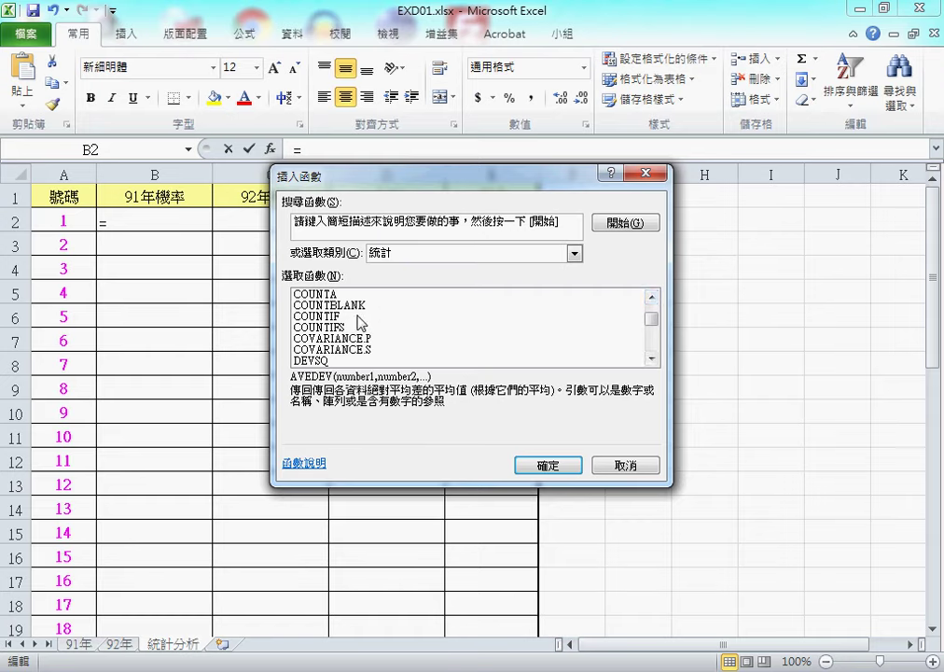
{"action": "left_click", "coordinate": [357, 316]}
{"action": "left_click", "coordinate": [651, 297]}
{"action": "left_click", "coordinate": [651, 297]}
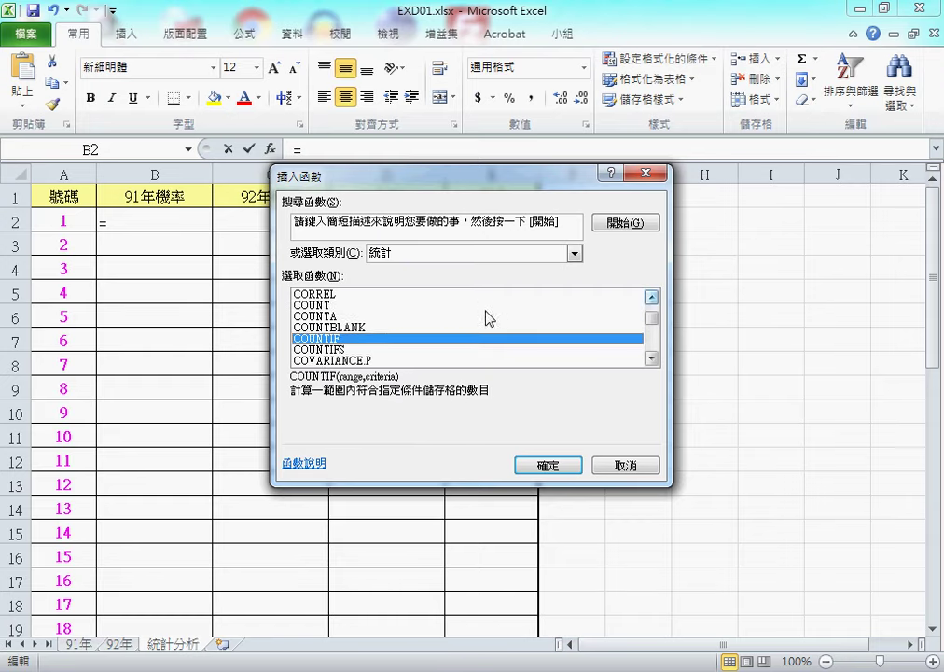
{"action": "left_click", "coordinate": [335, 305]}
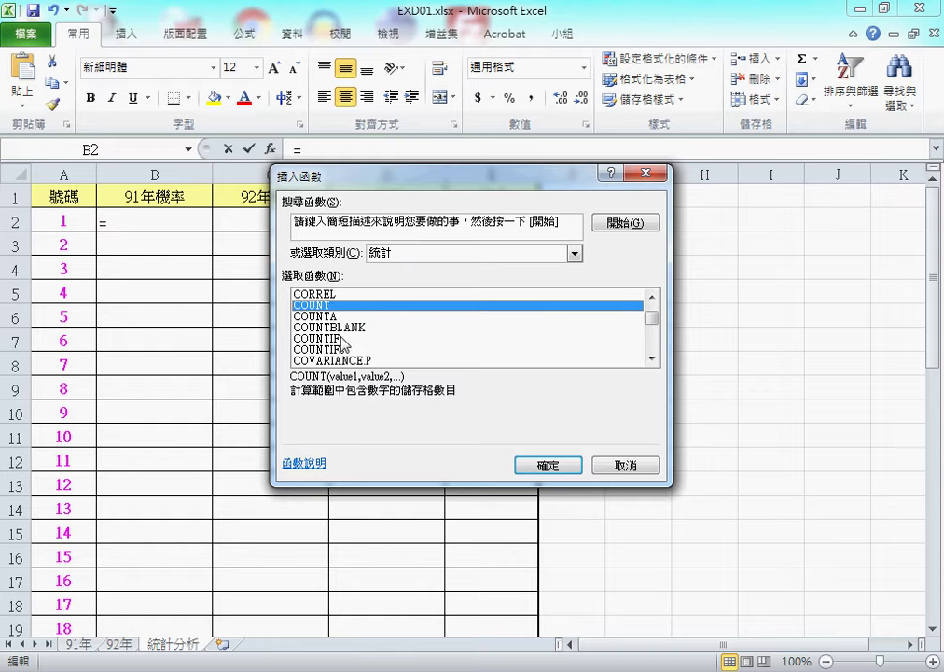
{"action": "left_click", "coordinate": [350, 339]}
{"action": "left_click", "coordinate": [563, 472]}
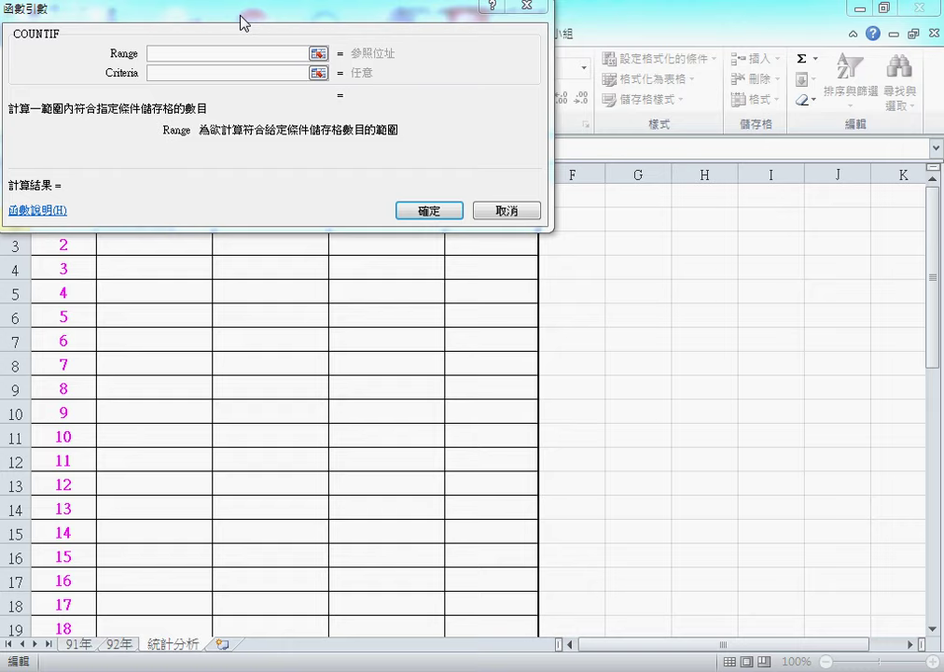
{"action": "left_click_drag", "start_coordinate": [240, 21], "coordinate": [248, 34]}
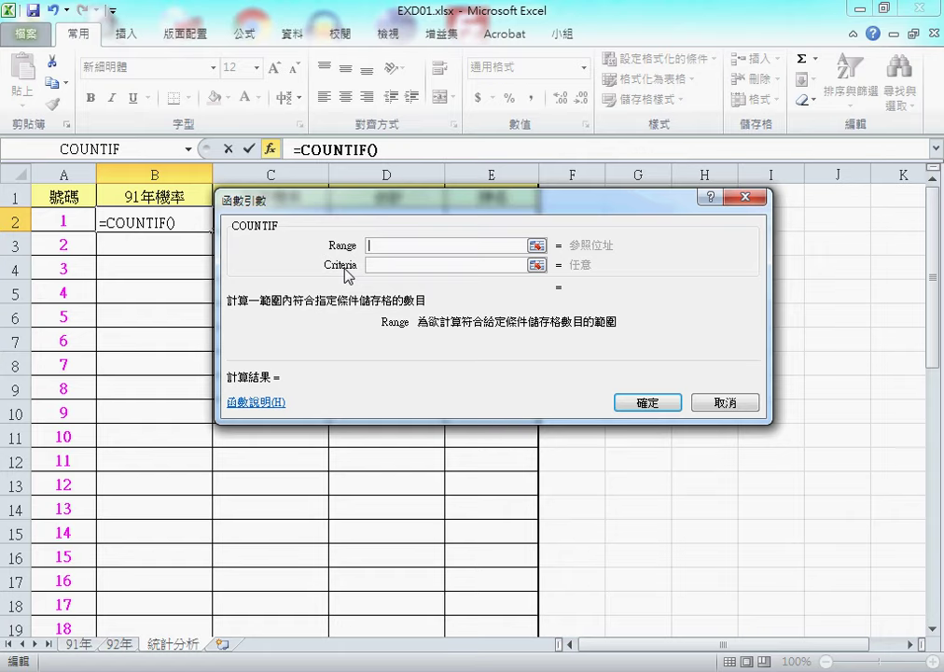
Step: Move the COUNTIF dialog aside and bring up the top rows of the 91年 sheet
{"action": "left_click", "coordinate": [77, 645]}
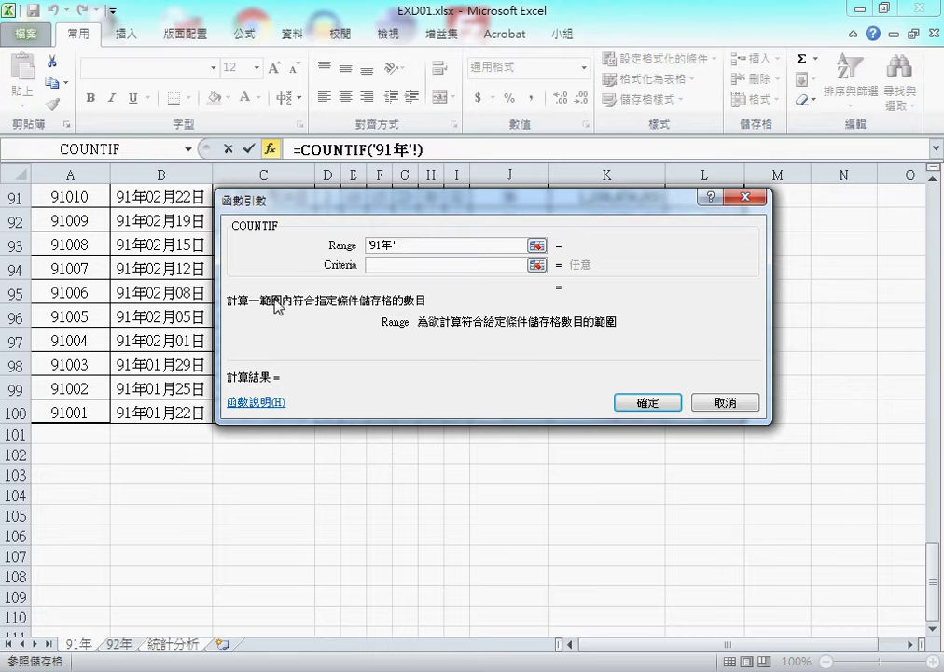
{"action": "left_click_drag", "start_coordinate": [449, 219], "coordinate": [471, 469]}
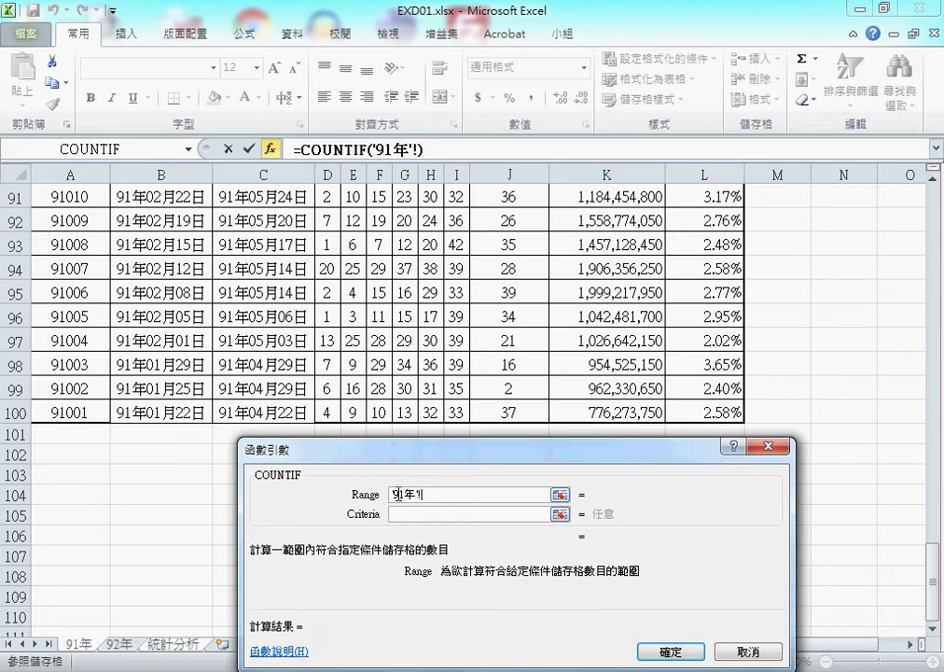
{"action": "scroll", "coordinate": [324, 269], "scroll_direction": "up", "scroll_amount": 3}
{"action": "scroll", "coordinate": [325, 269], "scroll_direction": "up", "scroll_amount": 5}
{"action": "scroll", "coordinate": [324, 269], "scroll_direction": "up", "scroll_amount": 14}
{"action": "scroll", "coordinate": [324, 268], "scroll_direction": "up", "scroll_amount": 7}
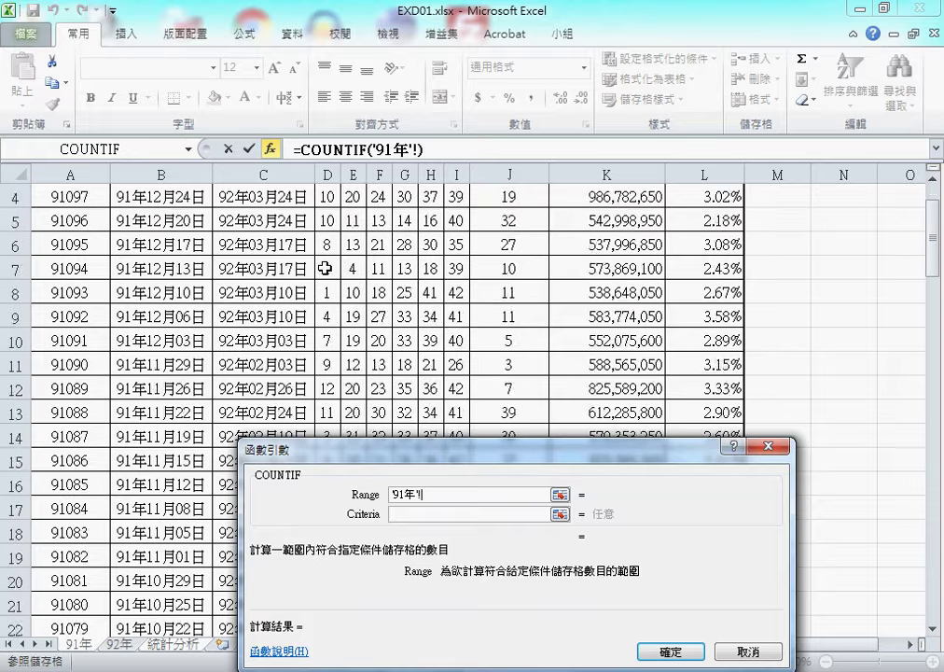
{"action": "scroll", "coordinate": [324, 269], "scroll_direction": "up", "scroll_amount": 1}
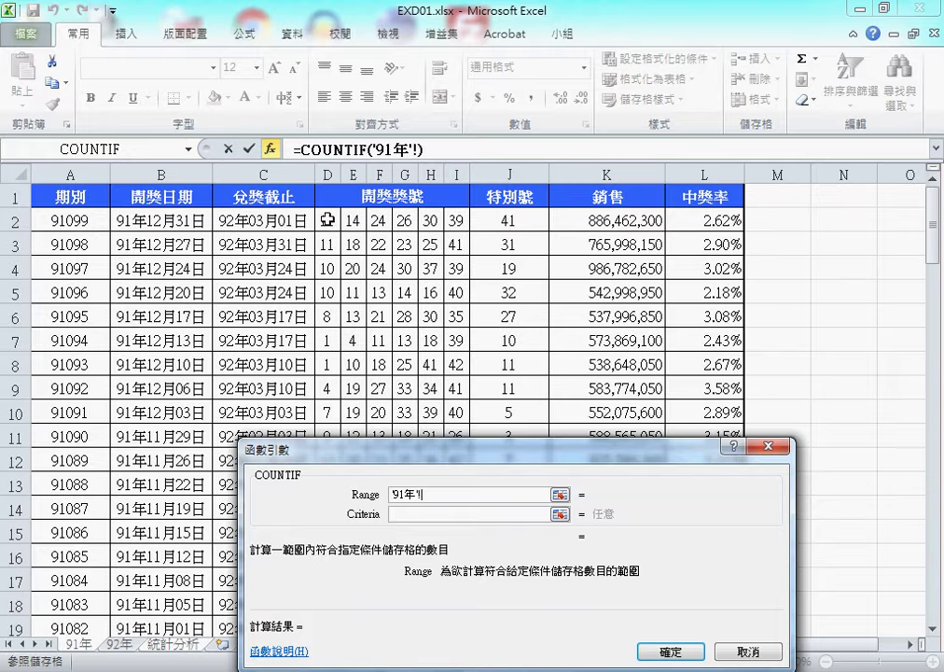
Step: Drag a Range from D2 across to column J, then cancel the unfinished COUNTIF formula
{"action": "left_click", "coordinate": [327, 220]}
{"action": "left_click_drag", "start_coordinate": [405, 243], "coordinate": [514, 280]}
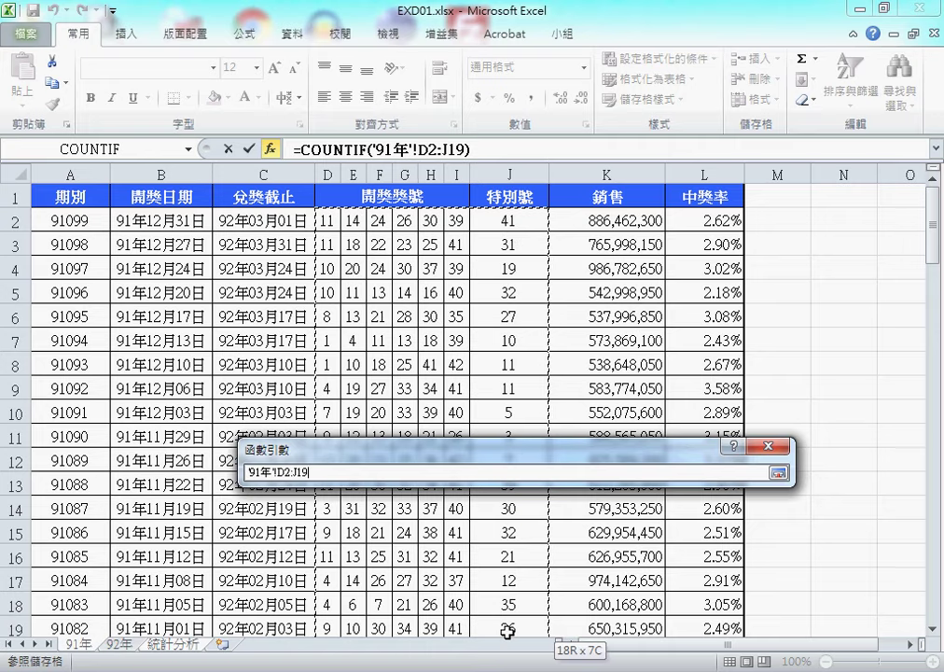
{"action": "mouse_move", "coordinate": [514, 281]}
{"action": "left_mouse_down"}
{"action": "mouse_move", "coordinate": [514, 630]}
{"action": "mouse_move", "coordinate": [532, 602]}
{"action": "mouse_move", "coordinate": [523, 431]}
{"action": "mouse_move", "coordinate": [523, 446]}
{"action": "left_mouse_up"}
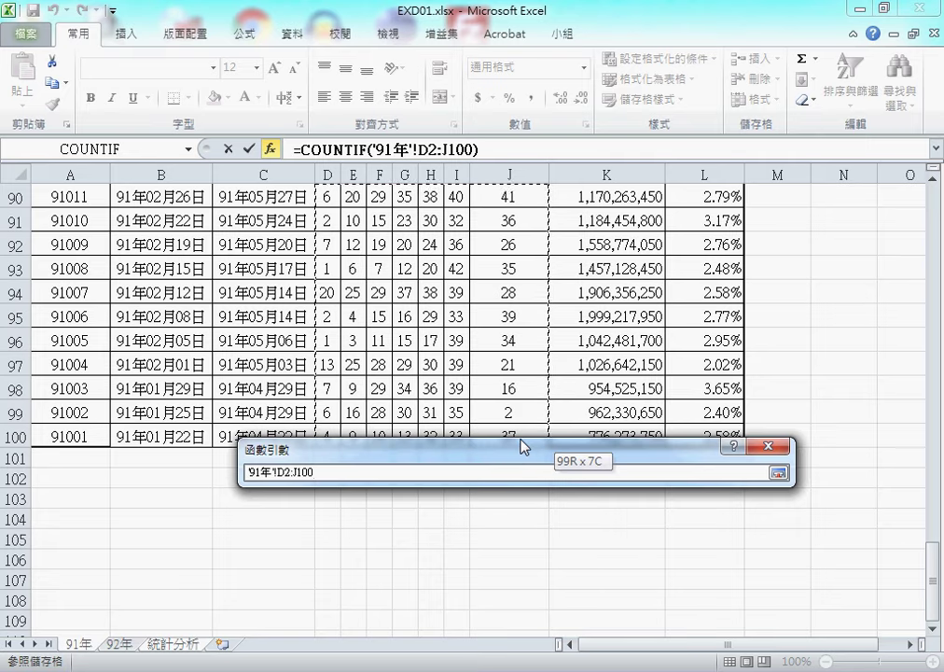
{"action": "mouse_move", "coordinate": [523, 446]}
{"action": "left_mouse_down"}
{"action": "mouse_move", "coordinate": [524, 602]}
{"action": "mouse_move", "coordinate": [527, 400]}
{"action": "mouse_move", "coordinate": [527, 607]}
{"action": "mouse_move", "coordinate": [527, 313]}
{"action": "mouse_move", "coordinate": [522, 458]}
{"action": "mouse_move", "coordinate": [503, 366]}
{"action": "left_mouse_up"}
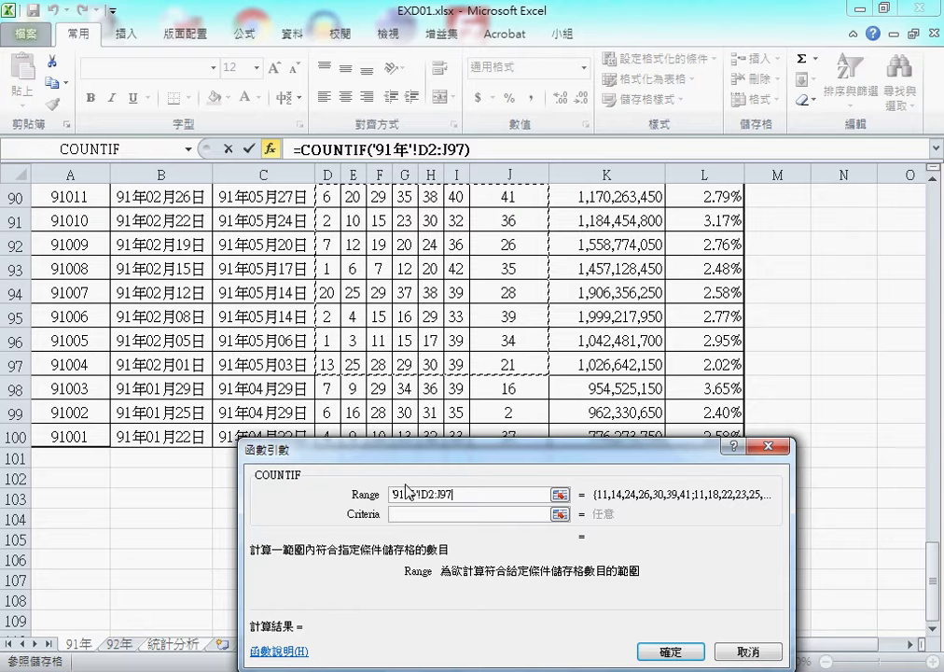
{"action": "left_click", "coordinate": [737, 654]}
Step: Select the 91年 winning numbers from D2 through J100
{"action": "left_click", "coordinate": [81, 645]}
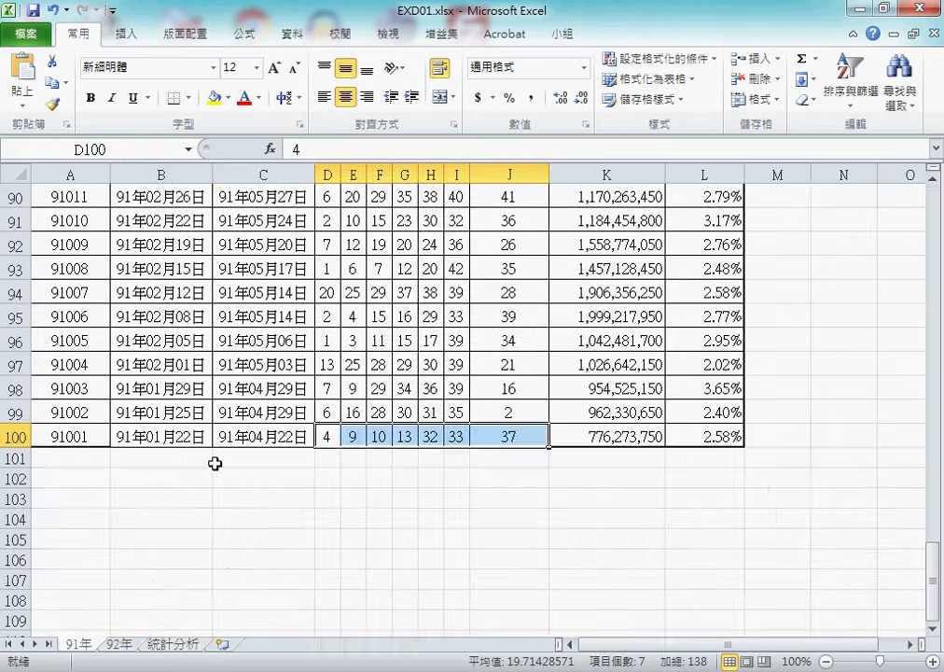
{"action": "scroll", "coordinate": [316, 317], "scroll_direction": "up", "scroll_amount": 5}
{"action": "scroll", "coordinate": [320, 317], "scroll_direction": "up", "scroll_amount": 8}
{"action": "scroll", "coordinate": [324, 318], "scroll_direction": "up", "scroll_amount": 13}
{"action": "scroll", "coordinate": [324, 319], "scroll_direction": "up", "scroll_amount": 4}
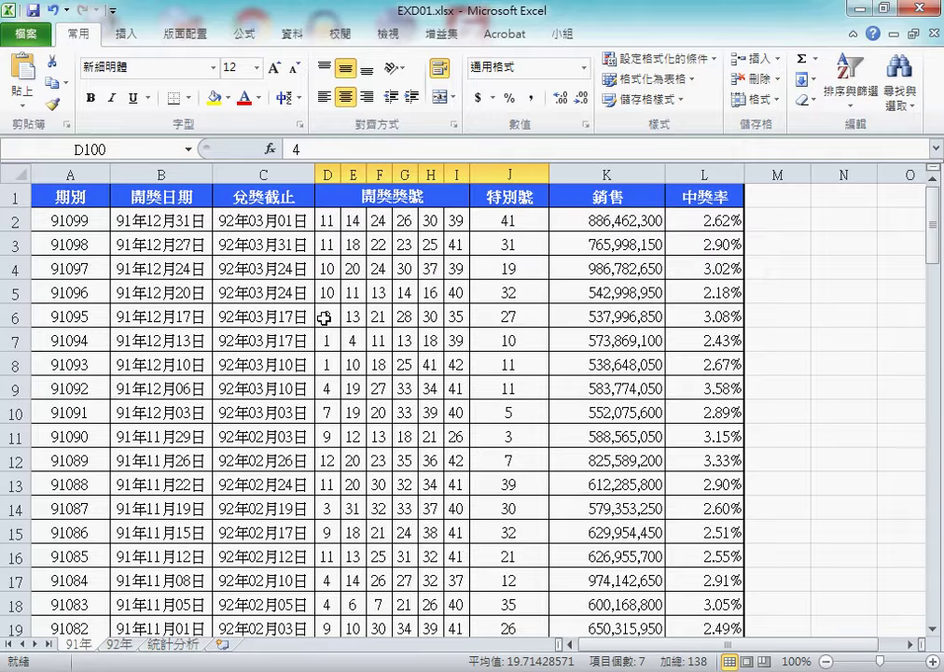
{"action": "left_click", "coordinate": [329, 221]}
{"action": "scroll", "coordinate": [449, 415], "scroll_direction": "down", "scroll_amount": 4}
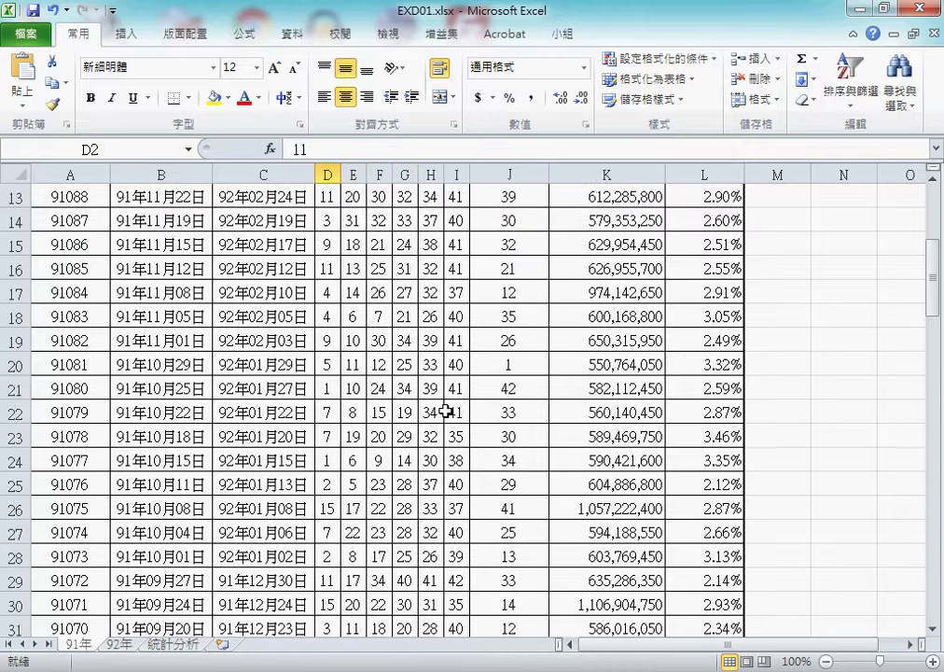
{"action": "scroll", "coordinate": [488, 480], "scroll_direction": "down", "scroll_amount": 8}
{"action": "scroll", "coordinate": [502, 548], "scroll_direction": "down", "scroll_amount": 5}
{"action": "scroll", "coordinate": [501, 494], "scroll_direction": "down", "scroll_amount": 11}
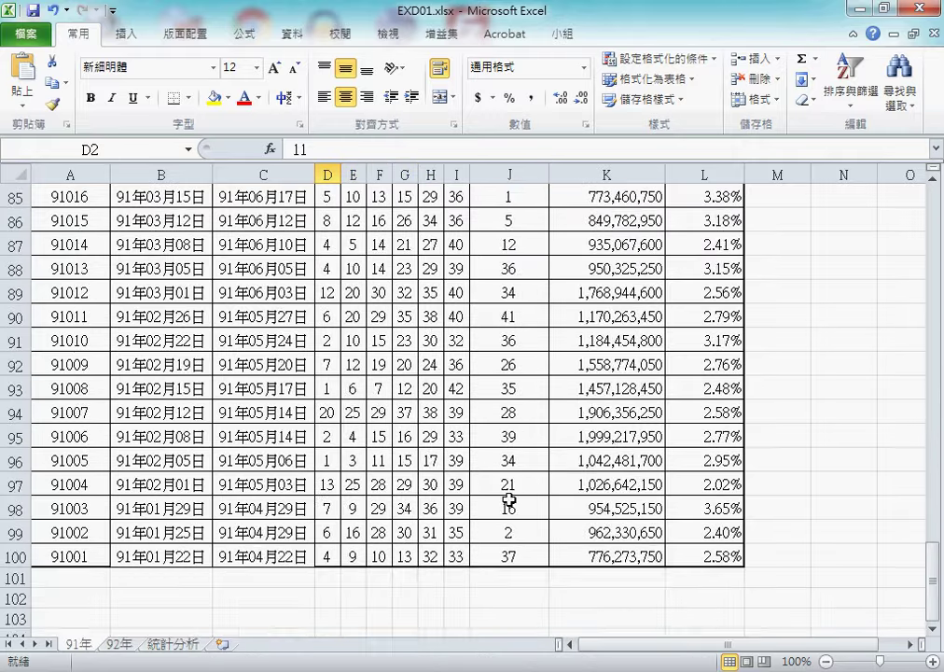
{"action": "left_click", "coordinate": [522, 563], "text": "shift"}
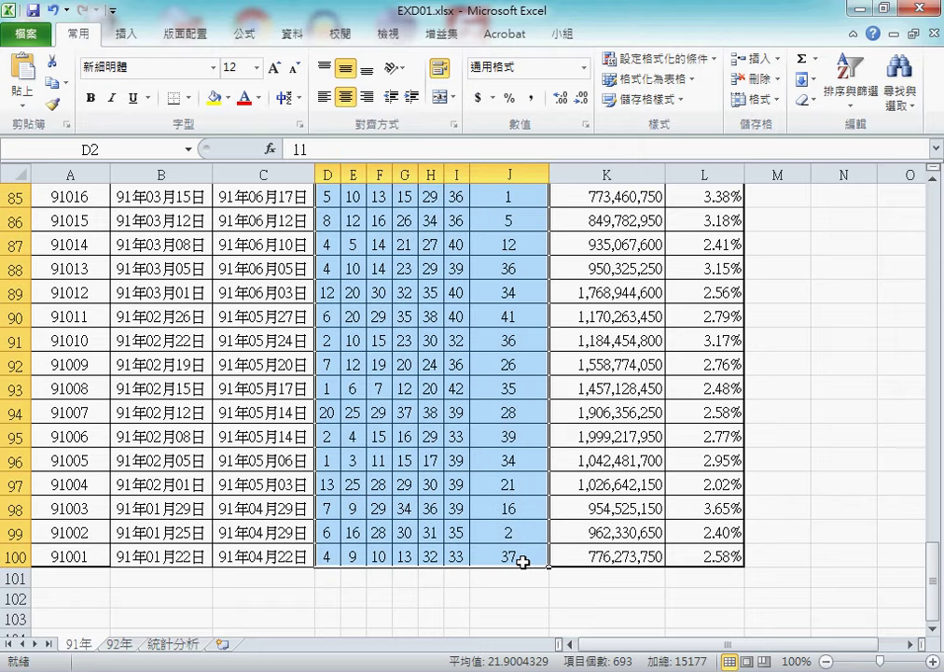
Step: Name the selected range 開獎91 in the Name Box
{"action": "left_click", "coordinate": [126, 152]}
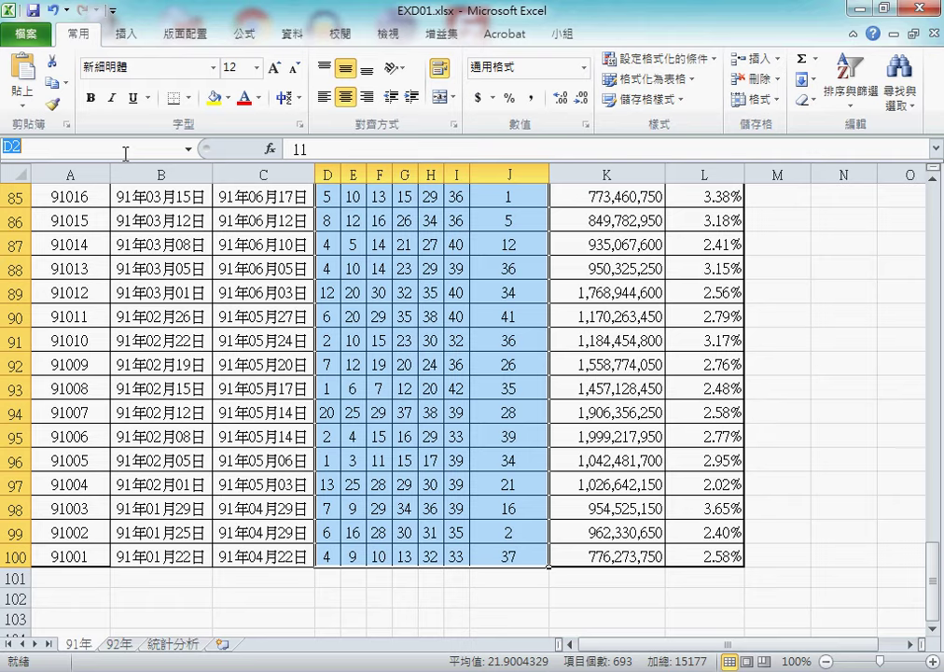
{"action": "type", "text": "開"}
{"action": "type", "text": "ㄐㄧㄤ獎"}
{"action": "key", "text": "Return"}
{"action": "type", "text": "91"}
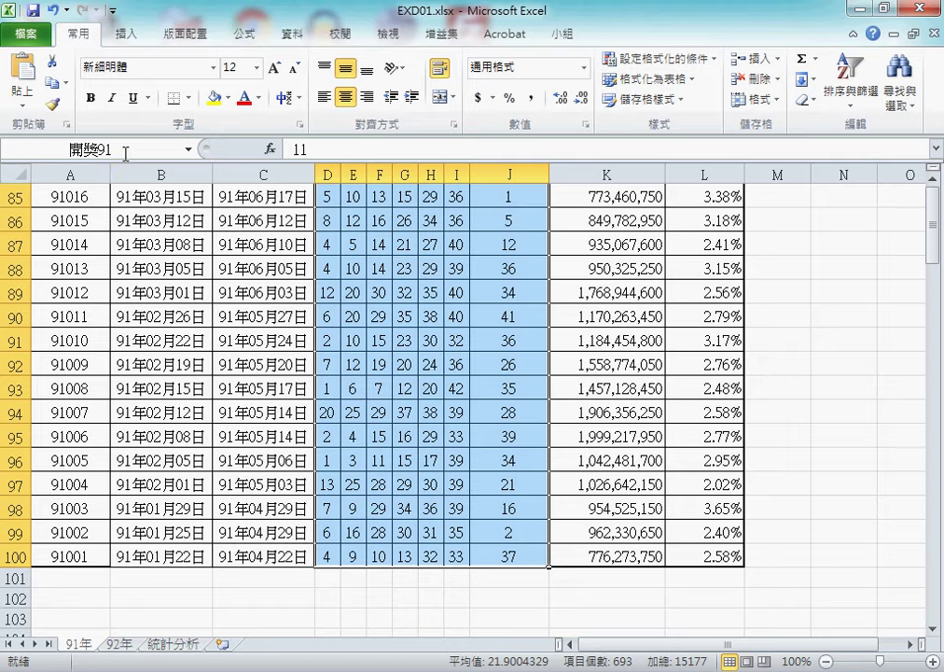
{"action": "key", "text": "Return"}
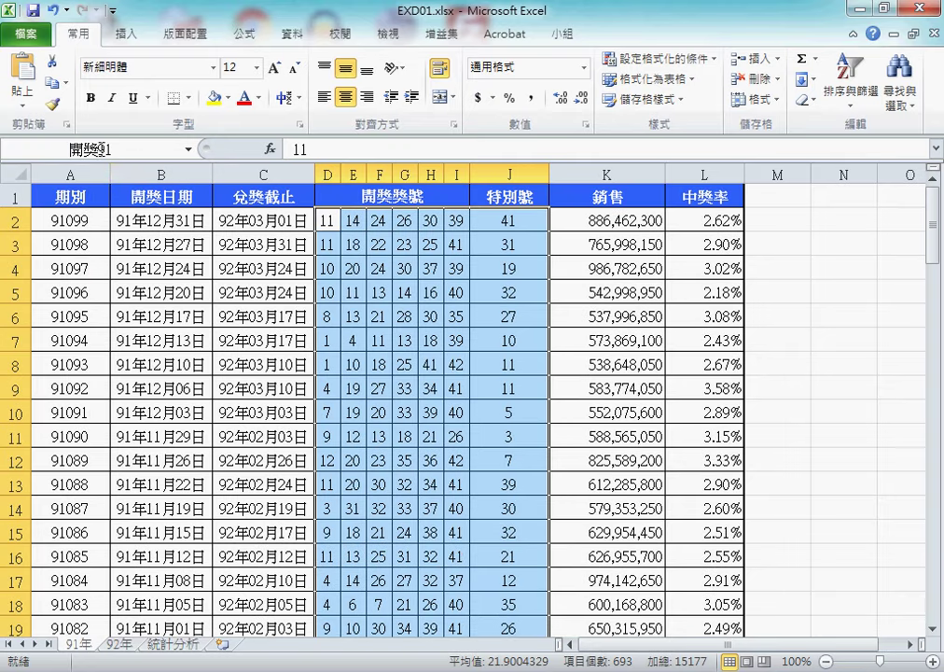
{"action": "left_click", "coordinate": [58, 149]}
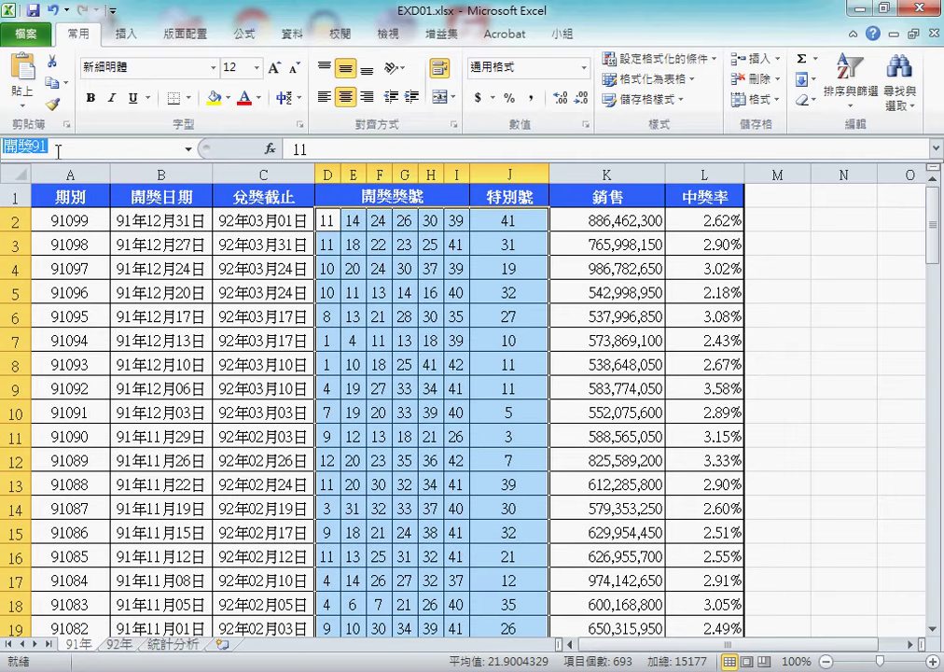
Step: Select the 92年 sheet's winning numbers from D2 through J105
{"action": "left_click", "coordinate": [120, 643]}
{"action": "left_click", "coordinate": [327, 217]}
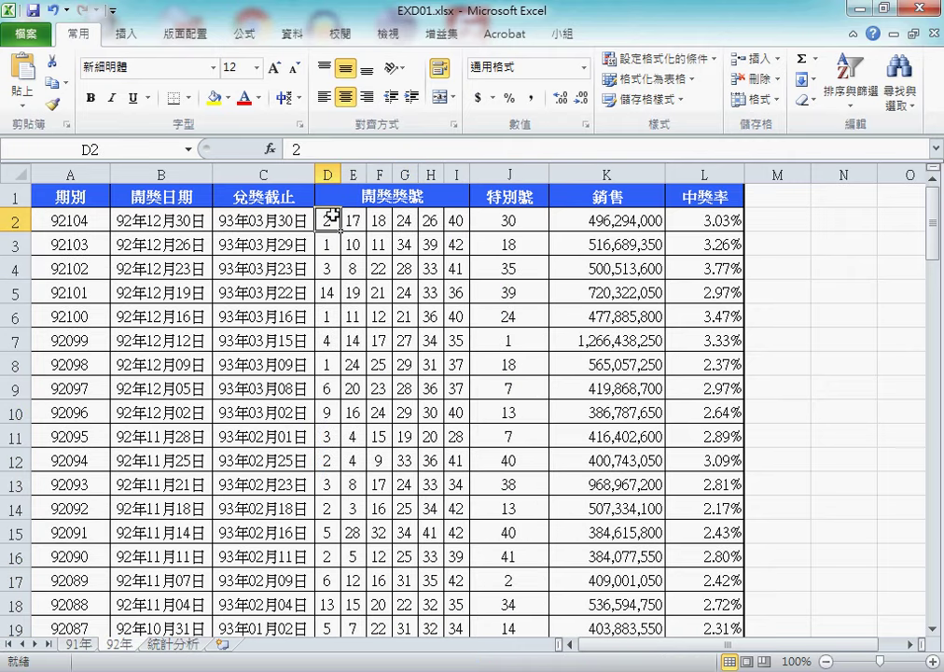
{"action": "scroll", "coordinate": [460, 375], "scroll_direction": "down", "scroll_amount": 8}
{"action": "scroll", "coordinate": [459, 434], "scroll_direction": "down", "scroll_amount": 5}
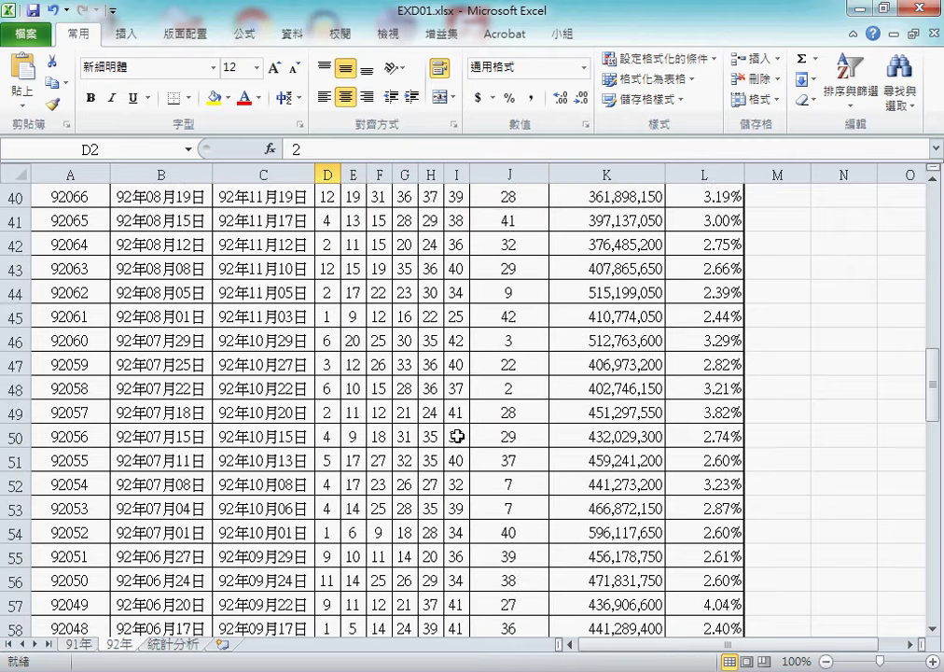
{"action": "scroll", "coordinate": [458, 435], "scroll_direction": "down", "scroll_amount": 14}
{"action": "scroll", "coordinate": [458, 436], "scroll_direction": "down", "scroll_amount": 5}
{"action": "scroll", "coordinate": [457, 434], "scroll_direction": "down", "scroll_amount": 1}
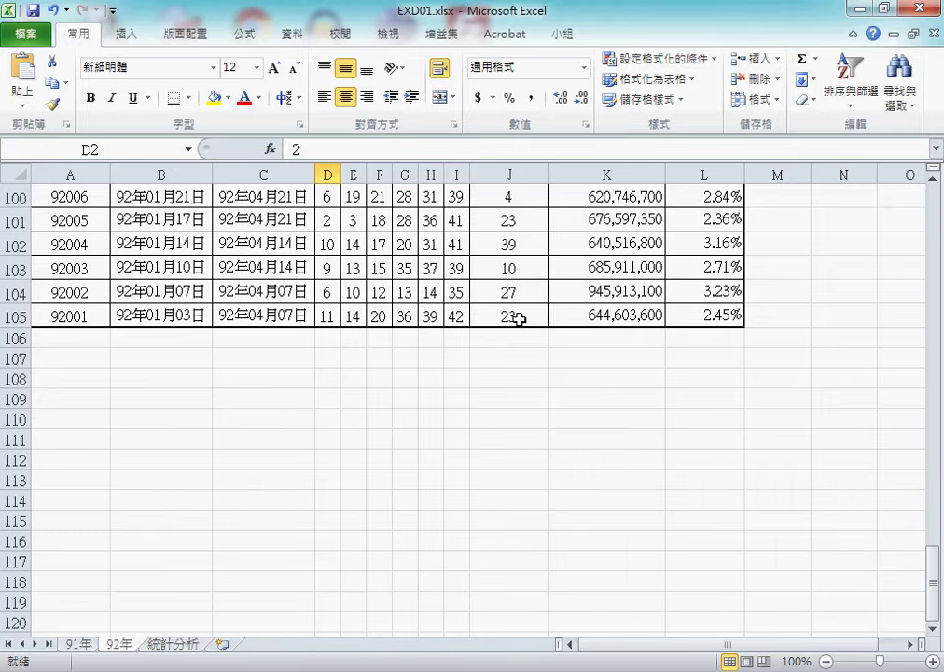
{"action": "left_click", "coordinate": [518, 319], "text": "shift"}
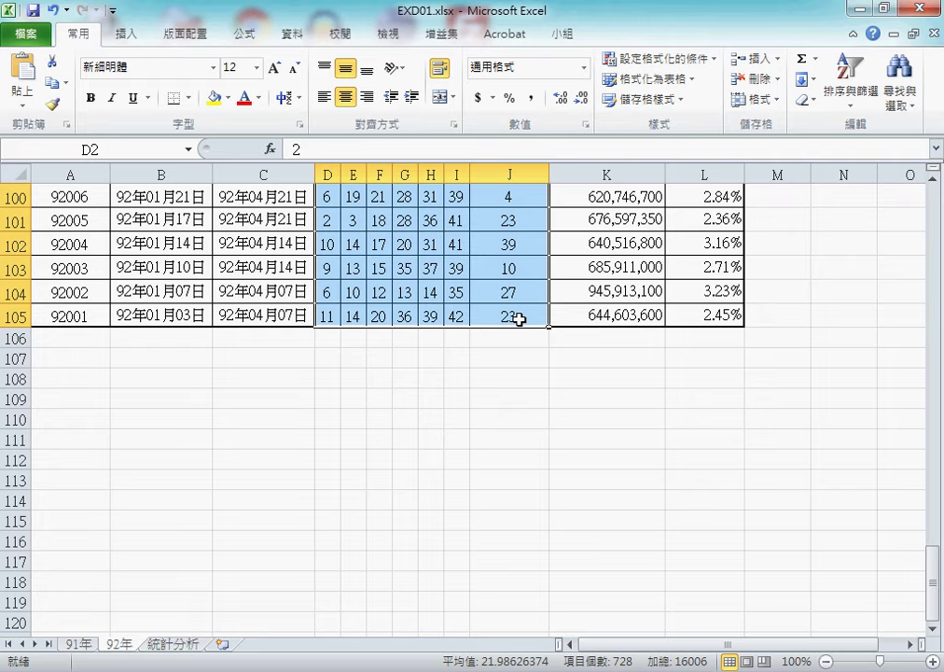
Step: Name the selected range 開獎92 in the Name Box
{"action": "left_click", "coordinate": [109, 148]}
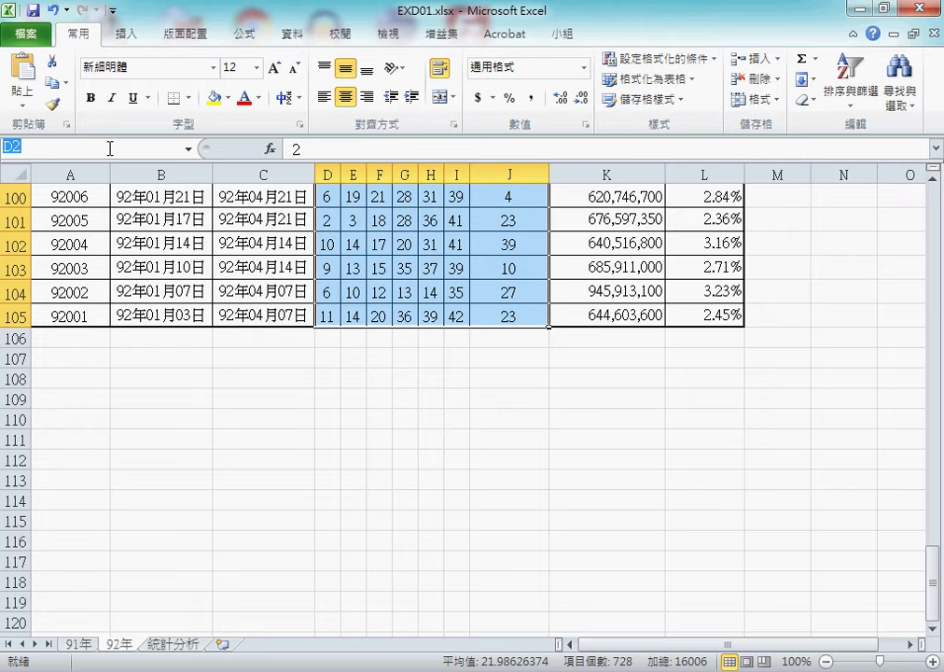
{"action": "type", "text": "開獎91"}
{"action": "key", "text": "BackSpace"}
{"action": "type", "text": "2"}
{"action": "key", "text": "Return"}
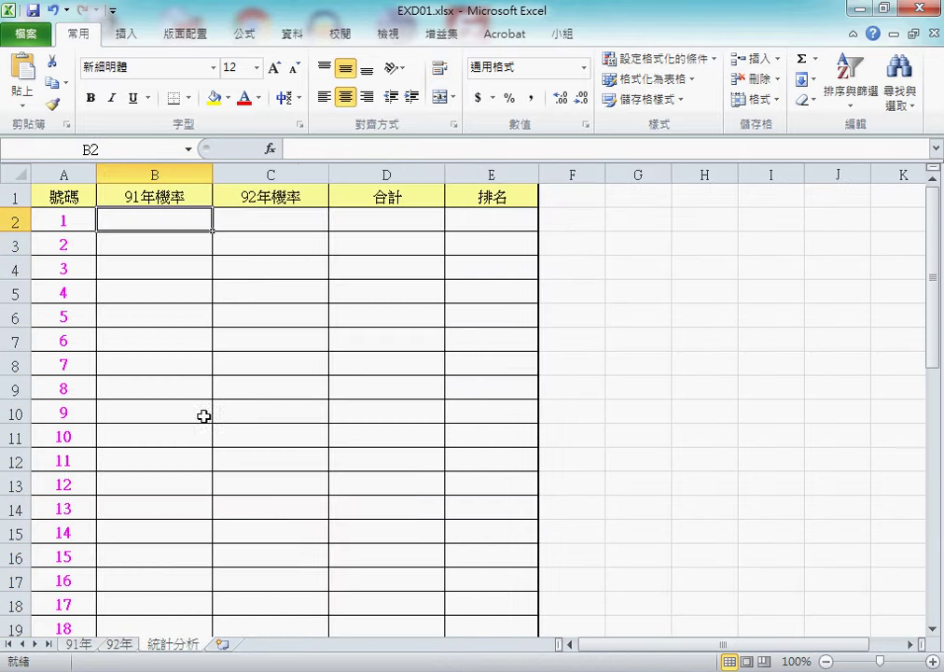
Step: Pick COUNTIF from Insert Function for cell B2 on the 統計分析 sheet
{"action": "left_click", "coordinate": [173, 644]}
{"action": "left_click", "coordinate": [270, 149]}
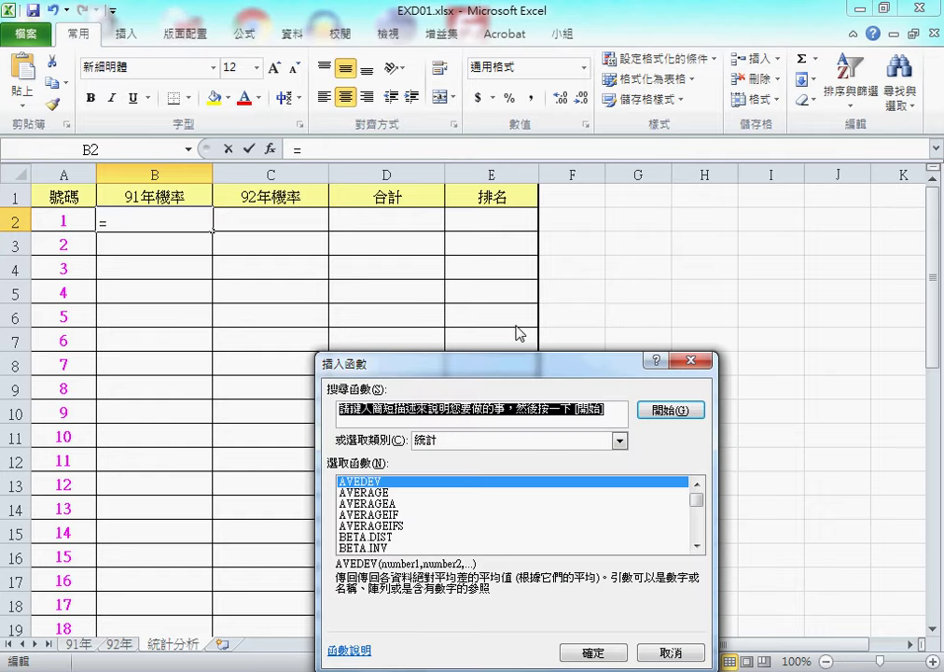
{"action": "left_click_drag", "start_coordinate": [517, 368], "coordinate": [506, 143]}
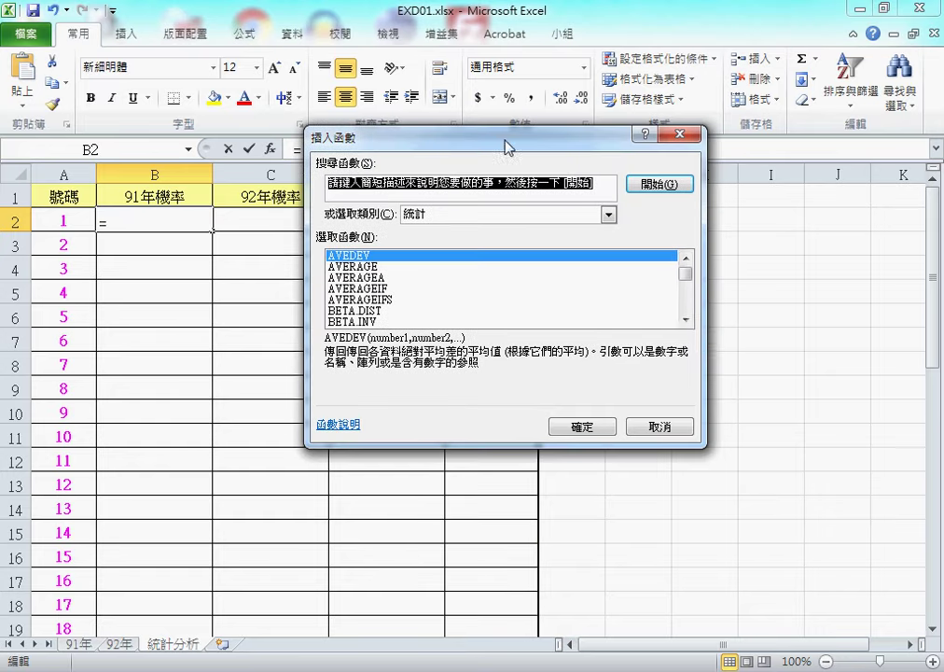
{"action": "left_click", "coordinate": [686, 320]}
{"action": "left_click", "coordinate": [686, 320]}
{"action": "left_click", "coordinate": [686, 320]}
{"action": "left_click", "coordinate": [686, 320]}
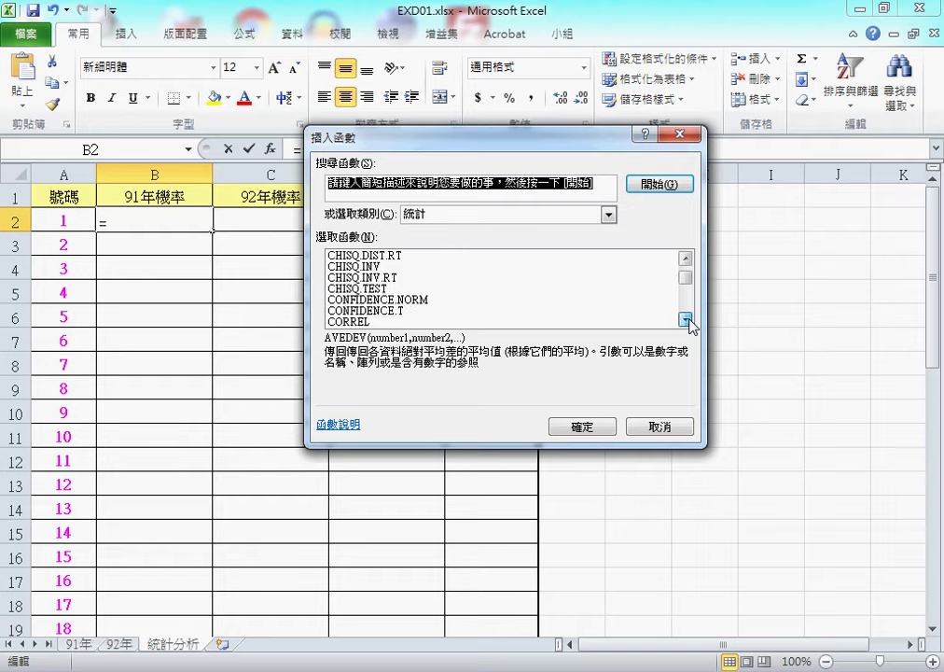
{"action": "left_click", "coordinate": [686, 320]}
{"action": "left_click", "coordinate": [685, 320]}
{"action": "left_click", "coordinate": [686, 320]}
{"action": "left_click", "coordinate": [686, 320]}
{"action": "left_click", "coordinate": [387, 321]}
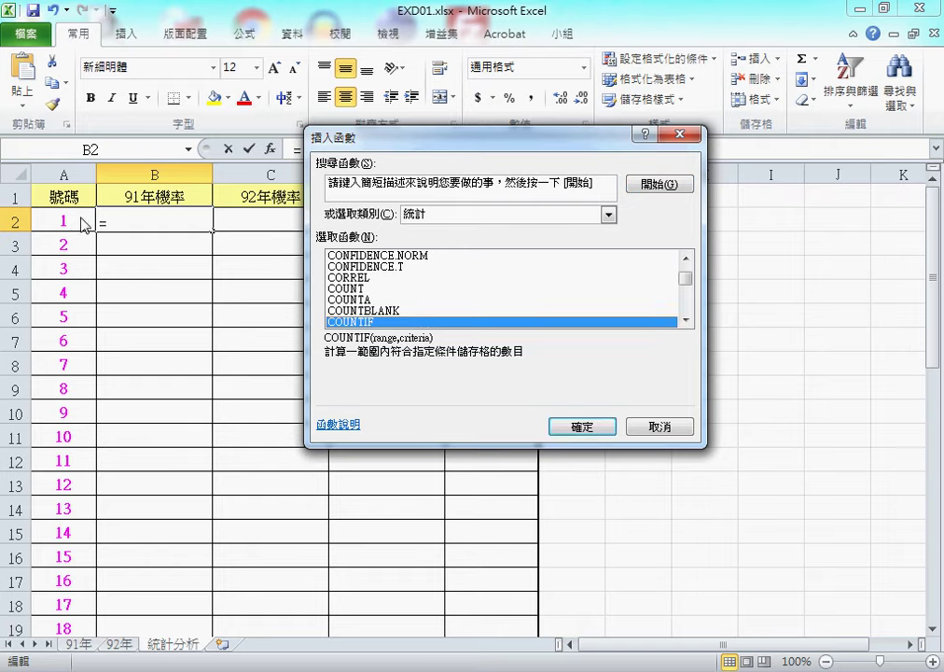
{"action": "left_click", "coordinate": [597, 430]}
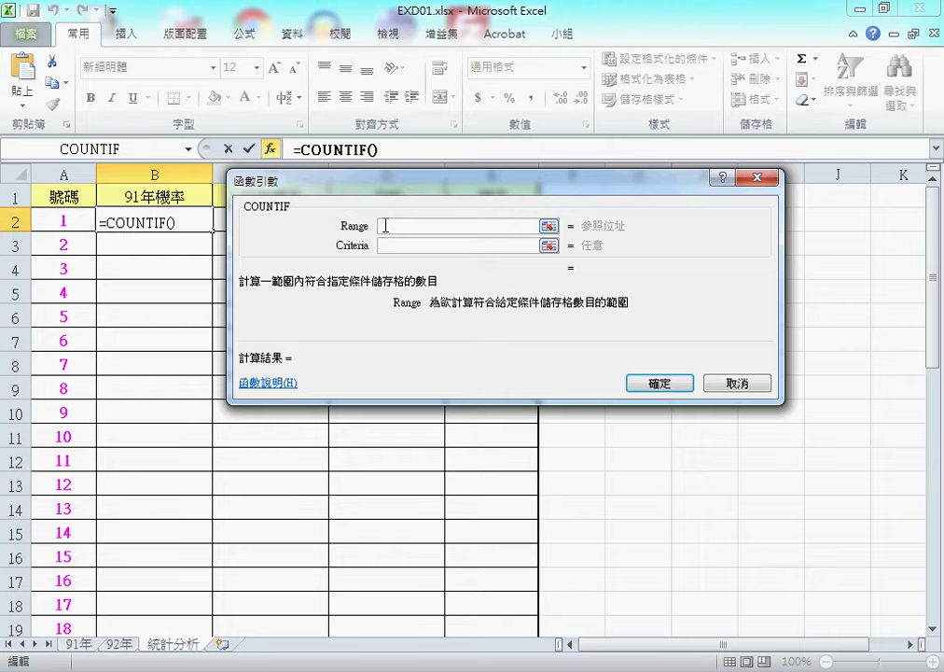
Step: Set COUNTIF's Range to 開獎91 via F3 and Criteria to A2, giving 17
{"action": "key", "text": "F3"}
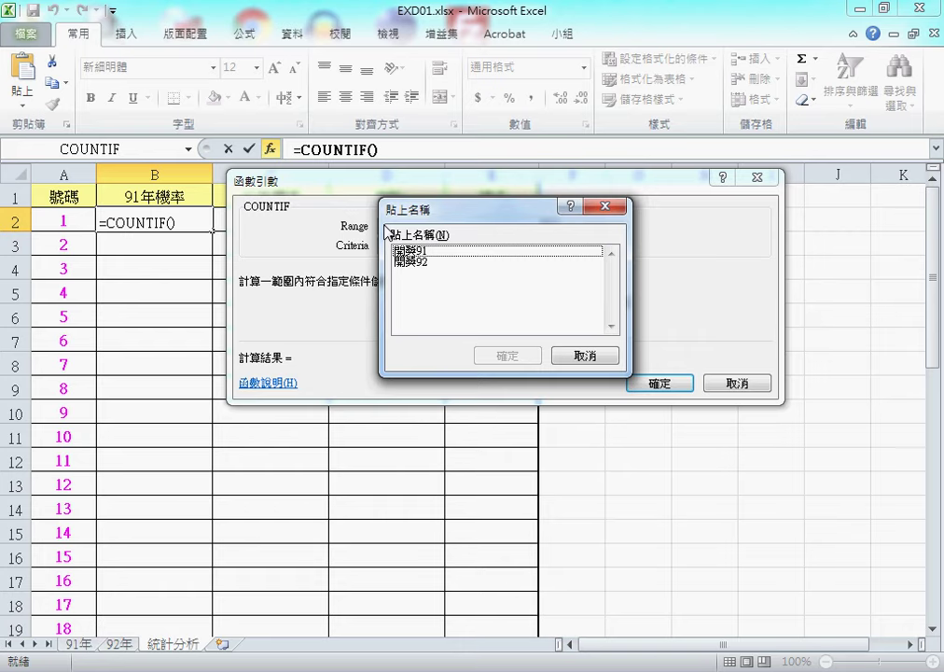
{"action": "left_click", "coordinate": [422, 251]}
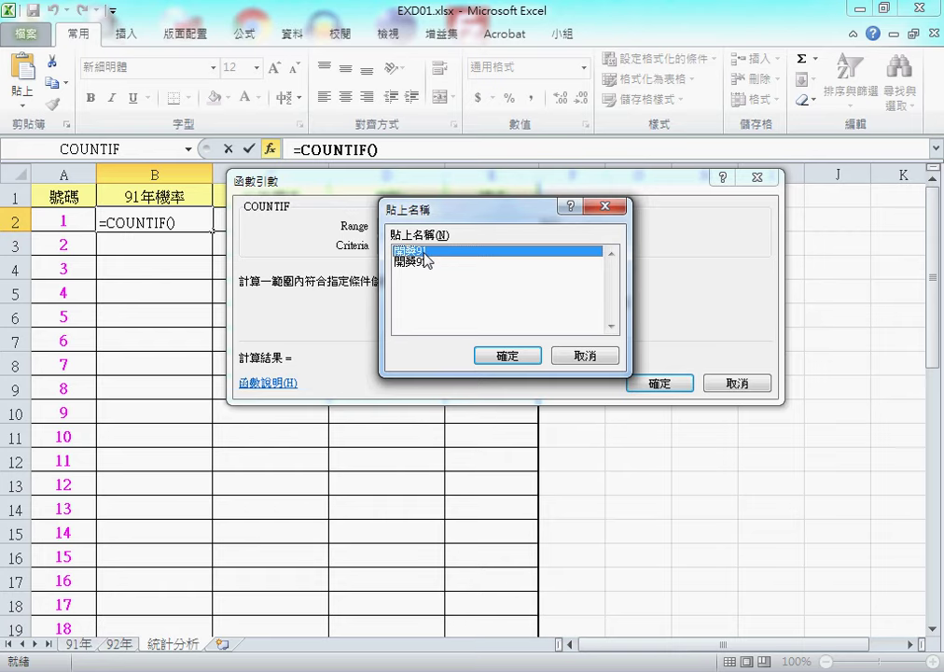
{"action": "left_click", "coordinate": [507, 356]}
{"action": "left_click", "coordinate": [404, 246]}
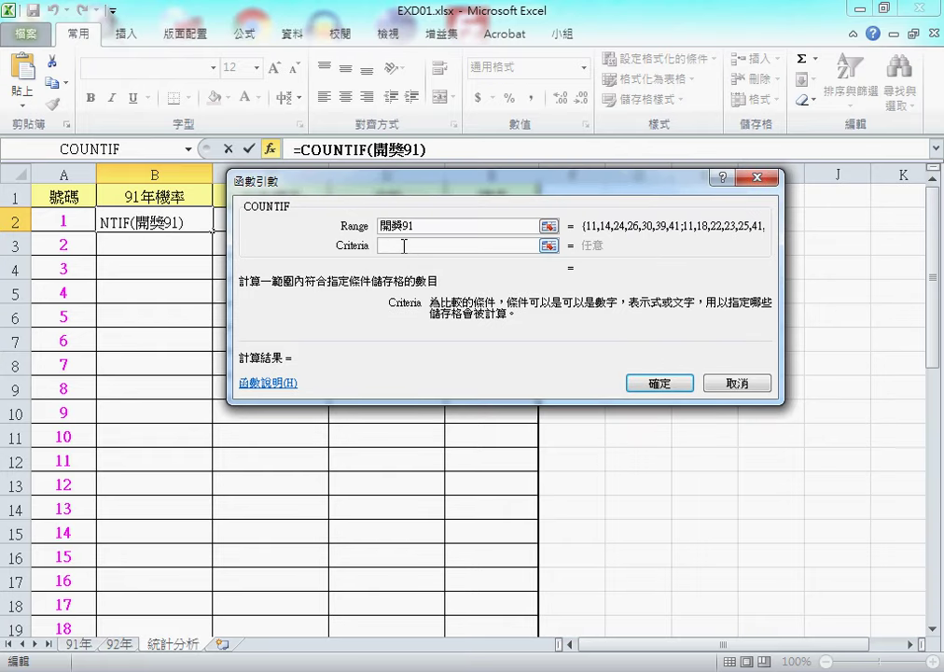
{"action": "left_click", "coordinate": [65, 222]}
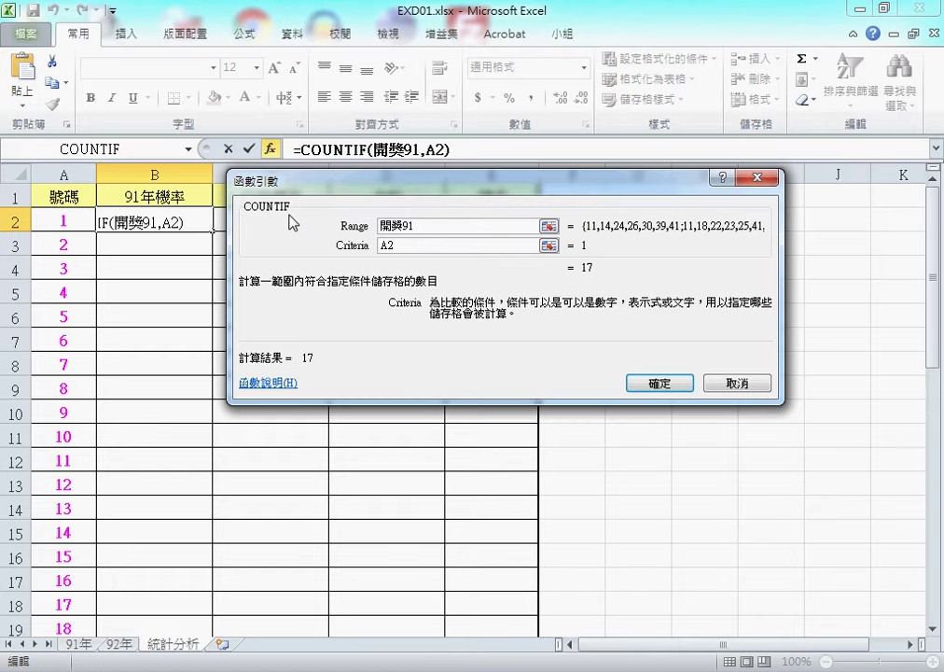
{"action": "left_click", "coordinate": [658, 383]}
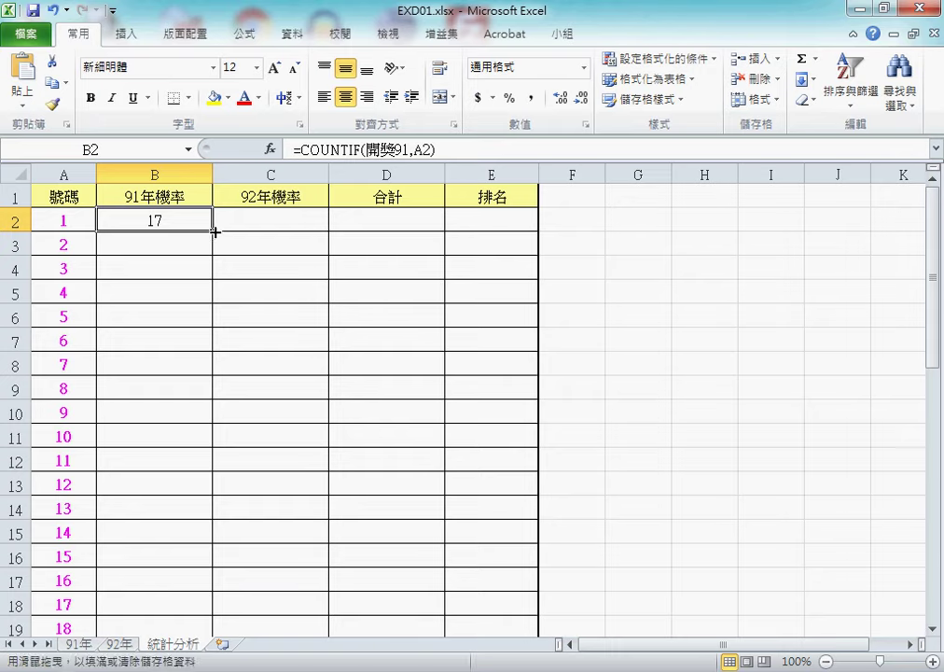
Step: Fill the COUNTIF formula down B2:B43 for numbers 1–42, then reopen B2's formula for editing
{"action": "double_click", "coordinate": [213, 234]}
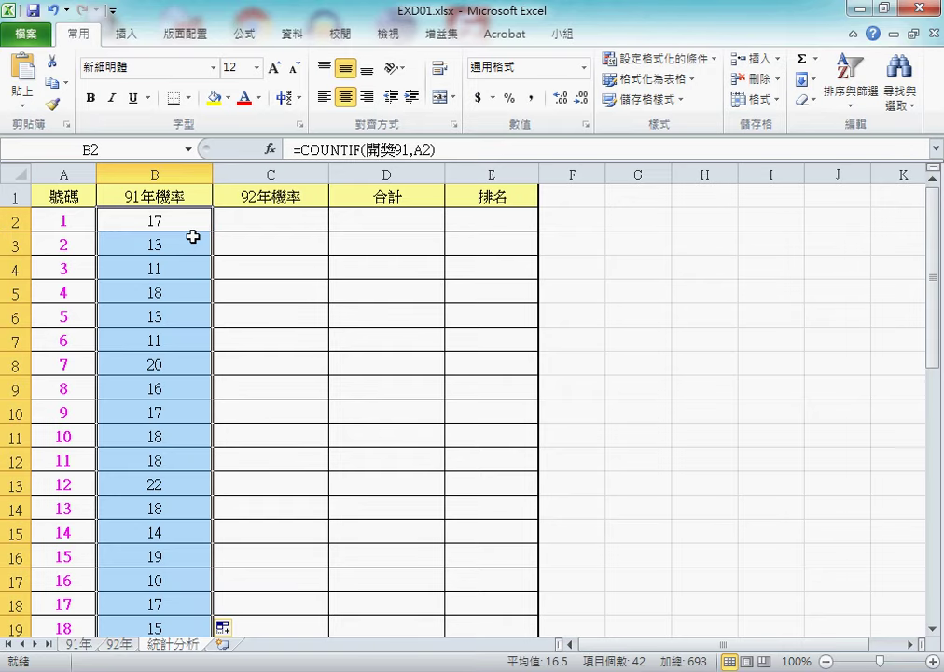
{"action": "scroll", "coordinate": [170, 416], "scroll_direction": "down", "scroll_amount": 1}
{"action": "scroll", "coordinate": [168, 420], "scroll_direction": "down", "scroll_amount": 4}
{"action": "scroll", "coordinate": [168, 420], "scroll_direction": "down", "scroll_amount": 1}
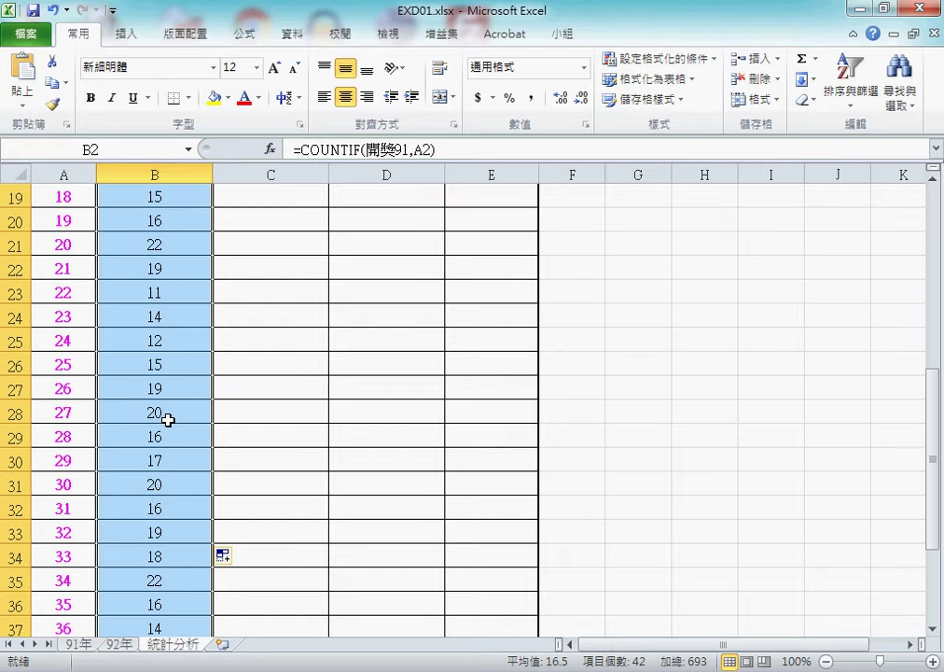
{"action": "scroll", "coordinate": [168, 420], "scroll_direction": "down", "scroll_amount": 4}
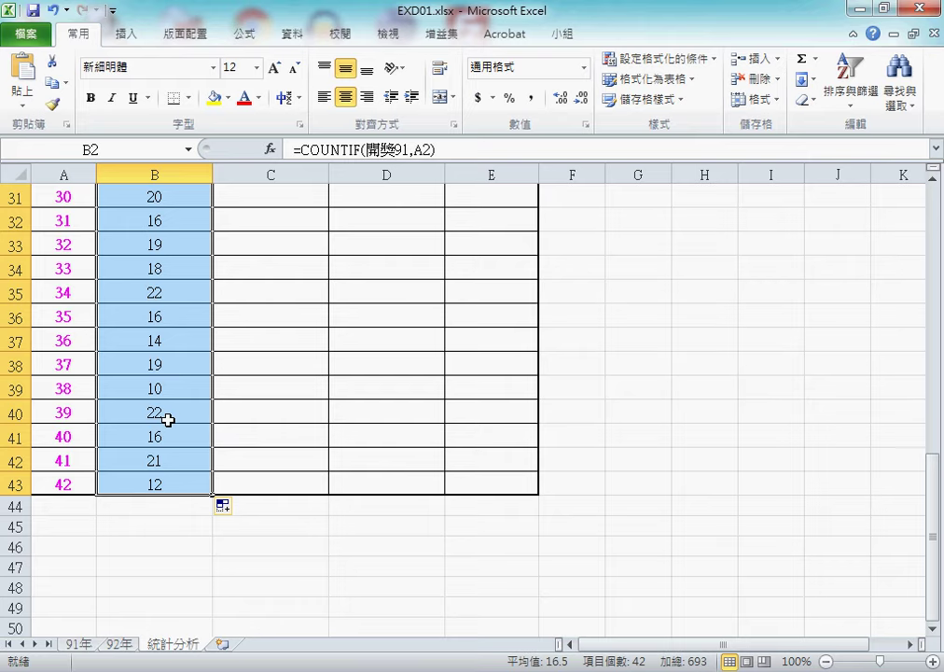
{"action": "scroll", "coordinate": [166, 420], "scroll_direction": "up", "scroll_amount": 8}
{"action": "scroll", "coordinate": [166, 418], "scroll_direction": "up", "scroll_amount": 2}
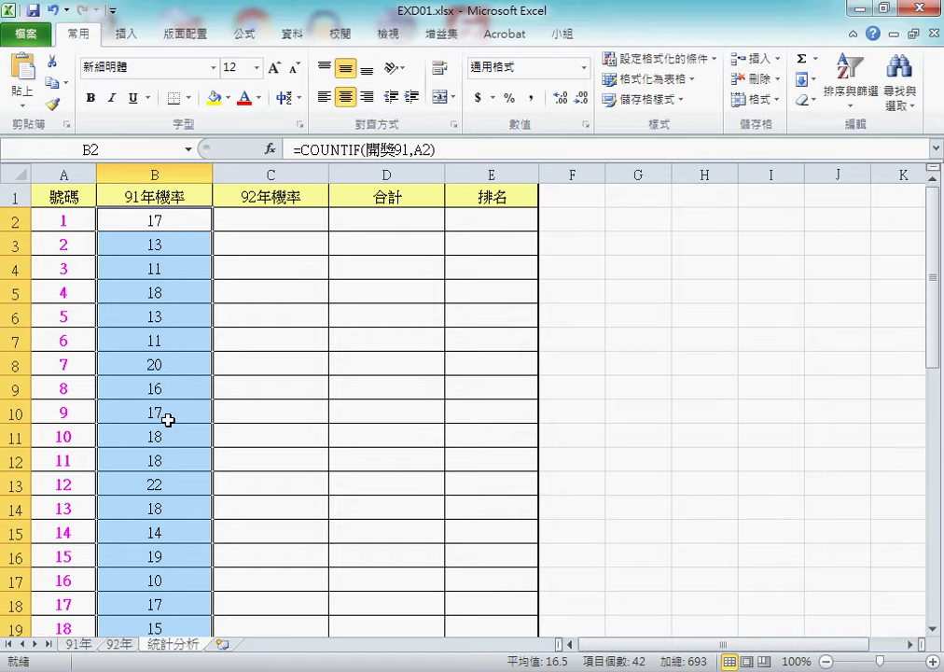
{"action": "left_click", "coordinate": [188, 222]}
{"action": "left_click", "coordinate": [461, 149]}
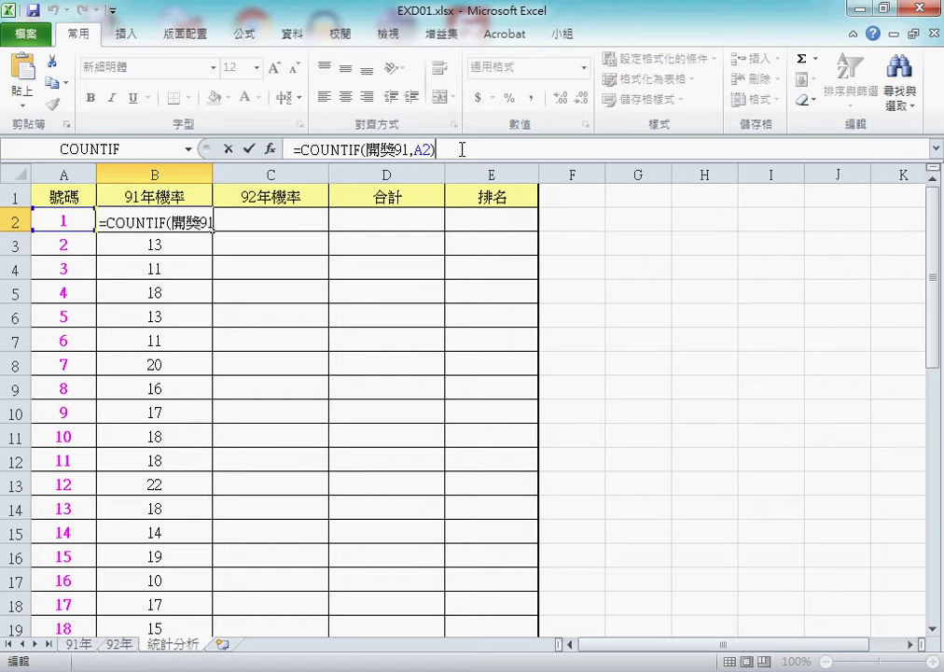
Step: Append a division sign to B2's COUNTIF formula and open Insert Function via 其他函數...
{"action": "type", "text": "/"}
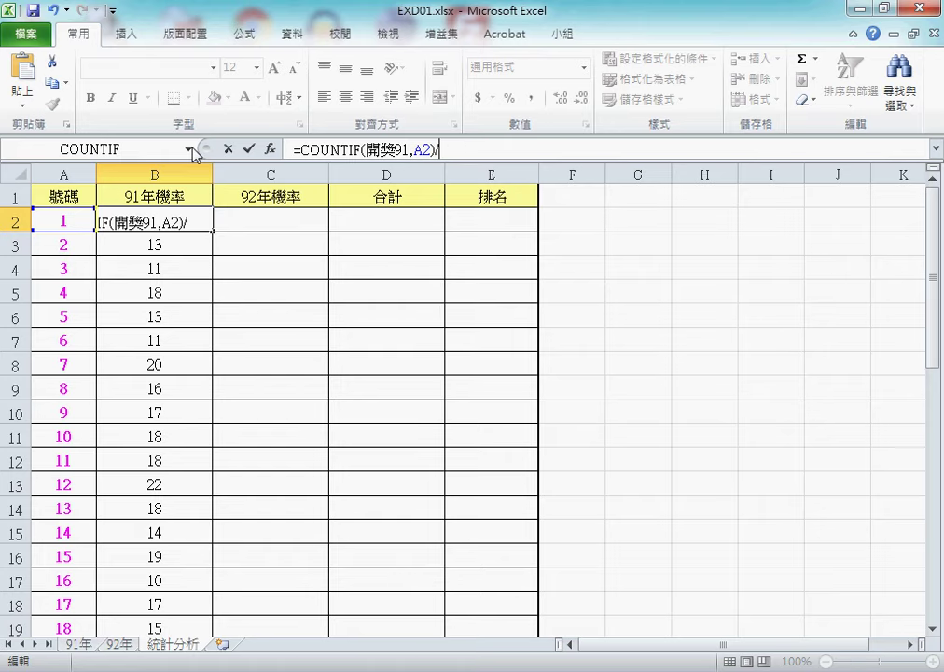
{"action": "left_click", "coordinate": [190, 151]}
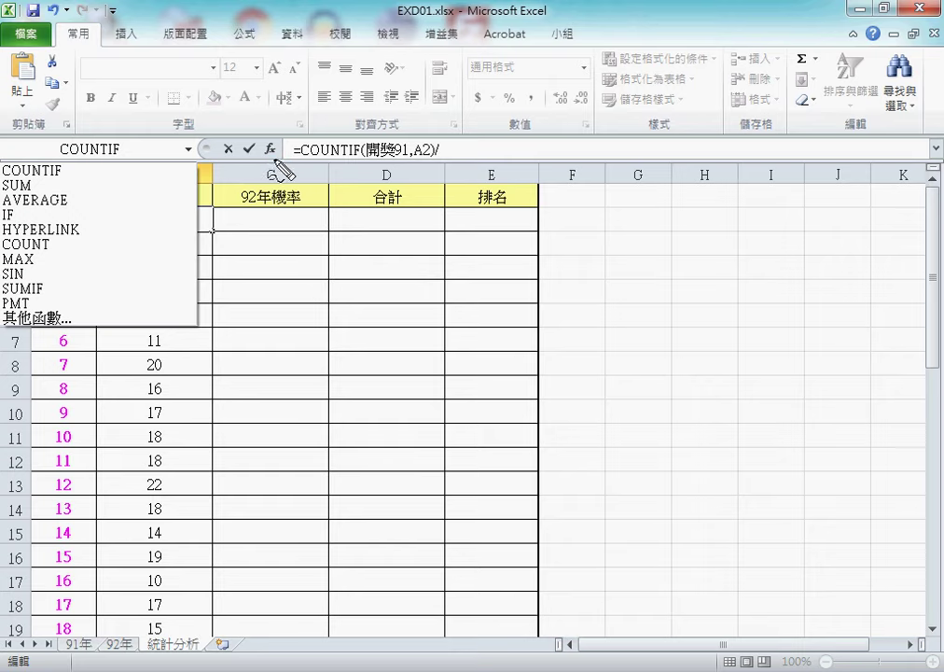
{"action": "mouse_move", "coordinate": [272, 142]}
{"action": "left_mouse_down"}
{"action": "mouse_move", "coordinate": [268, 158]}
{"action": "mouse_move", "coordinate": [272, 139]}
{"action": "left_mouse_up"}
{"action": "left_click_drag", "start_coordinate": [444, 132], "coordinate": [424, 186]}
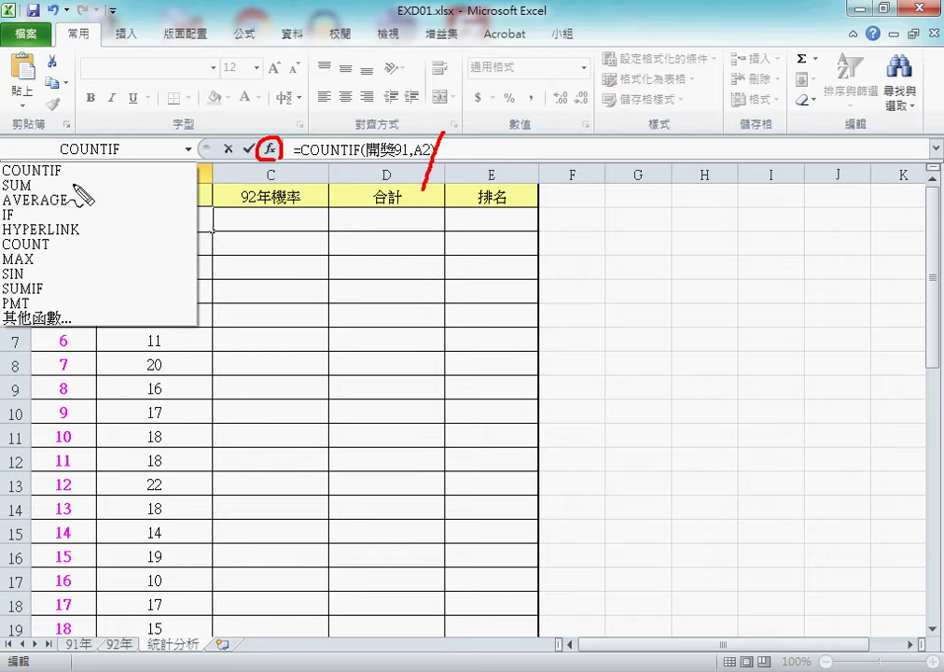
{"action": "key", "text": "Escape"}
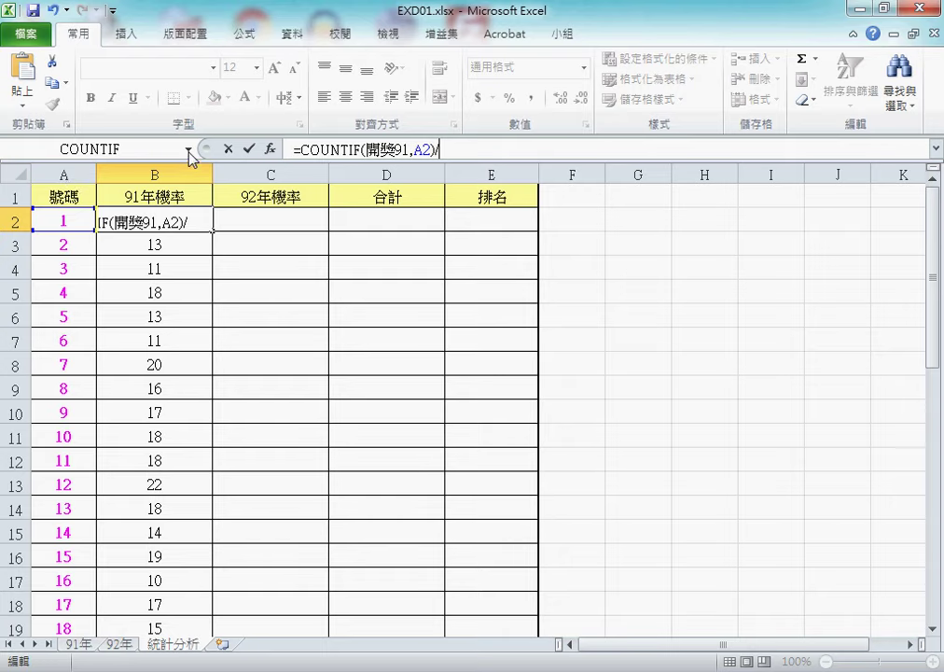
{"action": "left_click", "coordinate": [189, 149]}
{"action": "left_click", "coordinate": [107, 319]}
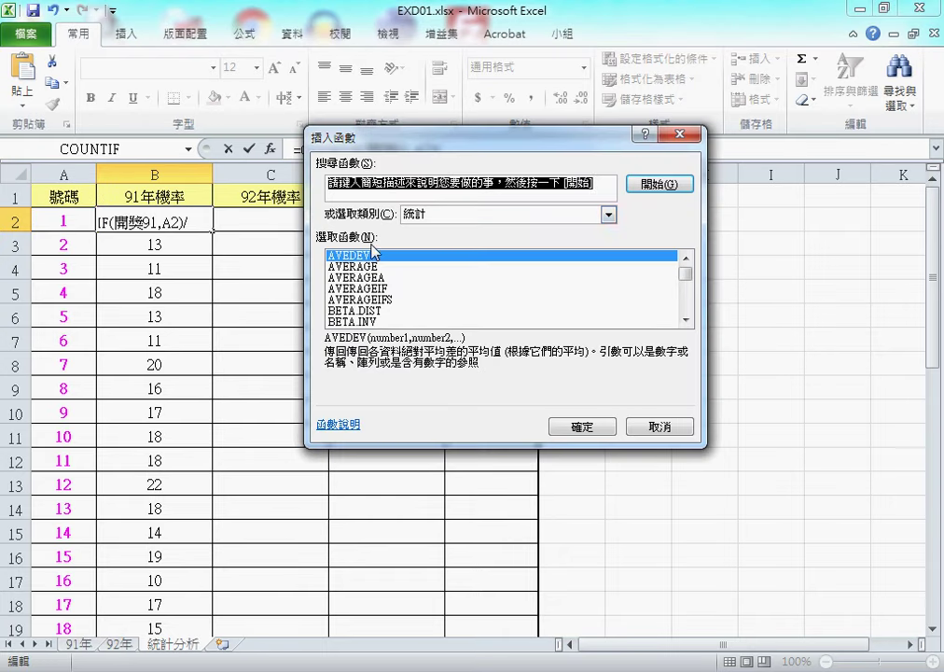
Step: Insert the COUNT function after the division sign in B2's formula
{"action": "left_click", "coordinate": [686, 319]}
{"action": "left_click", "coordinate": [686, 319]}
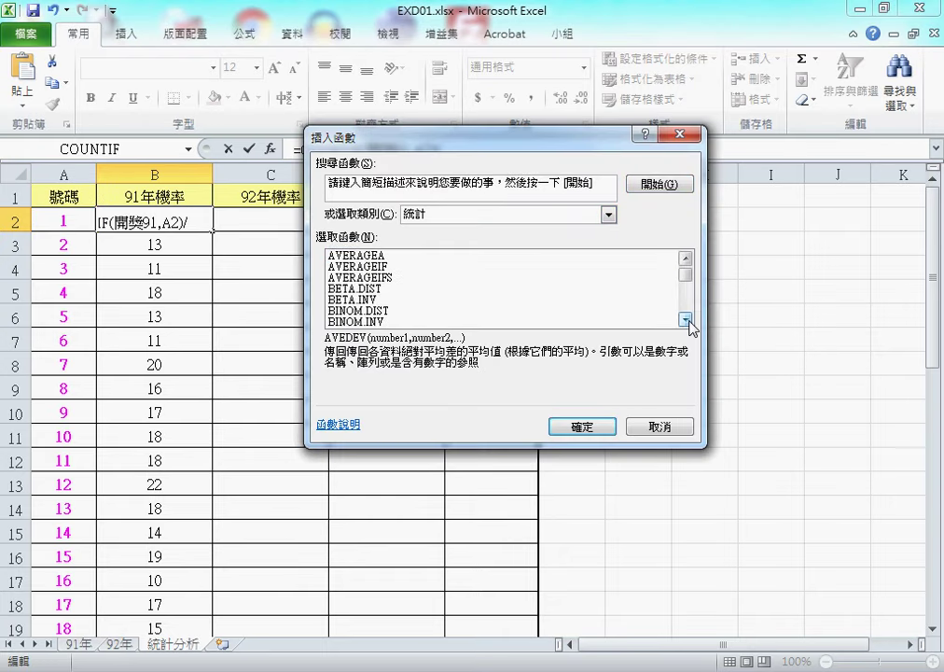
{"action": "left_click", "coordinate": [686, 319]}
{"action": "left_click", "coordinate": [686, 319]}
{"action": "left_click", "coordinate": [686, 319]}
{"action": "left_click", "coordinate": [685, 319]}
{"action": "left_click", "coordinate": [685, 319]}
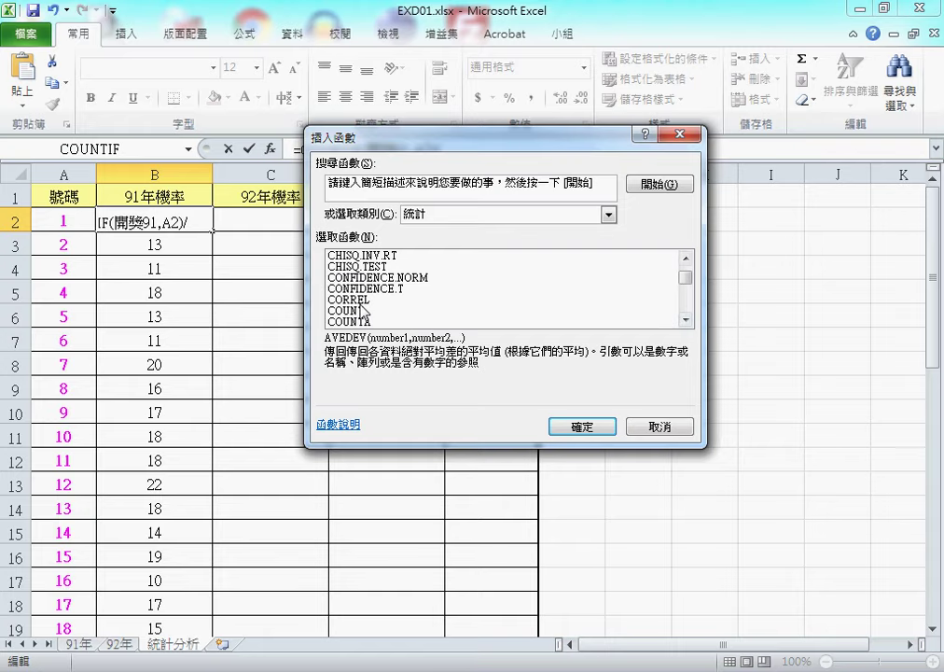
{"action": "left_click", "coordinate": [560, 311]}
{"action": "left_click", "coordinate": [586, 427]}
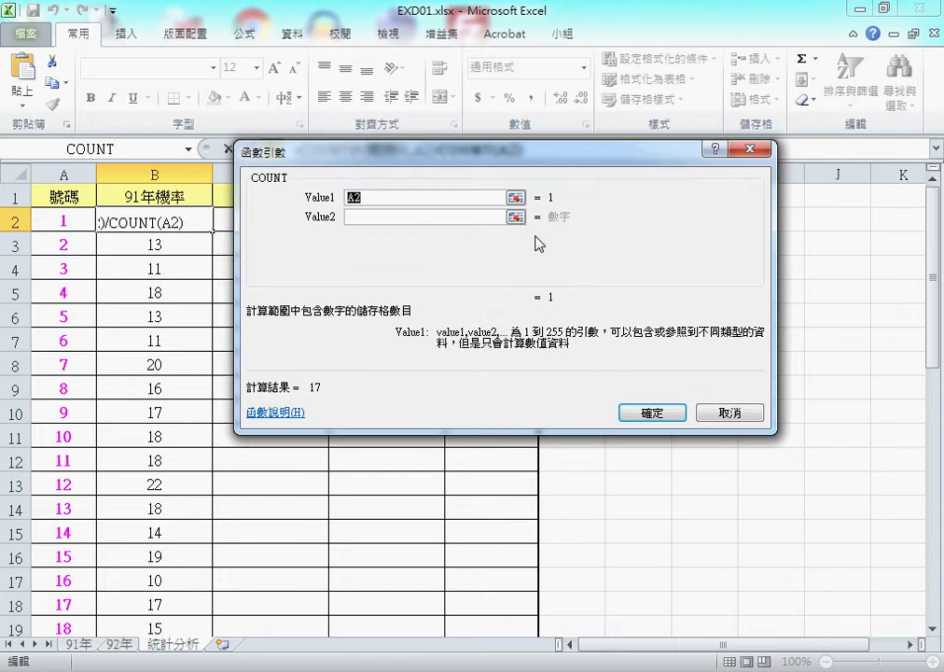
{"action": "left_click_drag", "start_coordinate": [519, 157], "coordinate": [507, 267]}
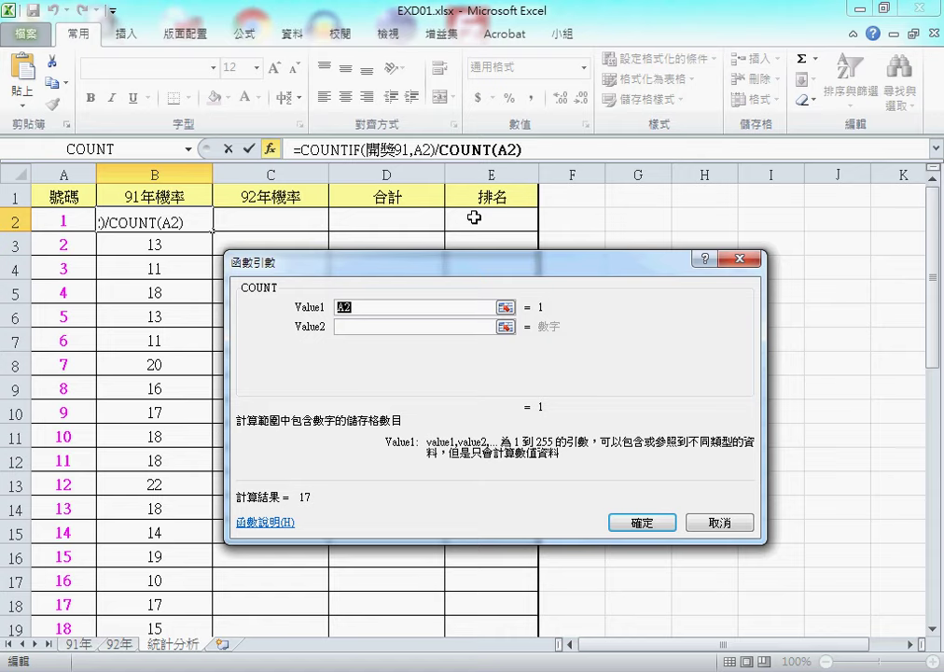
Step: Set COUNT's argument to the 開獎91 range name so B2 shows 0.024531025
{"action": "key", "text": "BackSpace"}
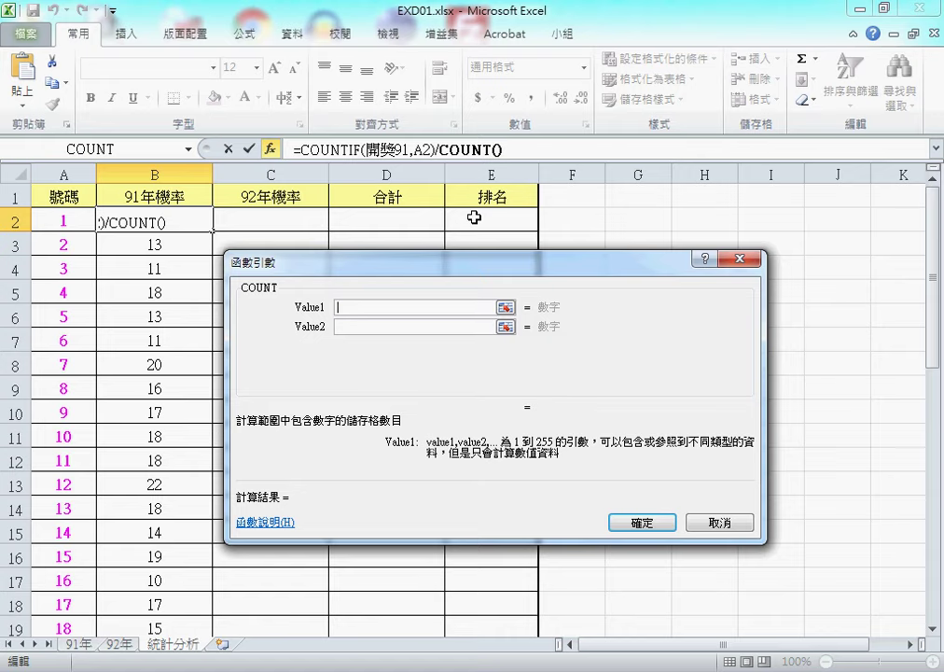
{"action": "key", "text": "F3"}
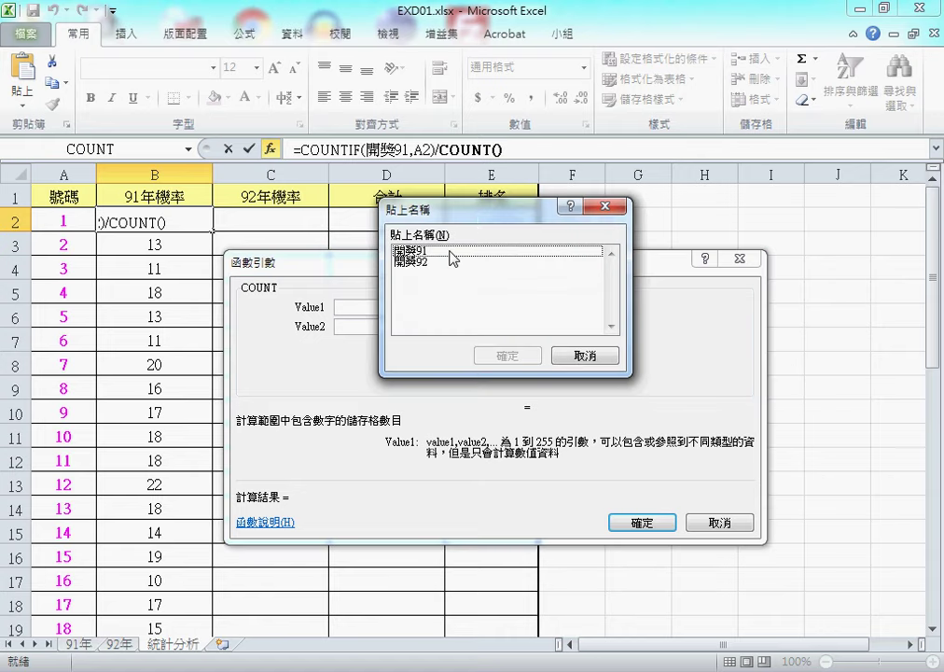
{"action": "left_click", "coordinate": [450, 253]}
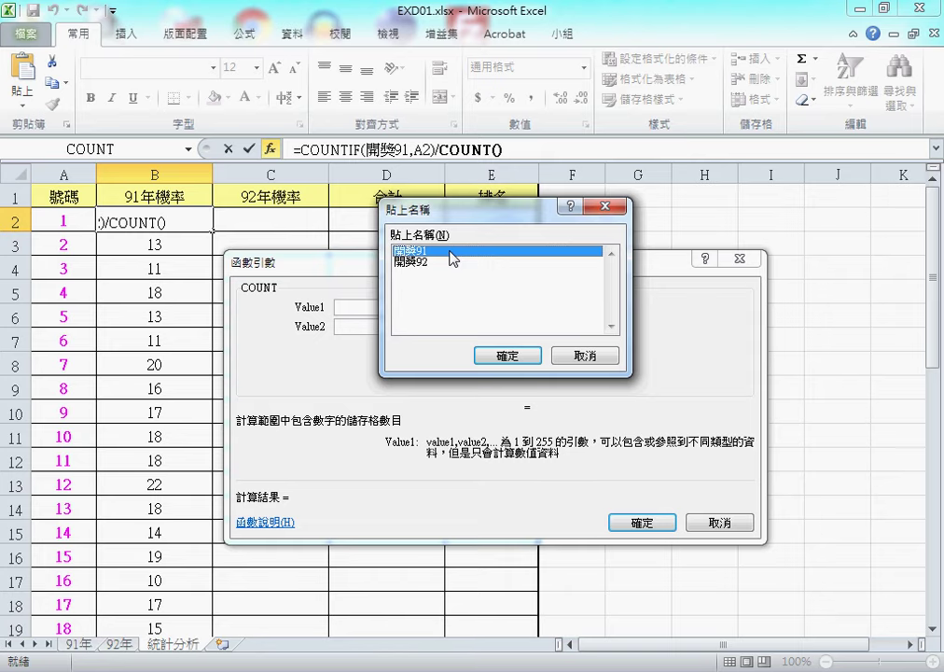
{"action": "left_click", "coordinate": [507, 355]}
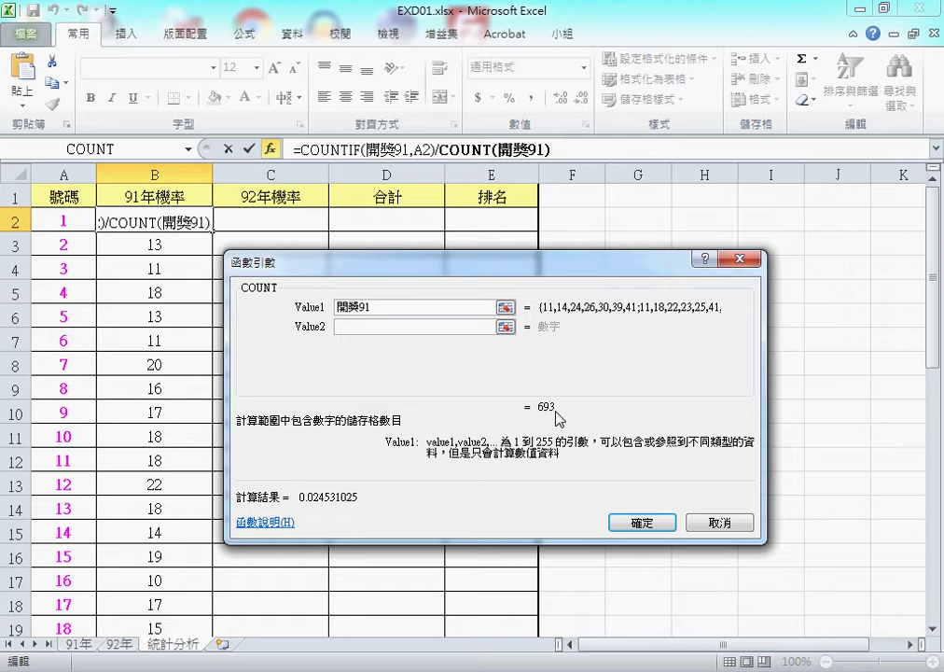
{"action": "left_click", "coordinate": [643, 520]}
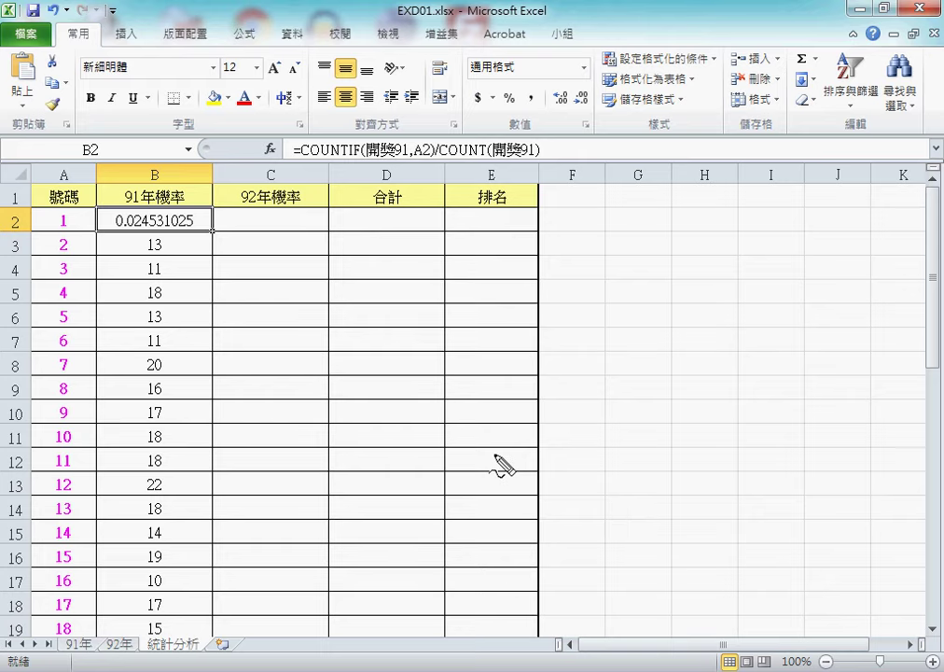
Step: Give B2 the custom format ????? / 10000 and fill it down to B19
{"action": "left_click_drag", "start_coordinate": [116, 229], "coordinate": [198, 230]}
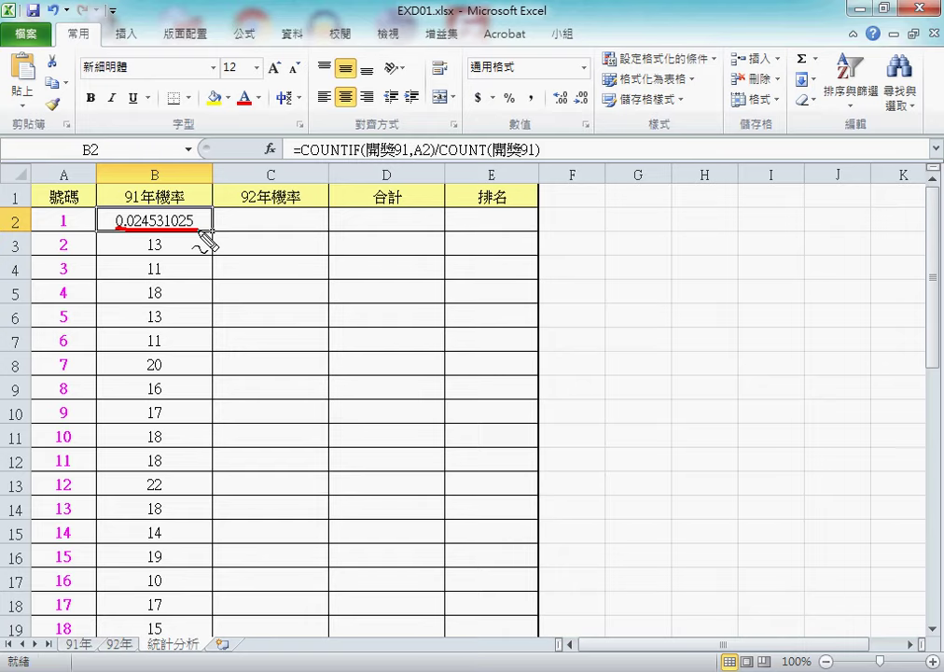
{"action": "key", "text": "Escape"}
{"action": "right_click", "coordinate": [193, 224]}
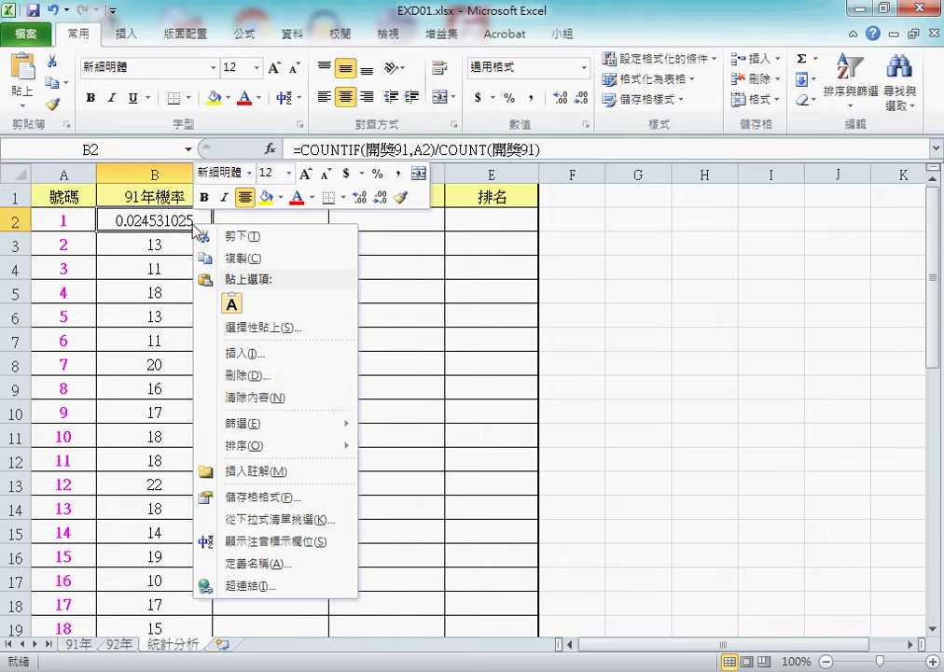
{"action": "left_click", "coordinate": [261, 499]}
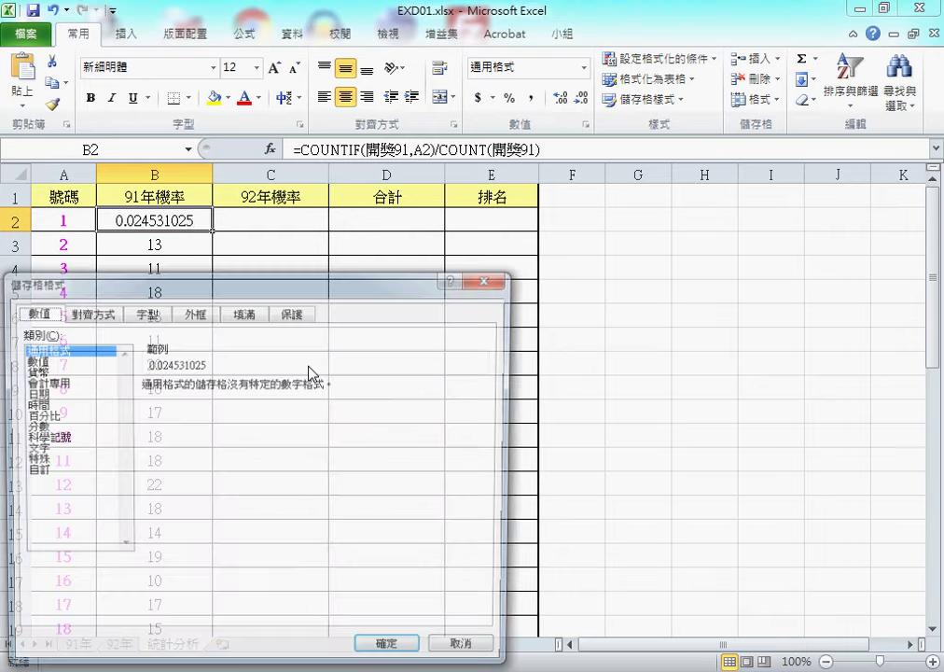
{"action": "mouse_move", "coordinate": [320, 285]}
{"action": "left_mouse_down"}
{"action": "mouse_move", "coordinate": [565, 204]}
{"action": "mouse_move", "coordinate": [611, 171]}
{"action": "left_mouse_up"}
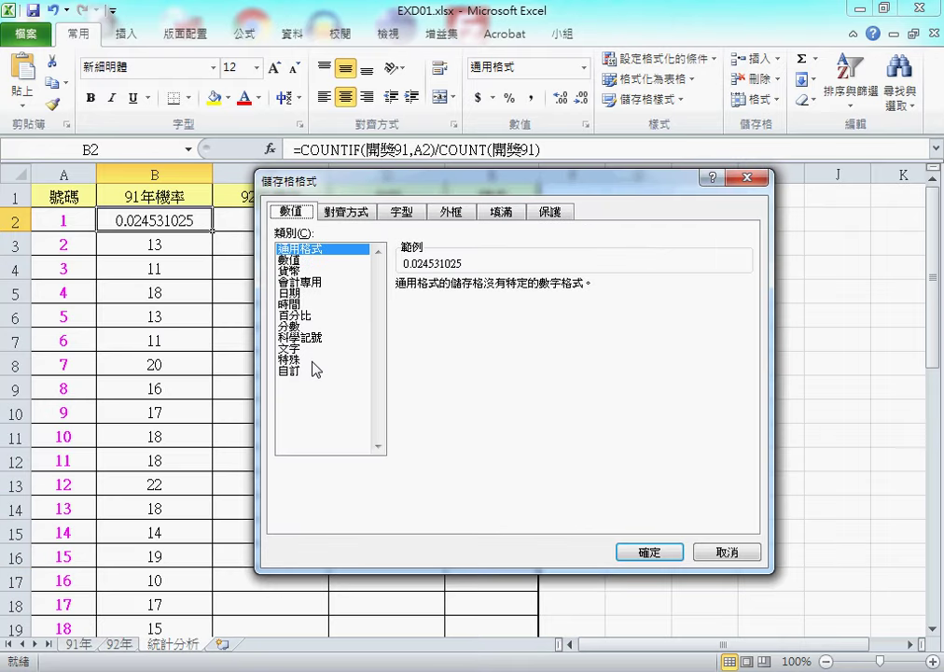
{"action": "left_click", "coordinate": [290, 370]}
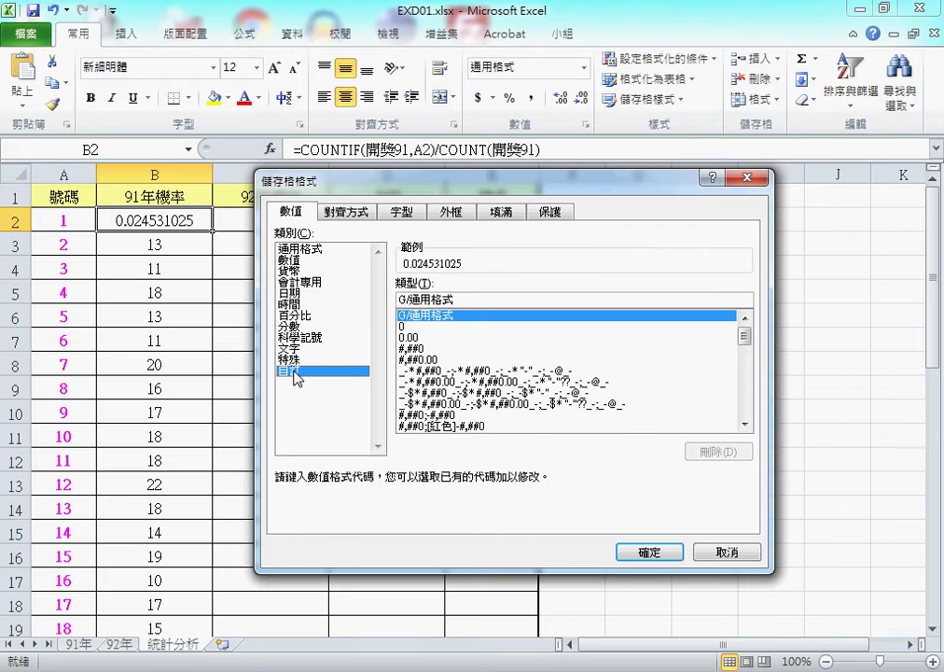
{"action": "left_click_drag", "start_coordinate": [462, 298], "coordinate": [372, 308]}
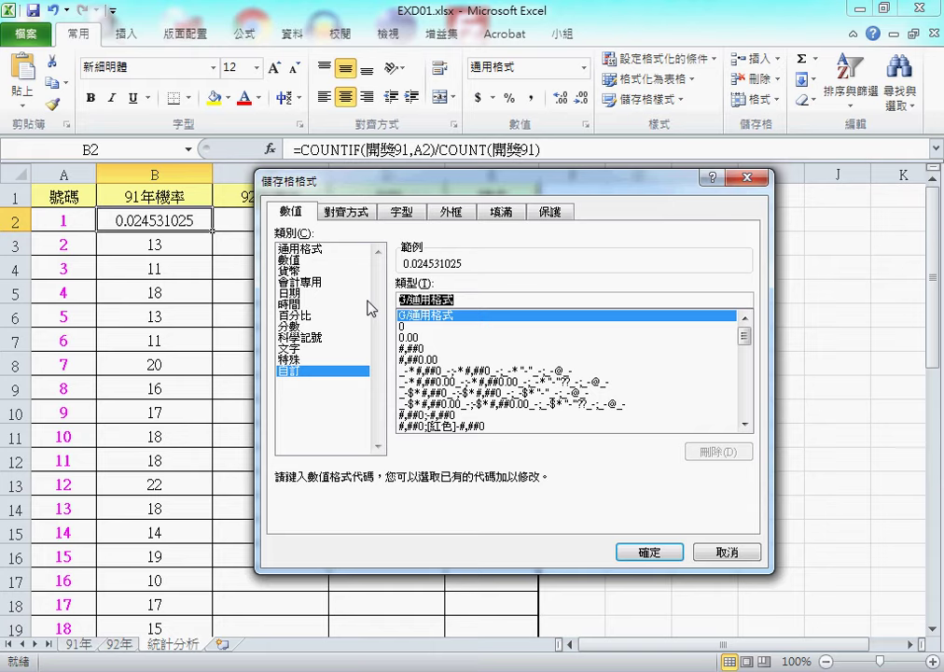
{"action": "type", "text": "????"}
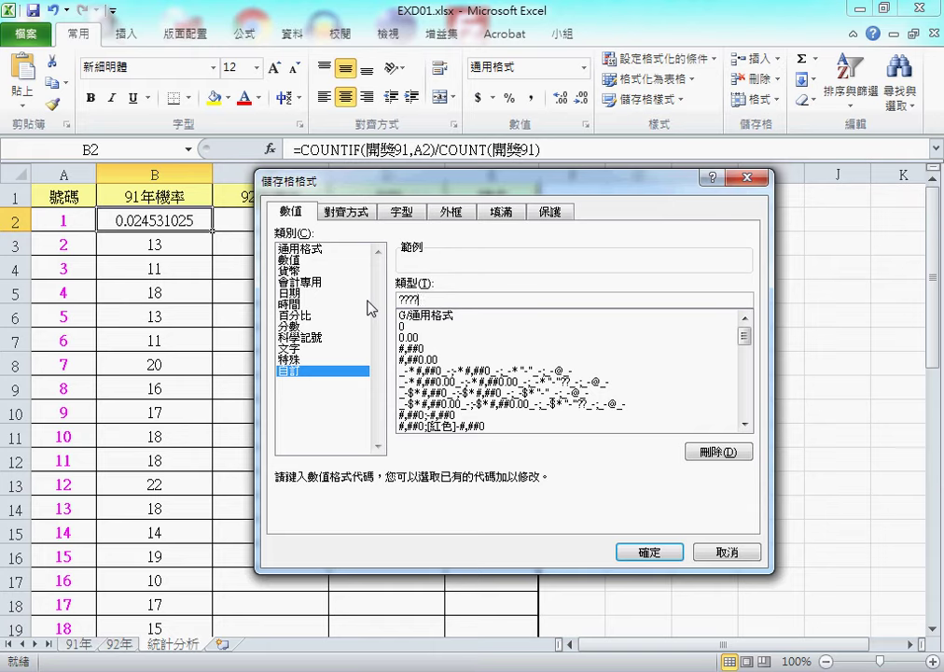
{"action": "type", "text": "?"}
{"action": "type", "text": " /"}
{"action": "type", "text": " 100"}
{"action": "type", "text": "00"}
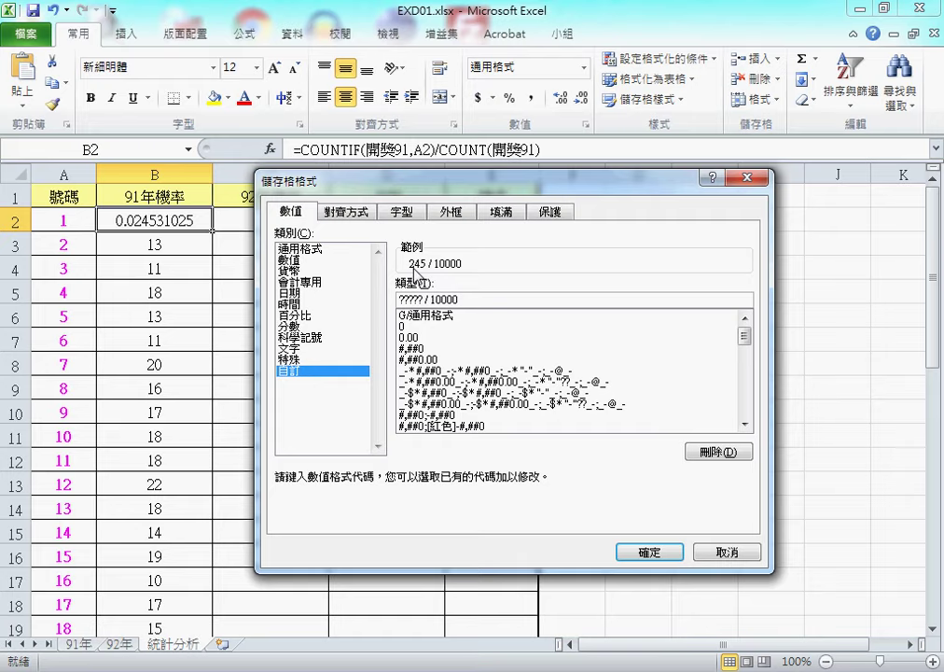
{"action": "left_click", "coordinate": [650, 551]}
{"action": "double_click", "coordinate": [213, 231]}
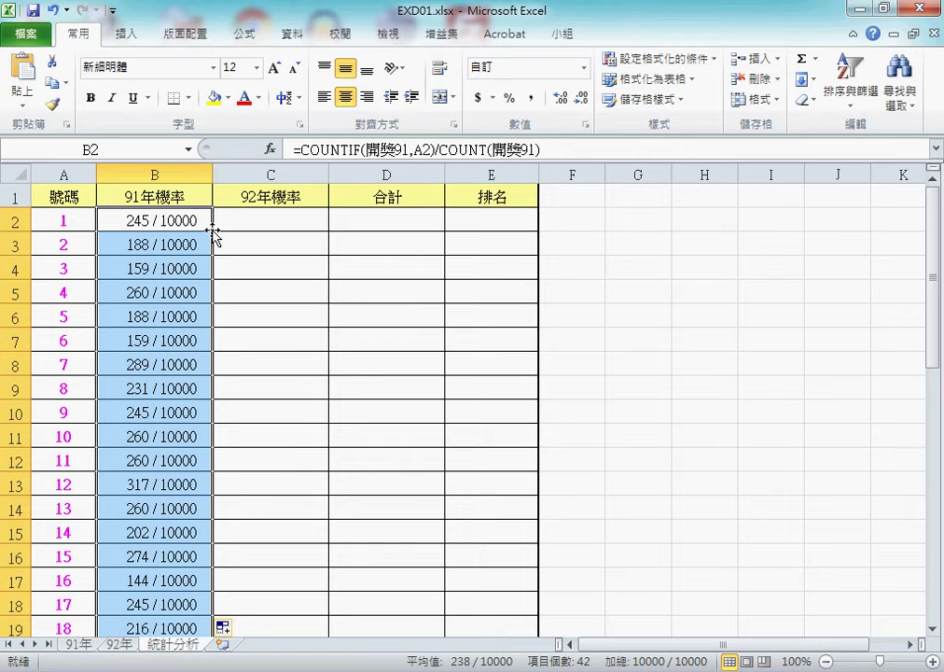
Step: Copy the formula text from B2 without changing the cell
{"action": "left_click", "coordinate": [189, 221]}
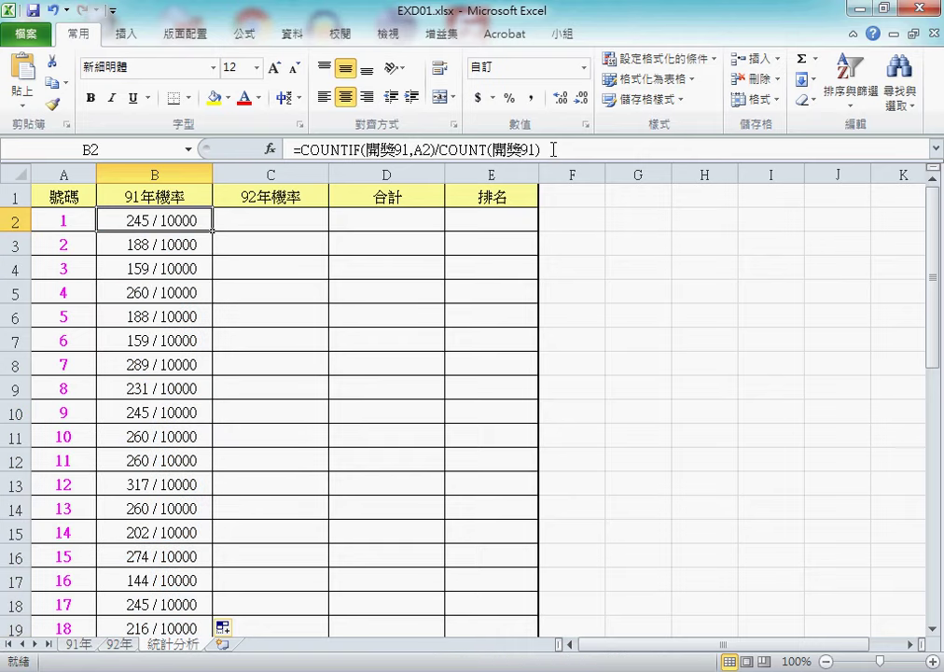
{"action": "left_click_drag", "start_coordinate": [553, 150], "coordinate": [288, 150]}
{"action": "right_click", "coordinate": [339, 149]}
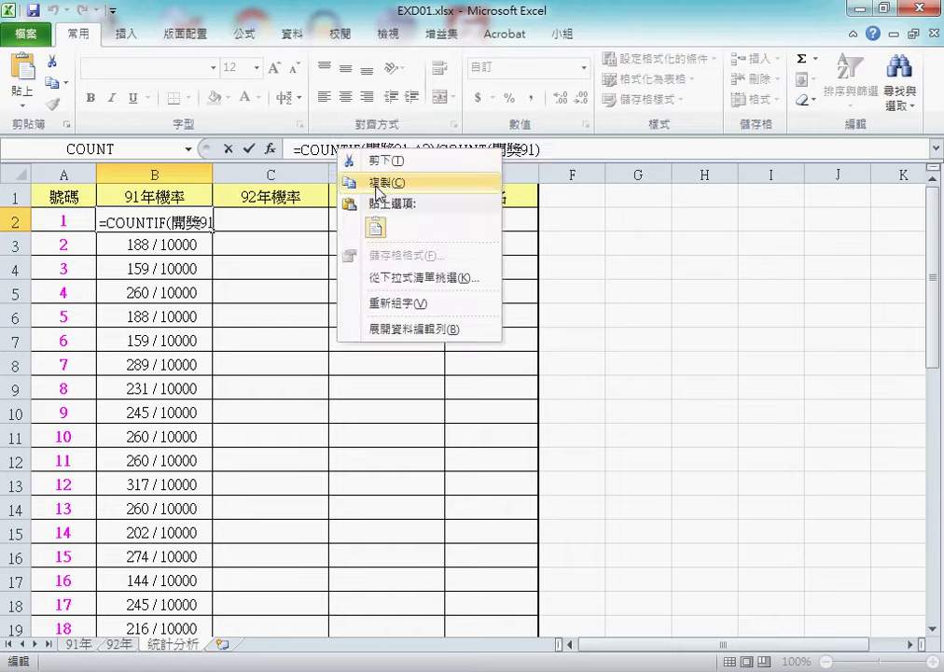
{"action": "left_click", "coordinate": [376, 184]}
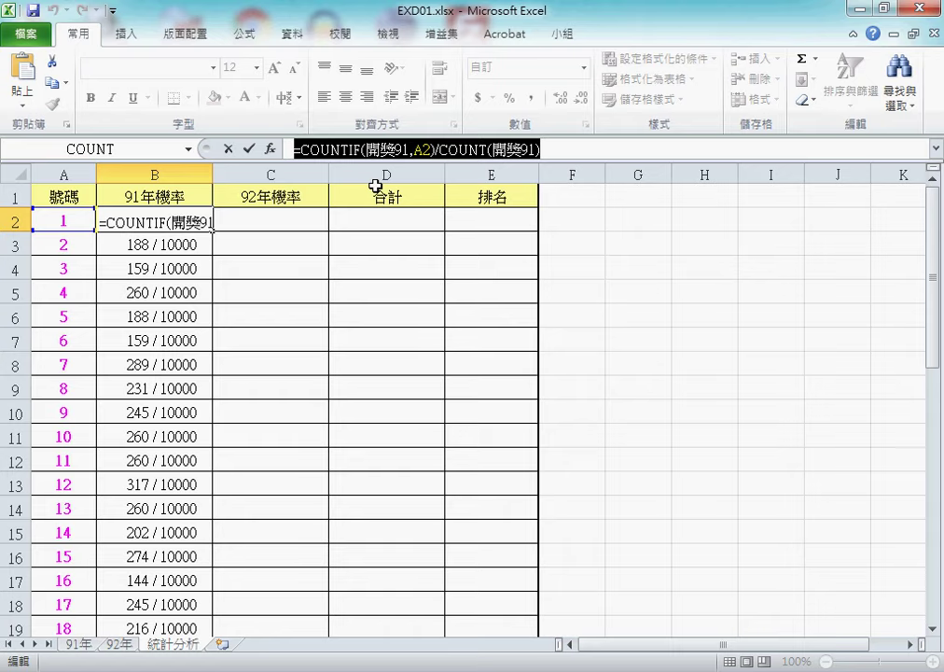
{"action": "left_click", "coordinate": [229, 149]}
Step: Enter =COUNTIF(開獎92,A2)/COUNT(開獎92) in C2 and dismiss the colour-scheme prompt
{"action": "left_click", "coordinate": [253, 221]}
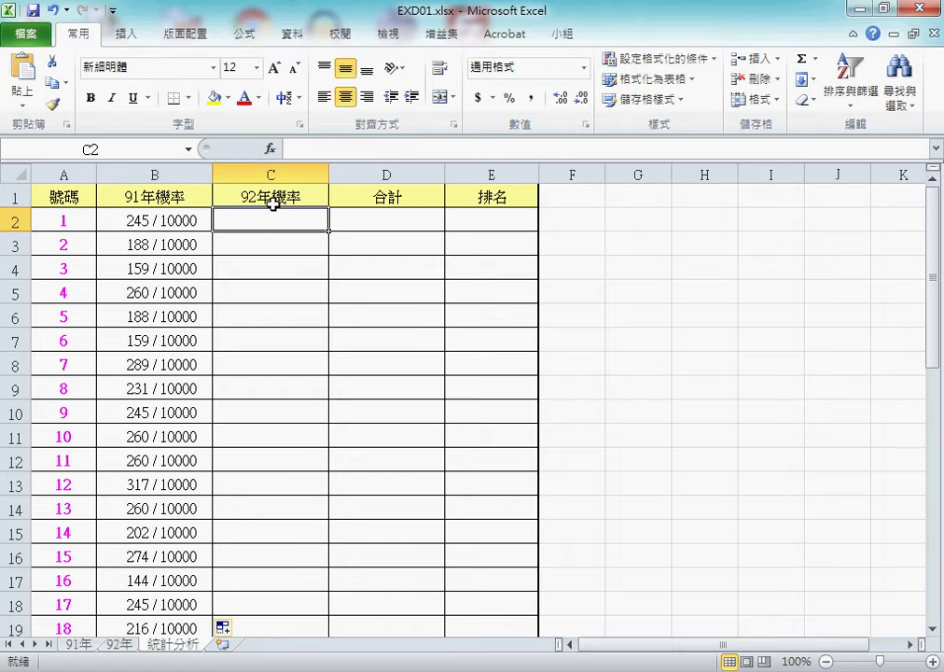
{"action": "left_click", "coordinate": [306, 149]}
{"action": "right_click", "coordinate": [309, 151]}
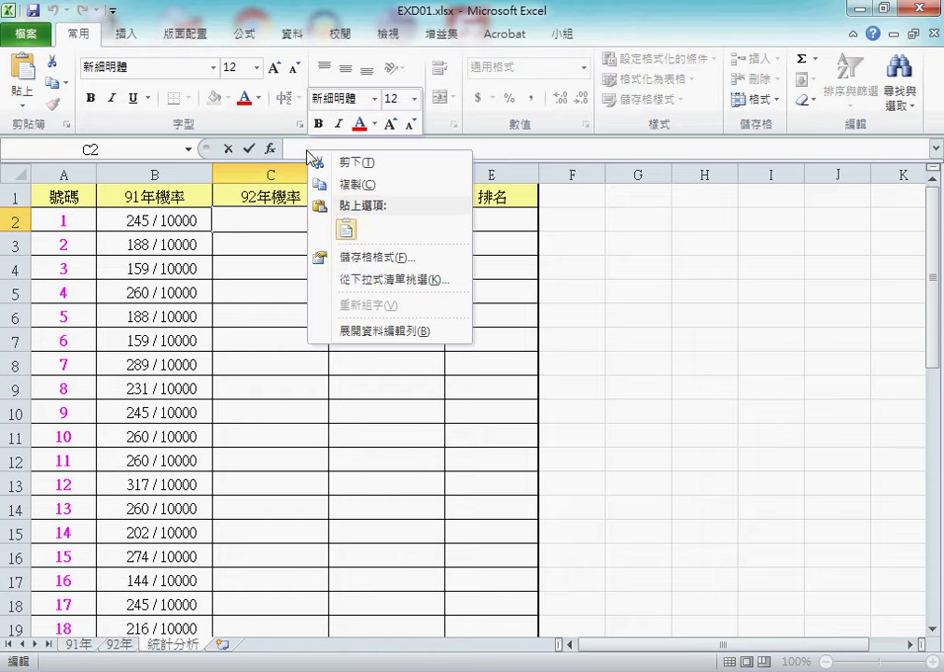
{"action": "left_click", "coordinate": [346, 230]}
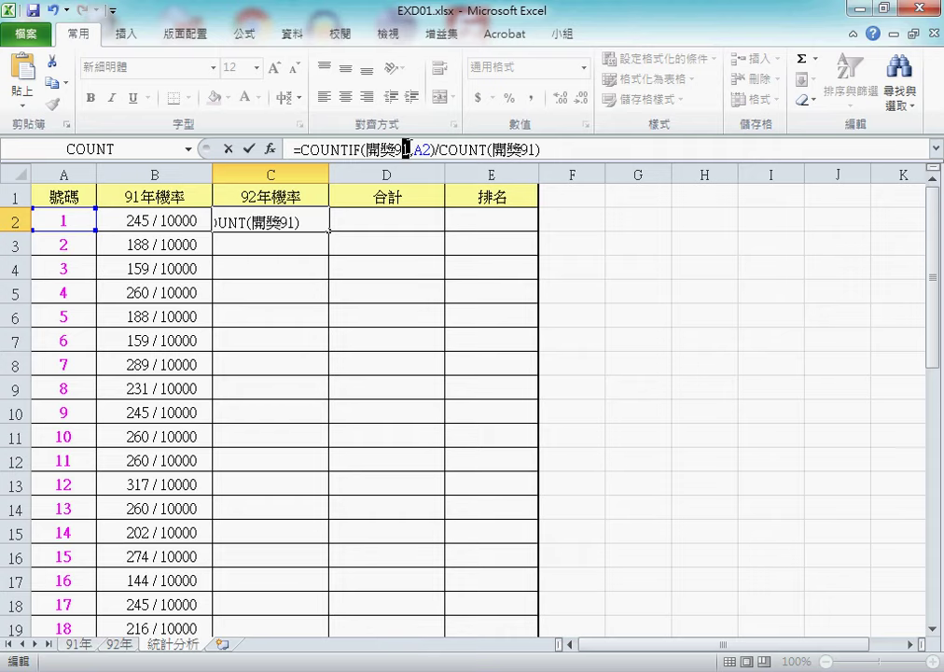
{"action": "left_click", "coordinate": [407, 149]}
{"action": "key", "text": "BackSpace"}
{"action": "type", "text": "2"}
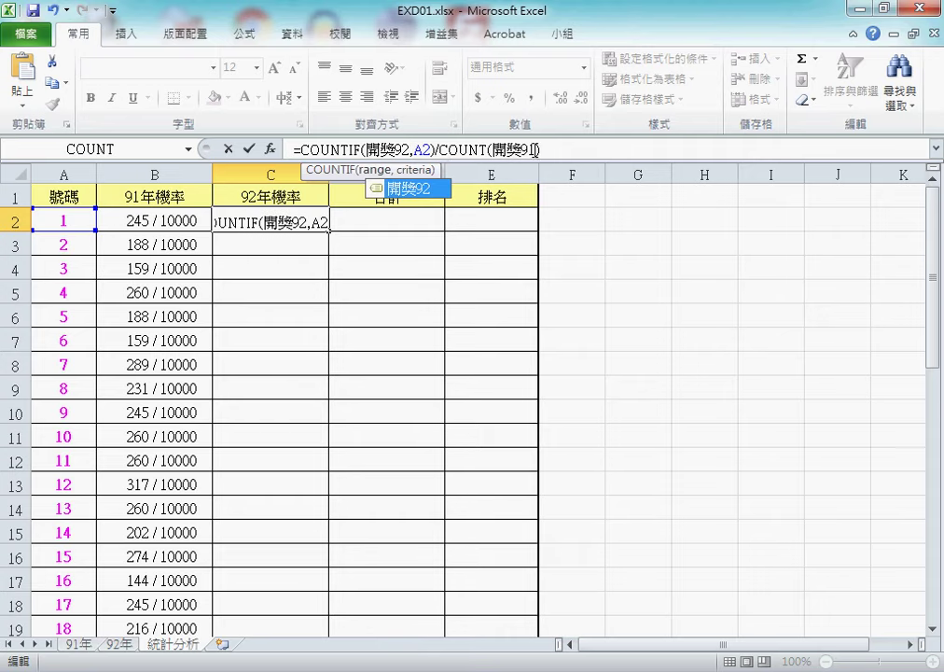
{"action": "left_click", "coordinate": [534, 150]}
{"action": "key", "text": "BackSpace"}
{"action": "type", "text": "2"}
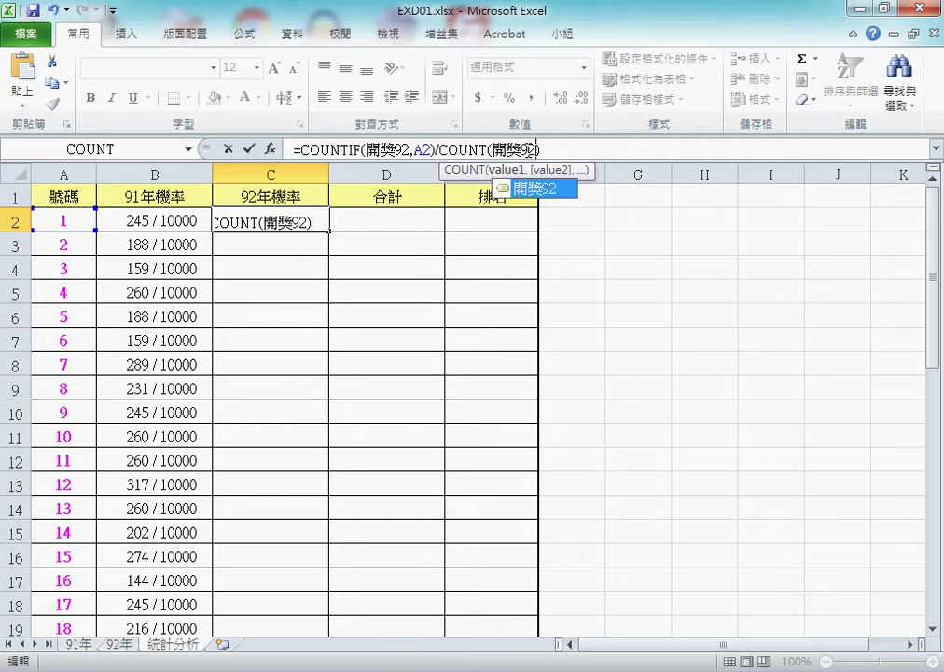
{"action": "left_click", "coordinate": [249, 149]}
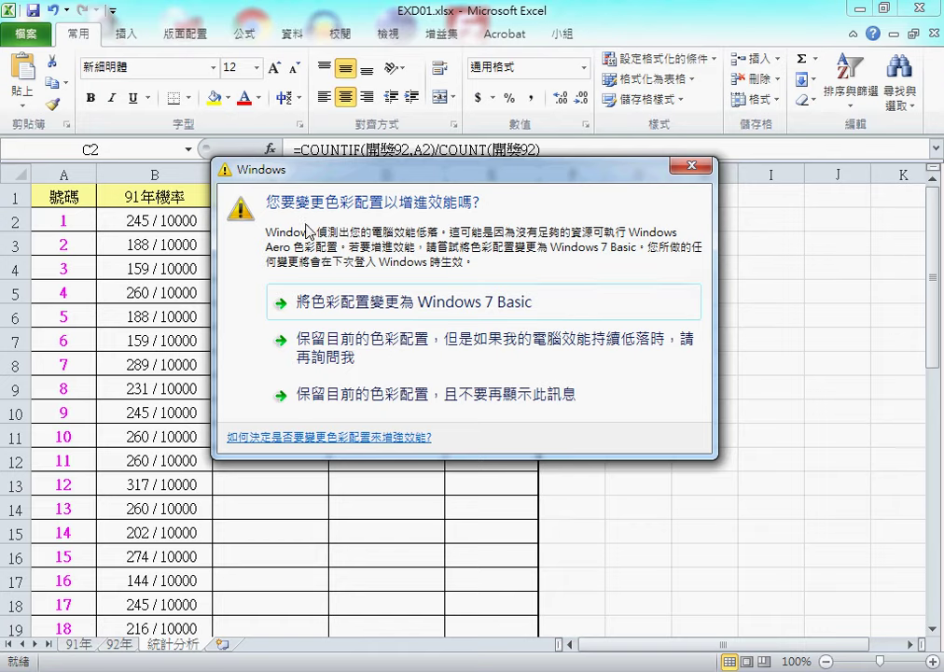
{"action": "left_click", "coordinate": [403, 394]}
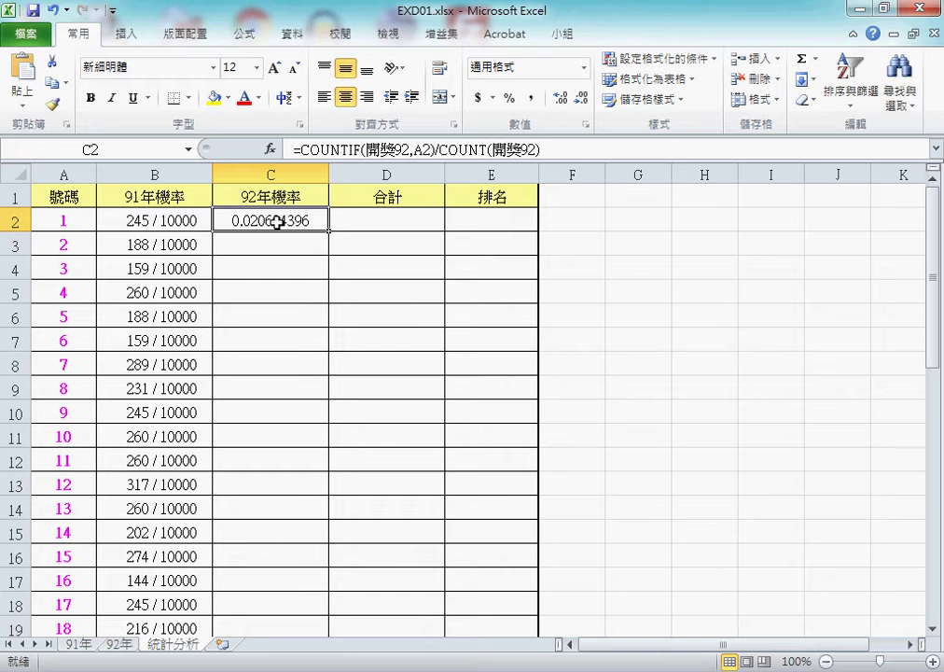
Step: Copy B2's ????? / 10000 format to C2 with Format Painter and fill down to C19
{"action": "left_click", "coordinate": [181, 217]}
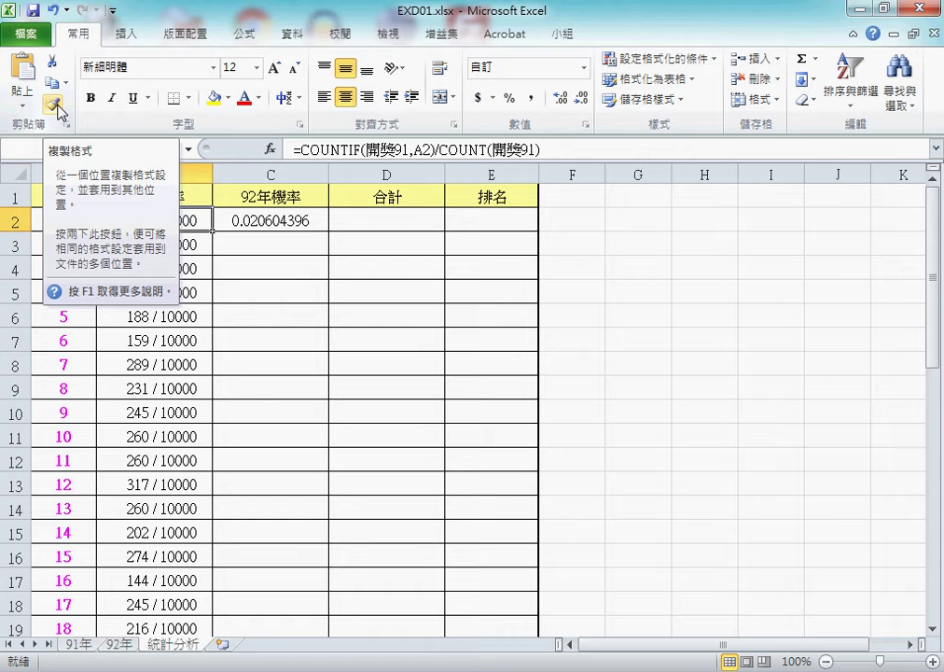
{"action": "left_click", "coordinate": [53, 104]}
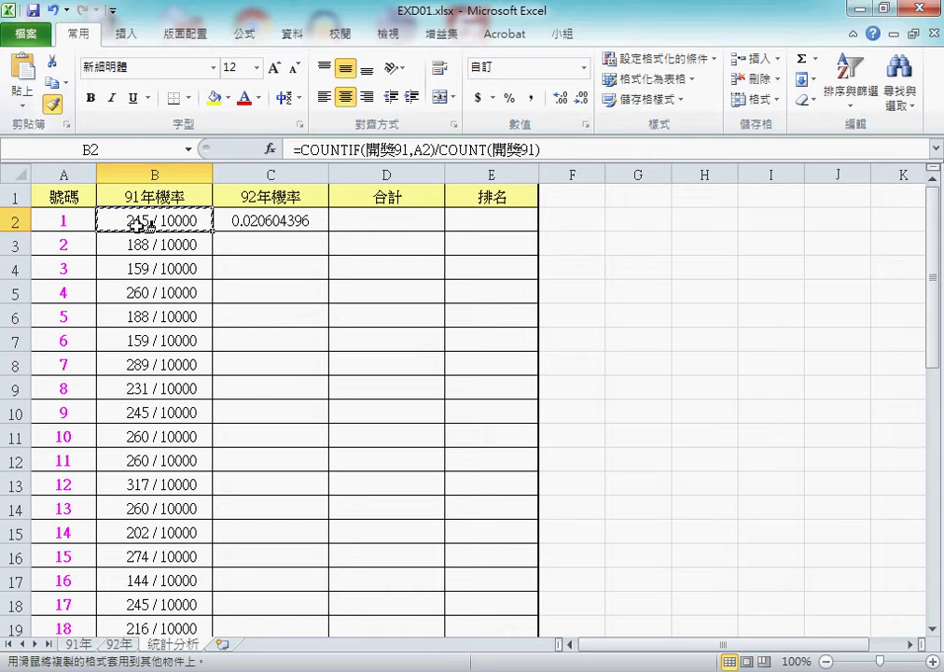
{"action": "left_click", "coordinate": [269, 222]}
{"action": "left_click", "coordinate": [269, 221]}
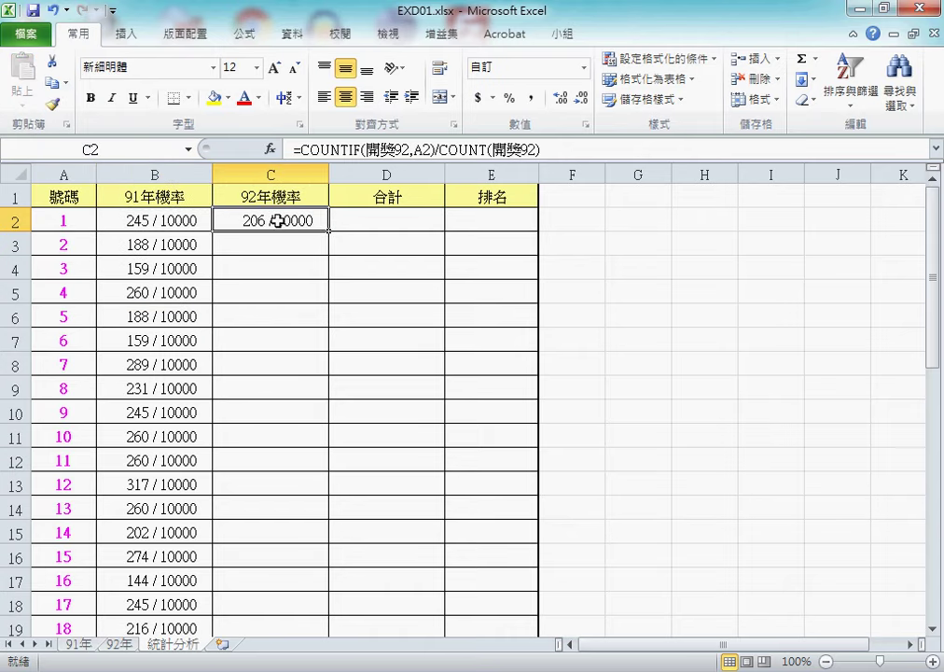
{"action": "double_click", "coordinate": [329, 232]}
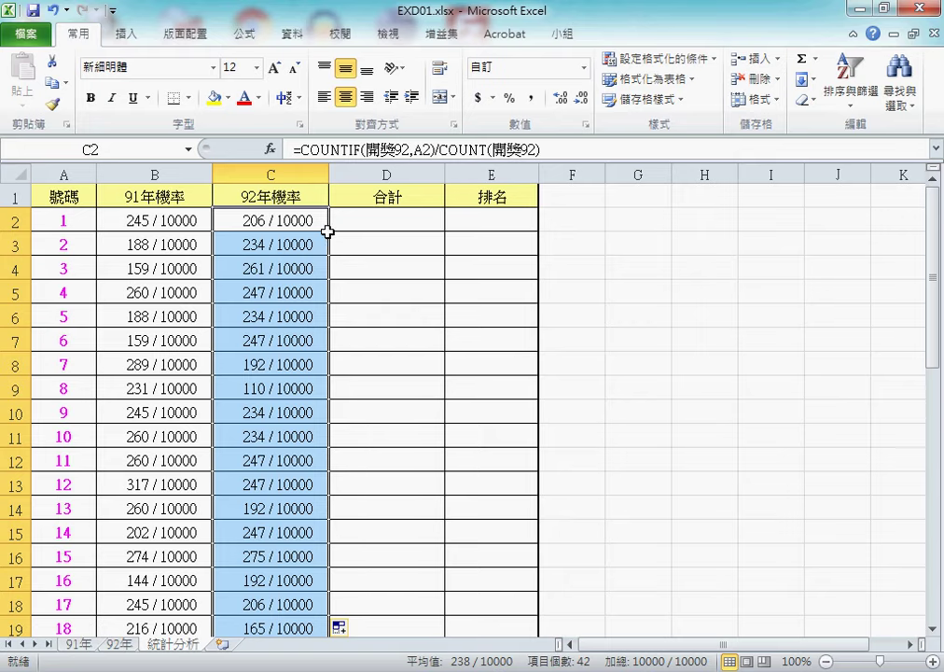
Step: Enter =B2+C2 in D2 and fill it down the 合計 column
{"action": "left_click", "coordinate": [377, 221]}
{"action": "left_click", "coordinate": [341, 153]}
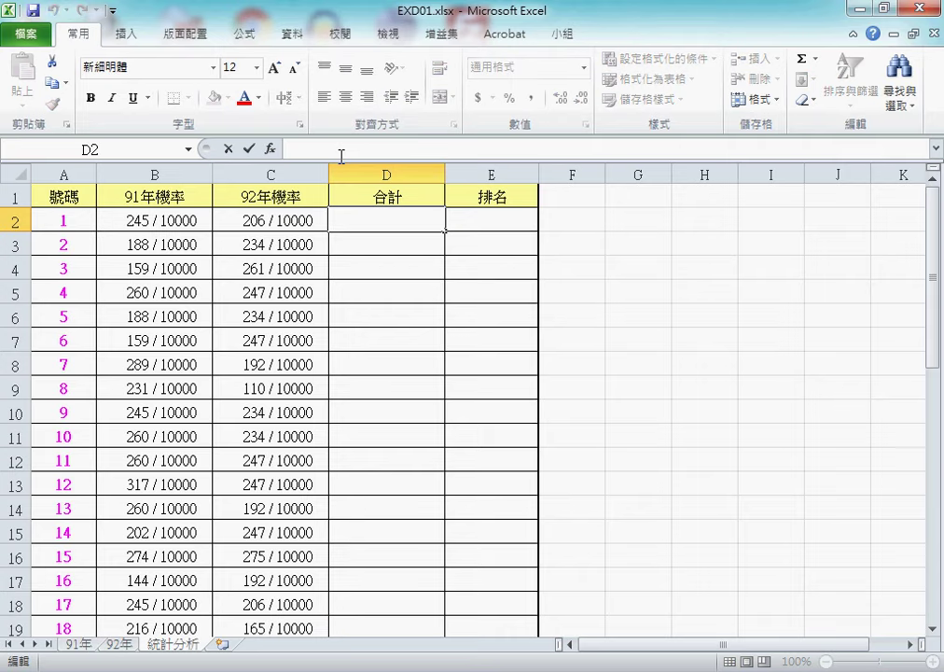
{"action": "type", "text": "="}
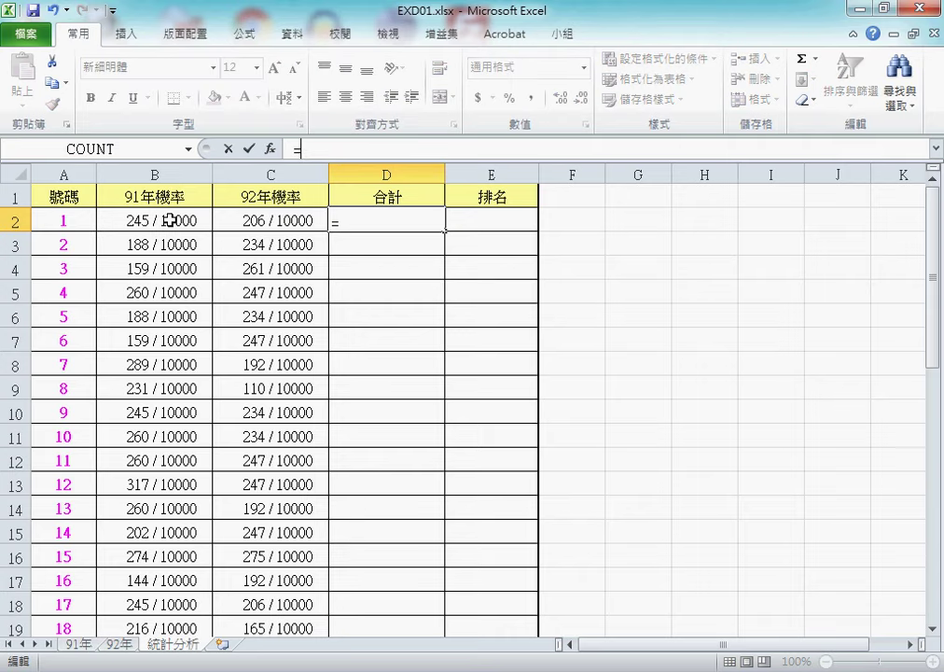
{"action": "left_click", "coordinate": [156, 223]}
{"action": "type", "text": "+"}
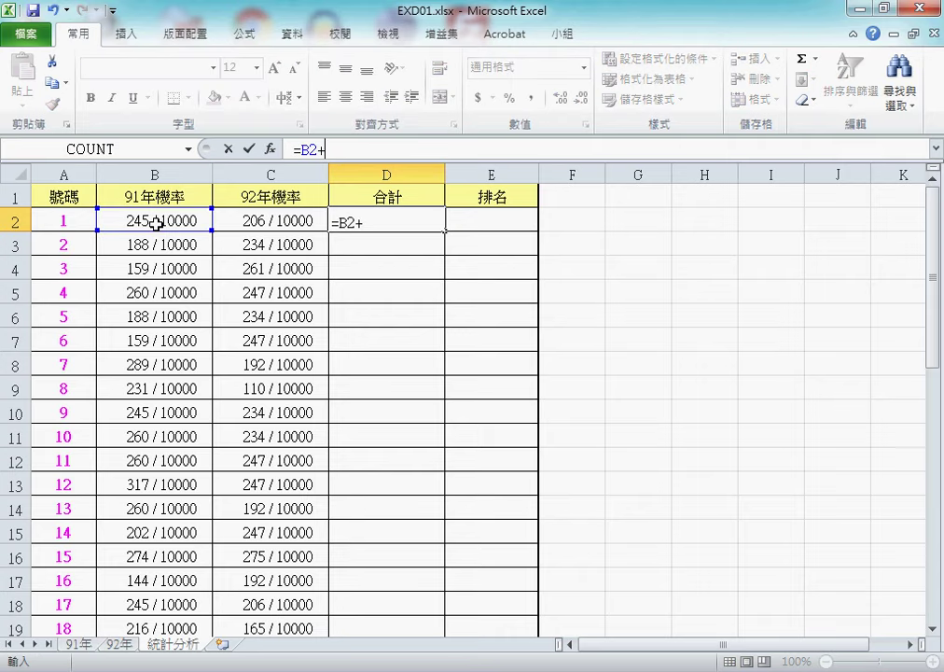
{"action": "left_click", "coordinate": [245, 220]}
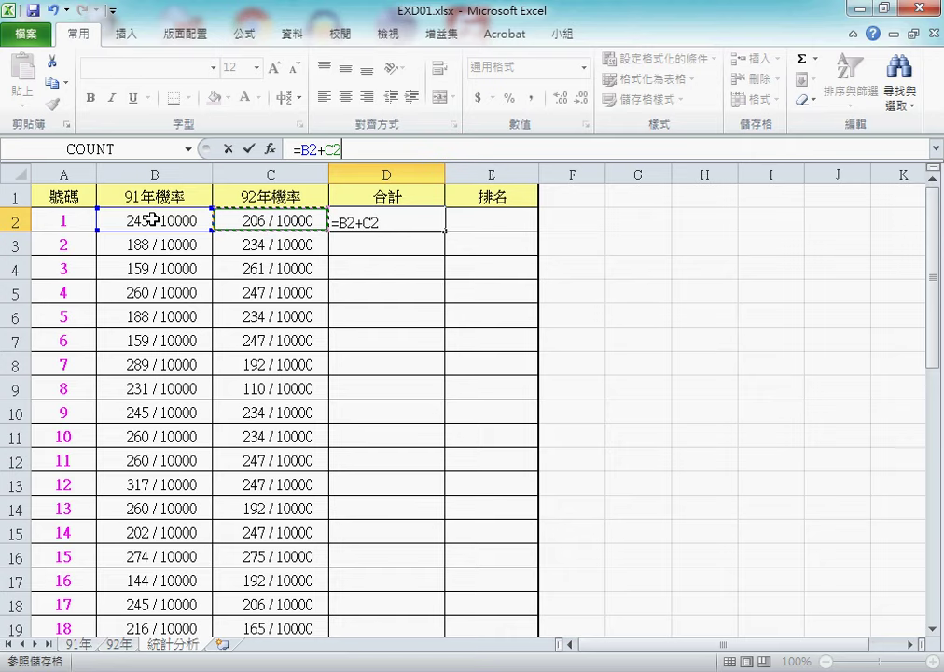
{"action": "left_click", "coordinate": [249, 148]}
{"action": "double_click", "coordinate": [446, 231]}
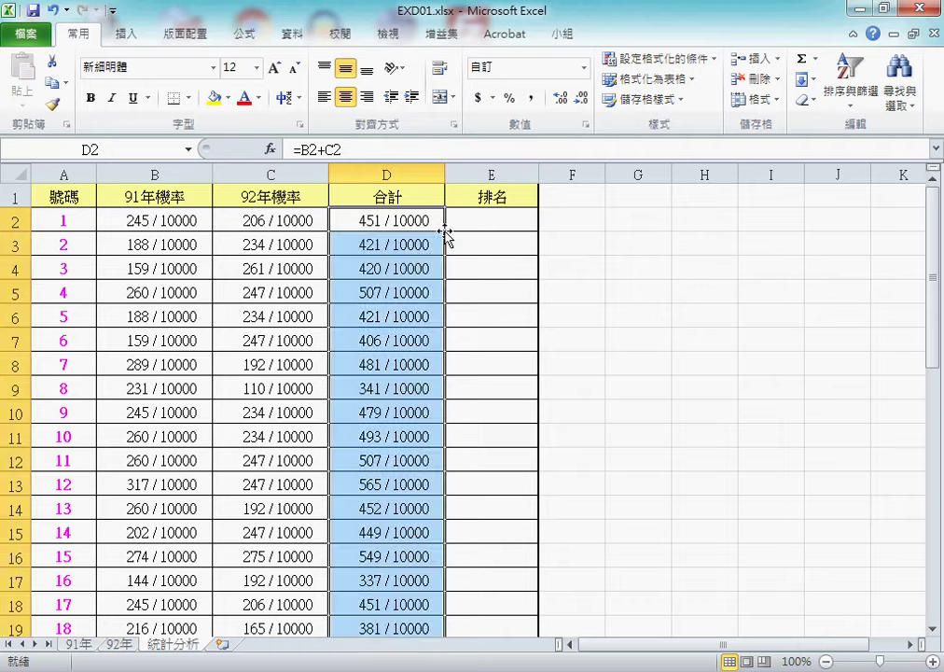
{"action": "left_click", "coordinate": [488, 219]}
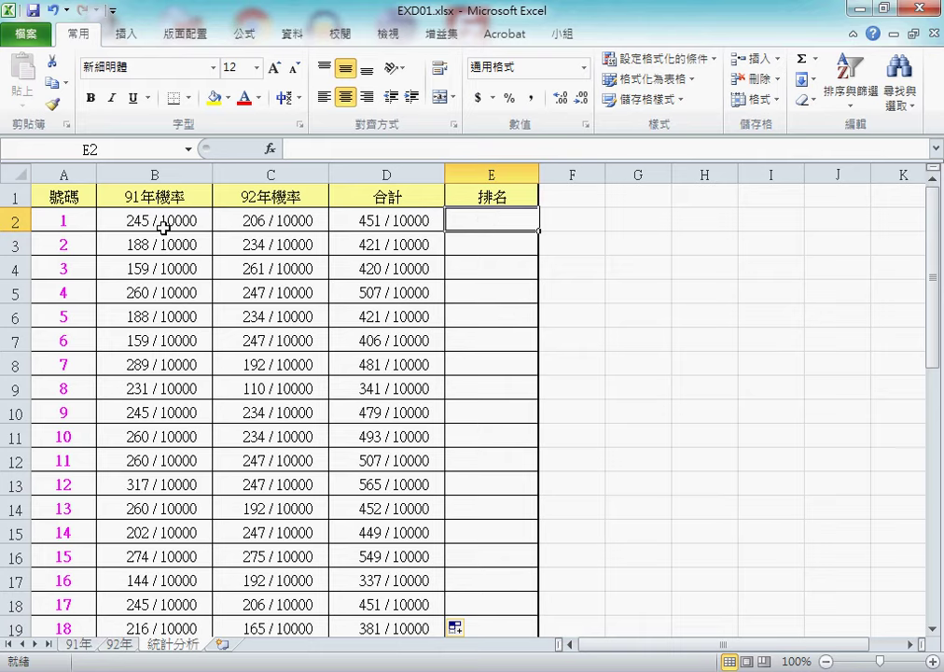
{"action": "left_click", "coordinate": [78, 644]}
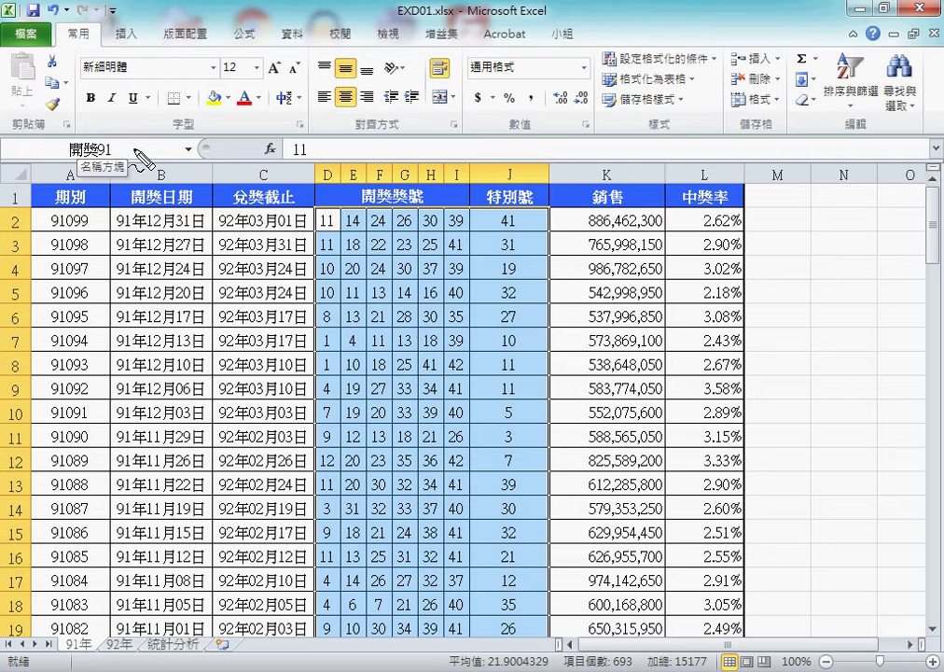
{"action": "mouse_move", "coordinate": [104, 159]}
{"action": "left_mouse_down"}
{"action": "mouse_move", "coordinate": [79, 162]}
{"action": "mouse_move", "coordinate": [59, 142]}
{"action": "mouse_move", "coordinate": [119, 173]}
{"action": "left_mouse_up"}
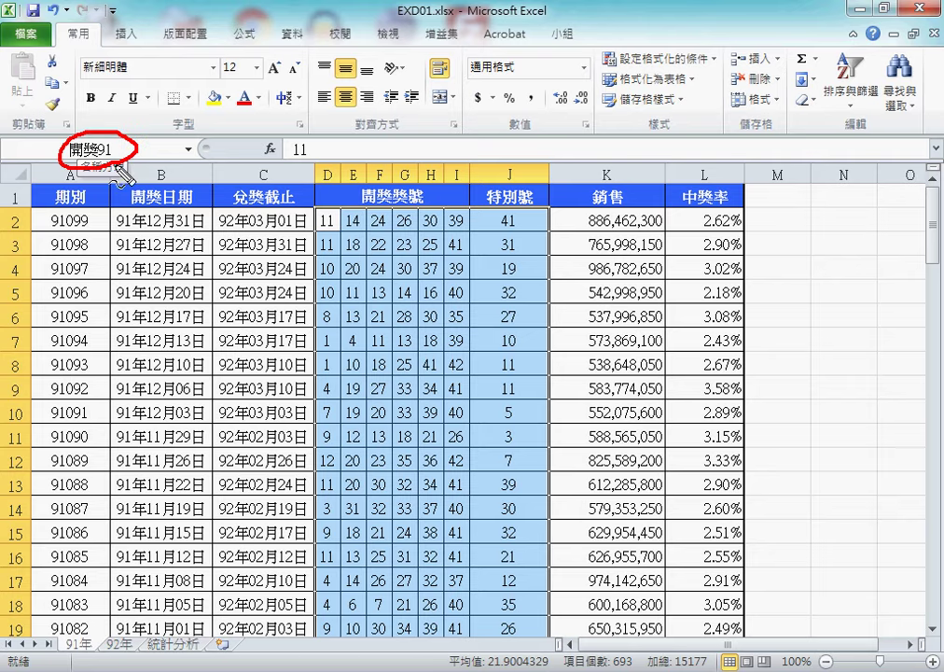
{"action": "mouse_move", "coordinate": [178, 122]}
{"action": "left_mouse_down"}
{"action": "mouse_move", "coordinate": [180, 147]}
{"action": "mouse_move", "coordinate": [192, 120]}
{"action": "left_mouse_up"}
{"action": "mouse_move", "coordinate": [179, 133]}
{"action": "left_mouse_down"}
{"action": "mouse_move", "coordinate": [220, 133]}
{"action": "mouse_move", "coordinate": [215, 153]}
{"action": "left_mouse_up"}
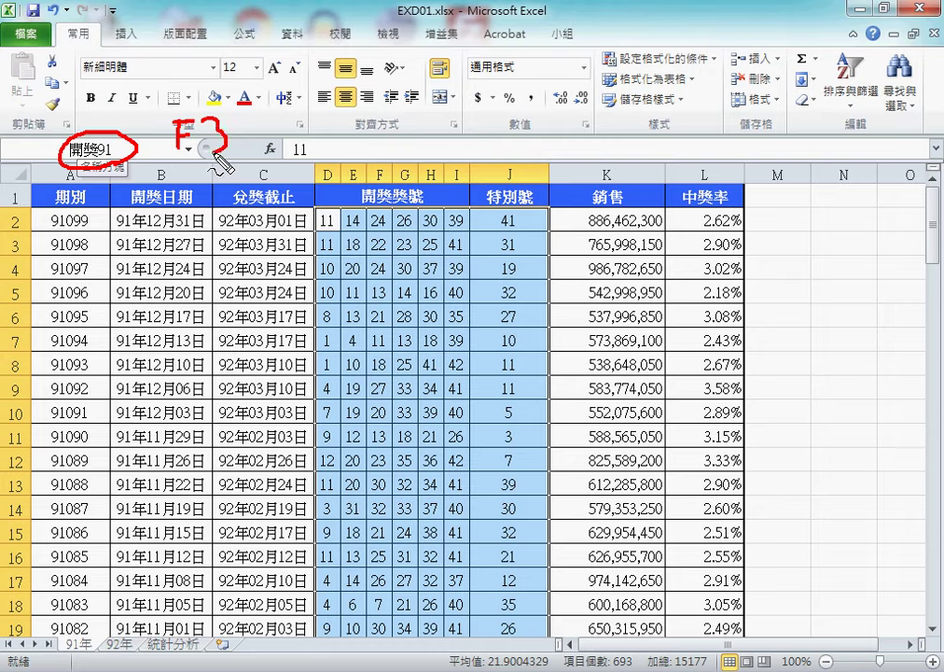
{"action": "key", "text": "Escape"}
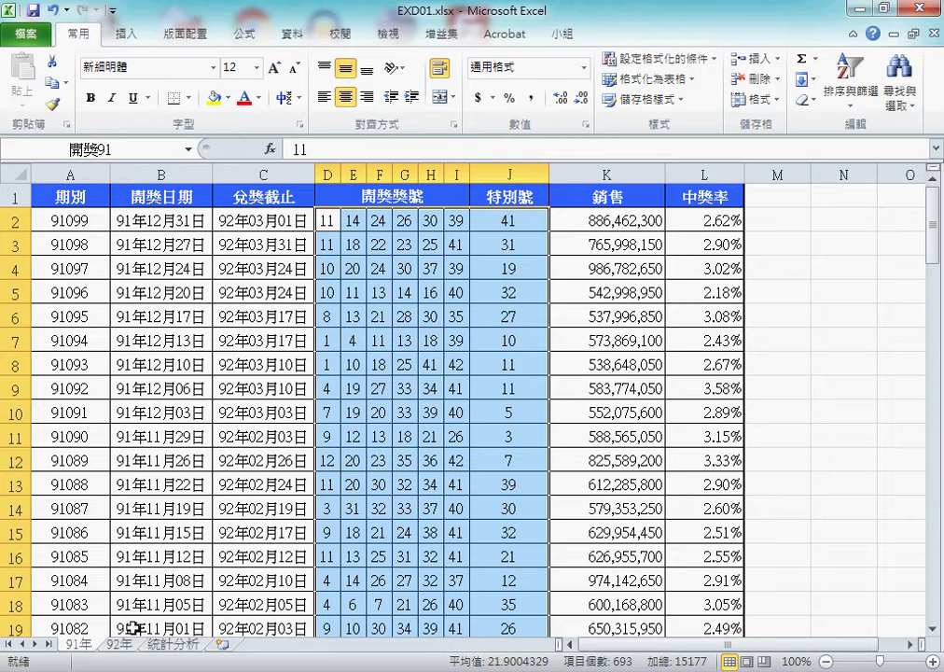
{"action": "left_click", "coordinate": [118, 644]}
{"action": "left_click", "coordinate": [172, 643]}
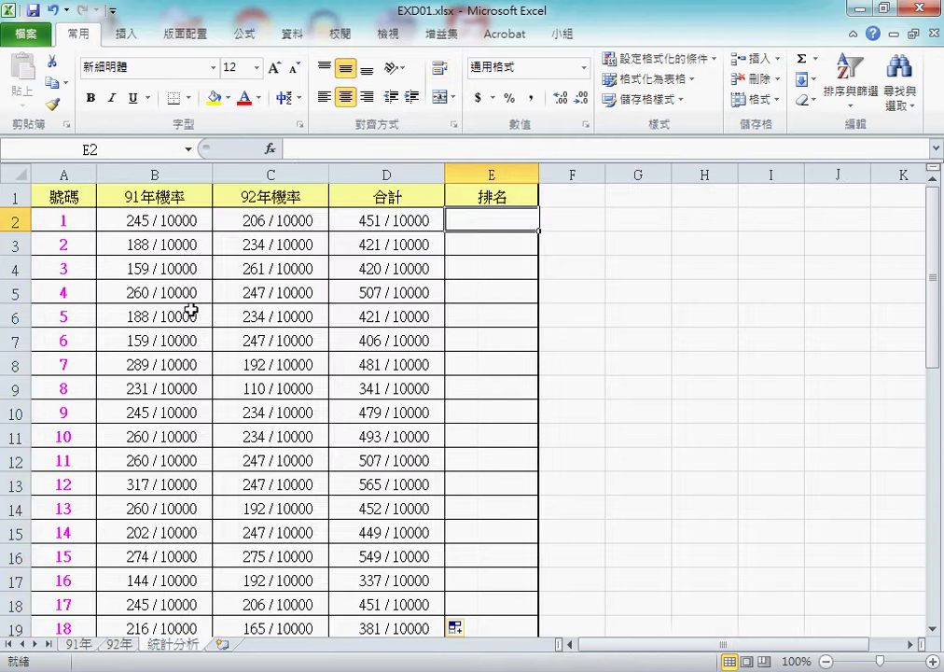
{"action": "left_click", "coordinate": [164, 226]}
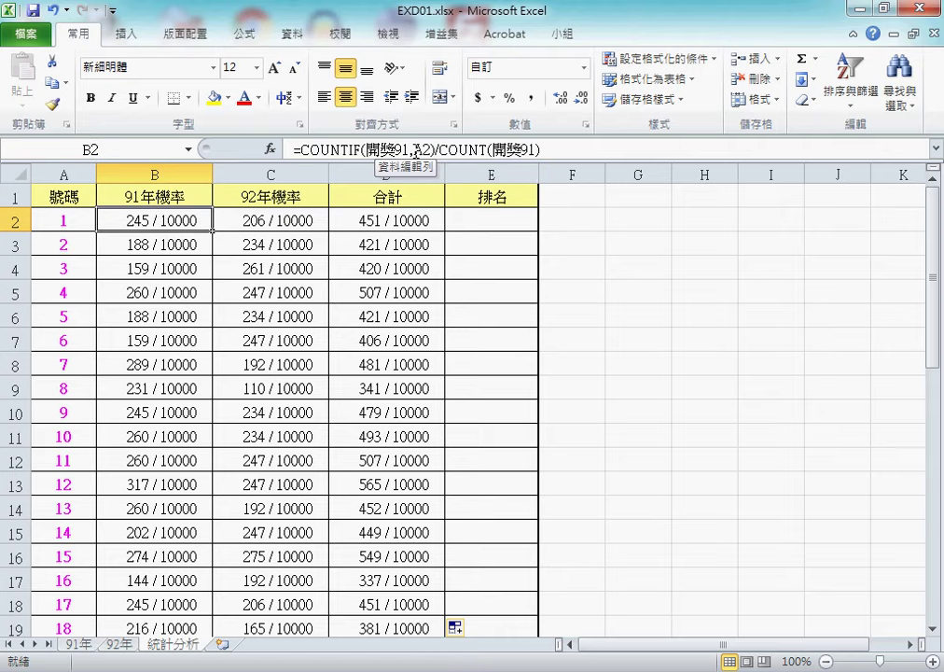
{"action": "left_click", "coordinate": [431, 149]}
{"action": "key", "text": "shift+Left"}
{"action": "key", "text": "shift+Left"}
{"action": "key", "text": "shift+Left"}
{"action": "key", "text": "shift+Left"}
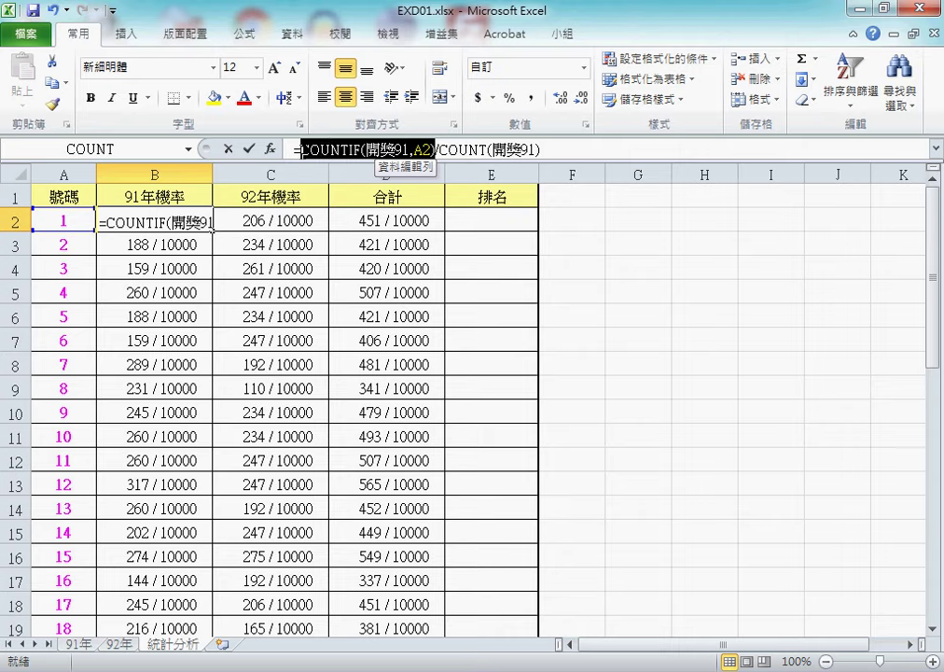
{"action": "left_click_drag", "start_coordinate": [439, 149], "coordinate": [558, 151]}
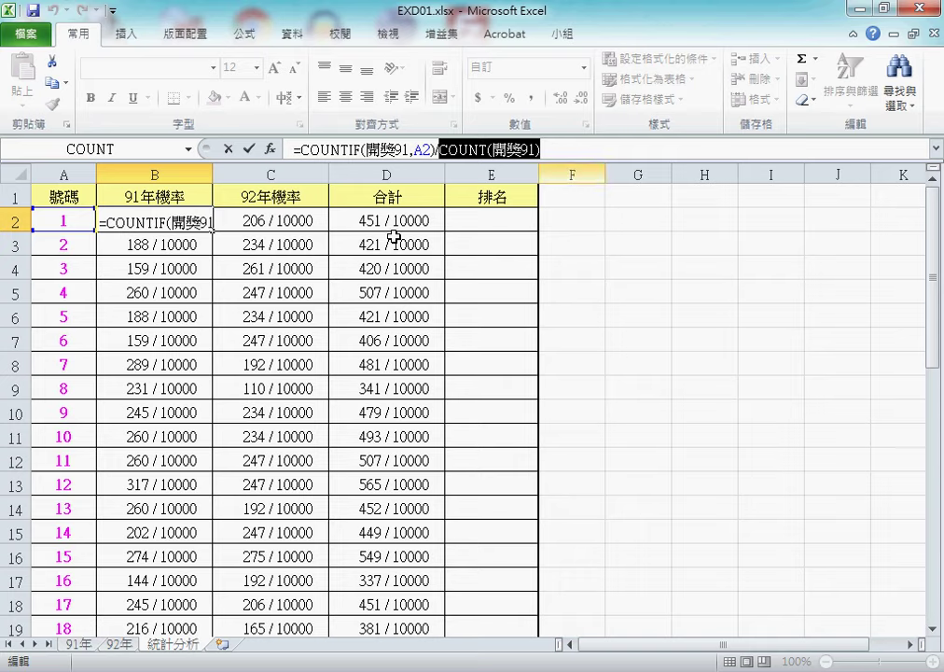
Step: Open B2's 儲存格格式 dialog to inspect its custom ????? / 10000 code
{"action": "left_click", "coordinate": [227, 150]}
{"action": "right_click", "coordinate": [169, 218]}
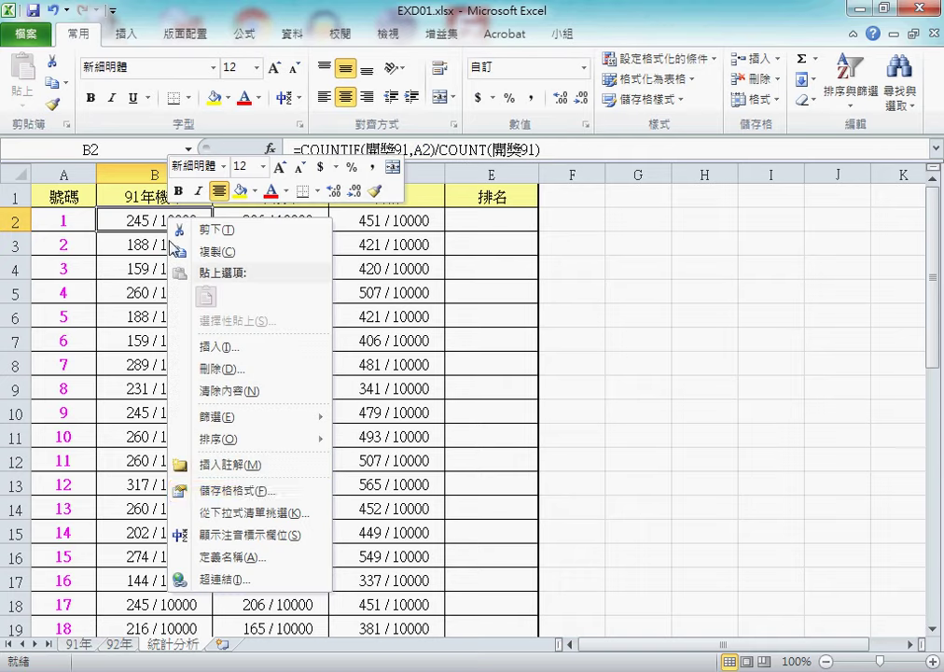
{"action": "left_click", "coordinate": [259, 491]}
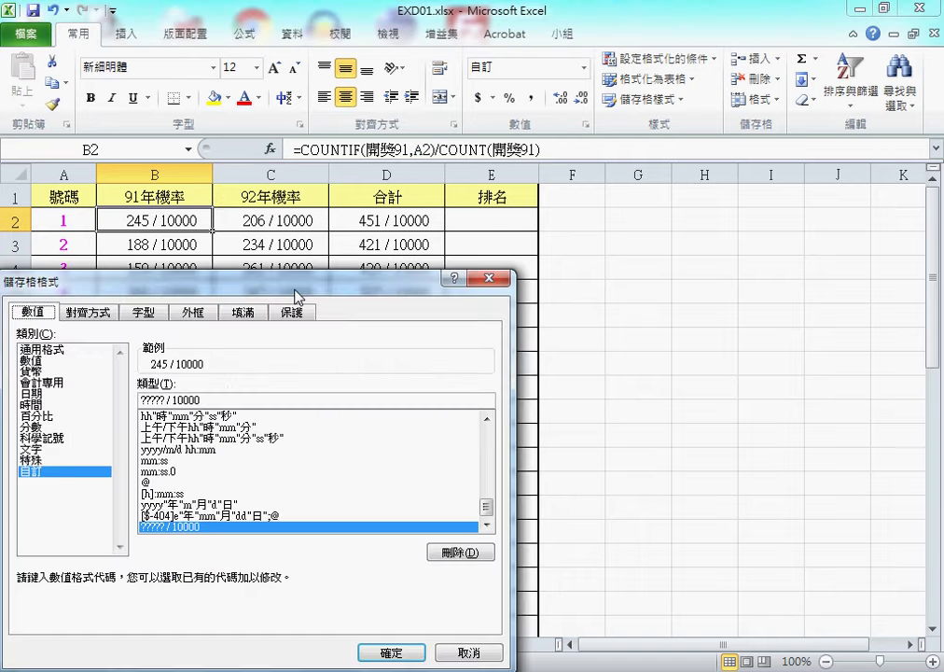
{"action": "left_click_drag", "start_coordinate": [298, 286], "coordinate": [495, 214]}
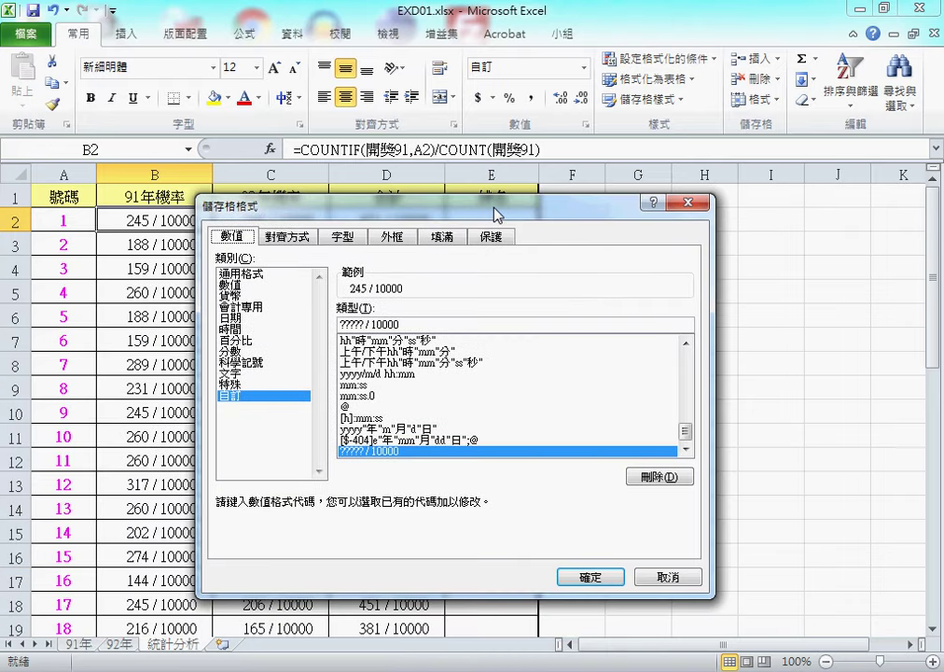
{"action": "left_click_drag", "start_coordinate": [301, 205], "coordinate": [350, 191]}
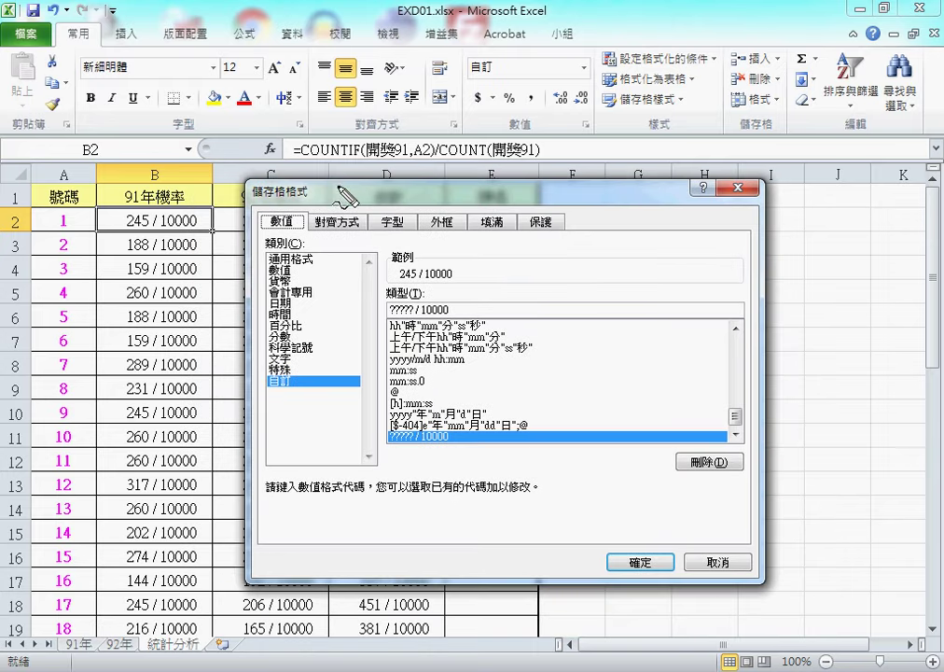
{"action": "mouse_move", "coordinate": [196, 229]}
{"action": "left_mouse_down"}
{"action": "mouse_move", "coordinate": [110, 233]}
{"action": "mouse_move", "coordinate": [196, 239]}
{"action": "left_mouse_up"}
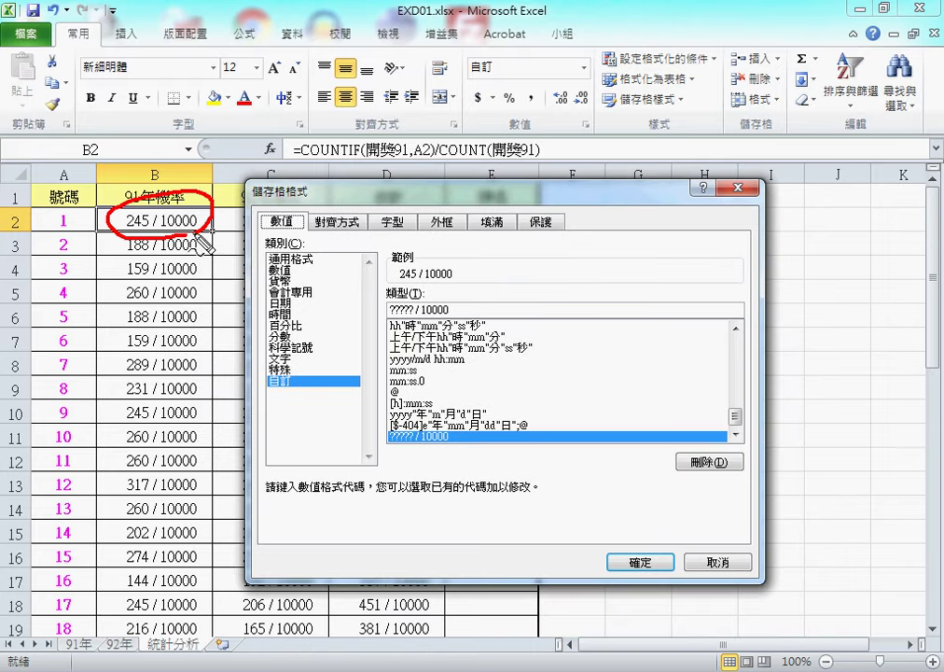
{"action": "left_click_drag", "start_coordinate": [282, 364], "coordinate": [298, 381]}
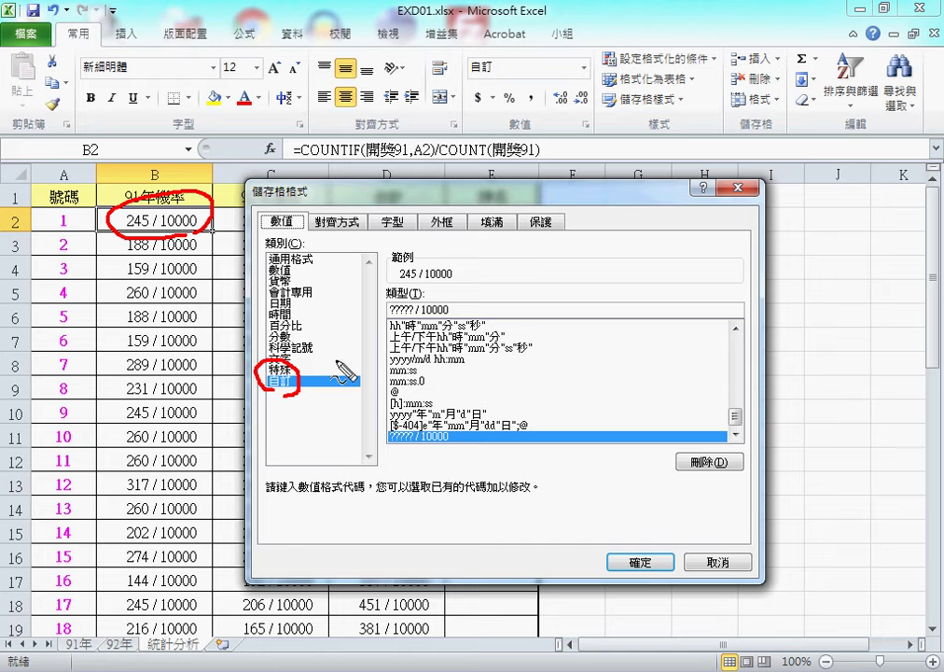
{"action": "left_click_drag", "start_coordinate": [390, 318], "coordinate": [415, 317]}
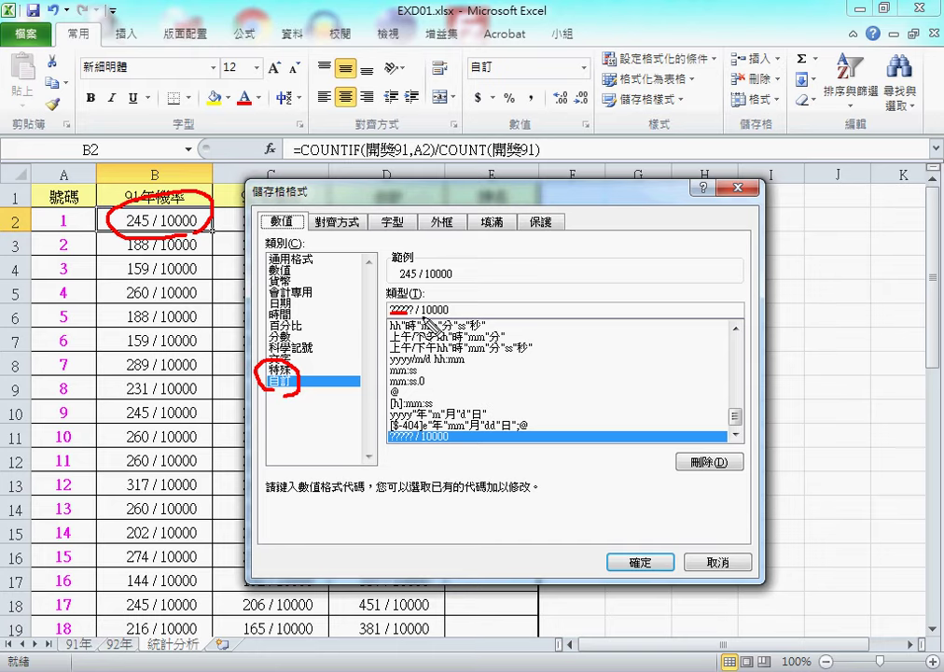
{"action": "left_click_drag", "start_coordinate": [418, 315], "coordinate": [450, 315]}
{"action": "mouse_move", "coordinate": [394, 267]}
{"action": "left_mouse_down"}
{"action": "mouse_move", "coordinate": [403, 279]}
{"action": "mouse_move", "coordinate": [457, 289]}
{"action": "left_mouse_up"}
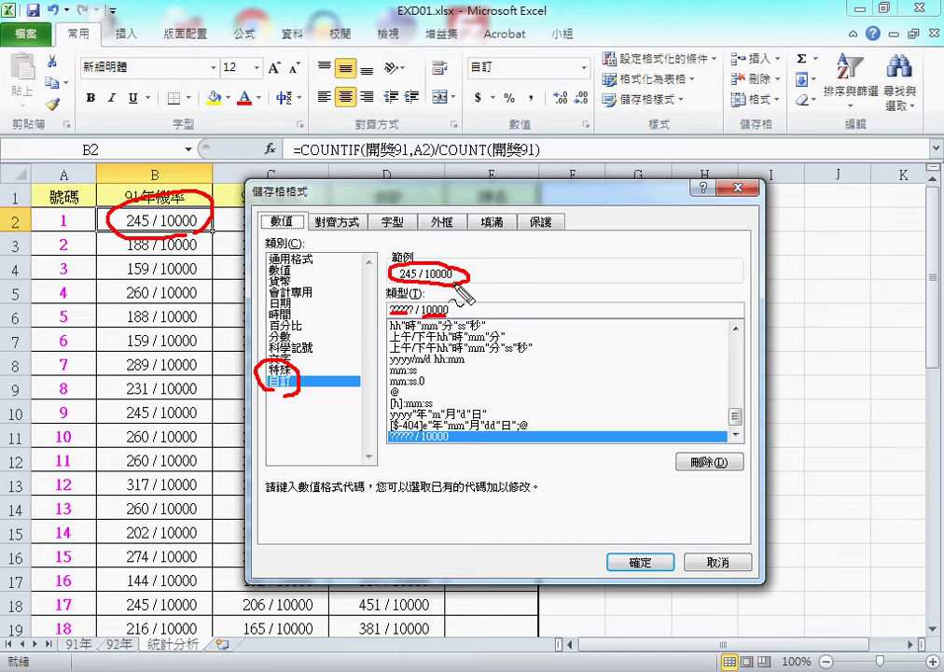